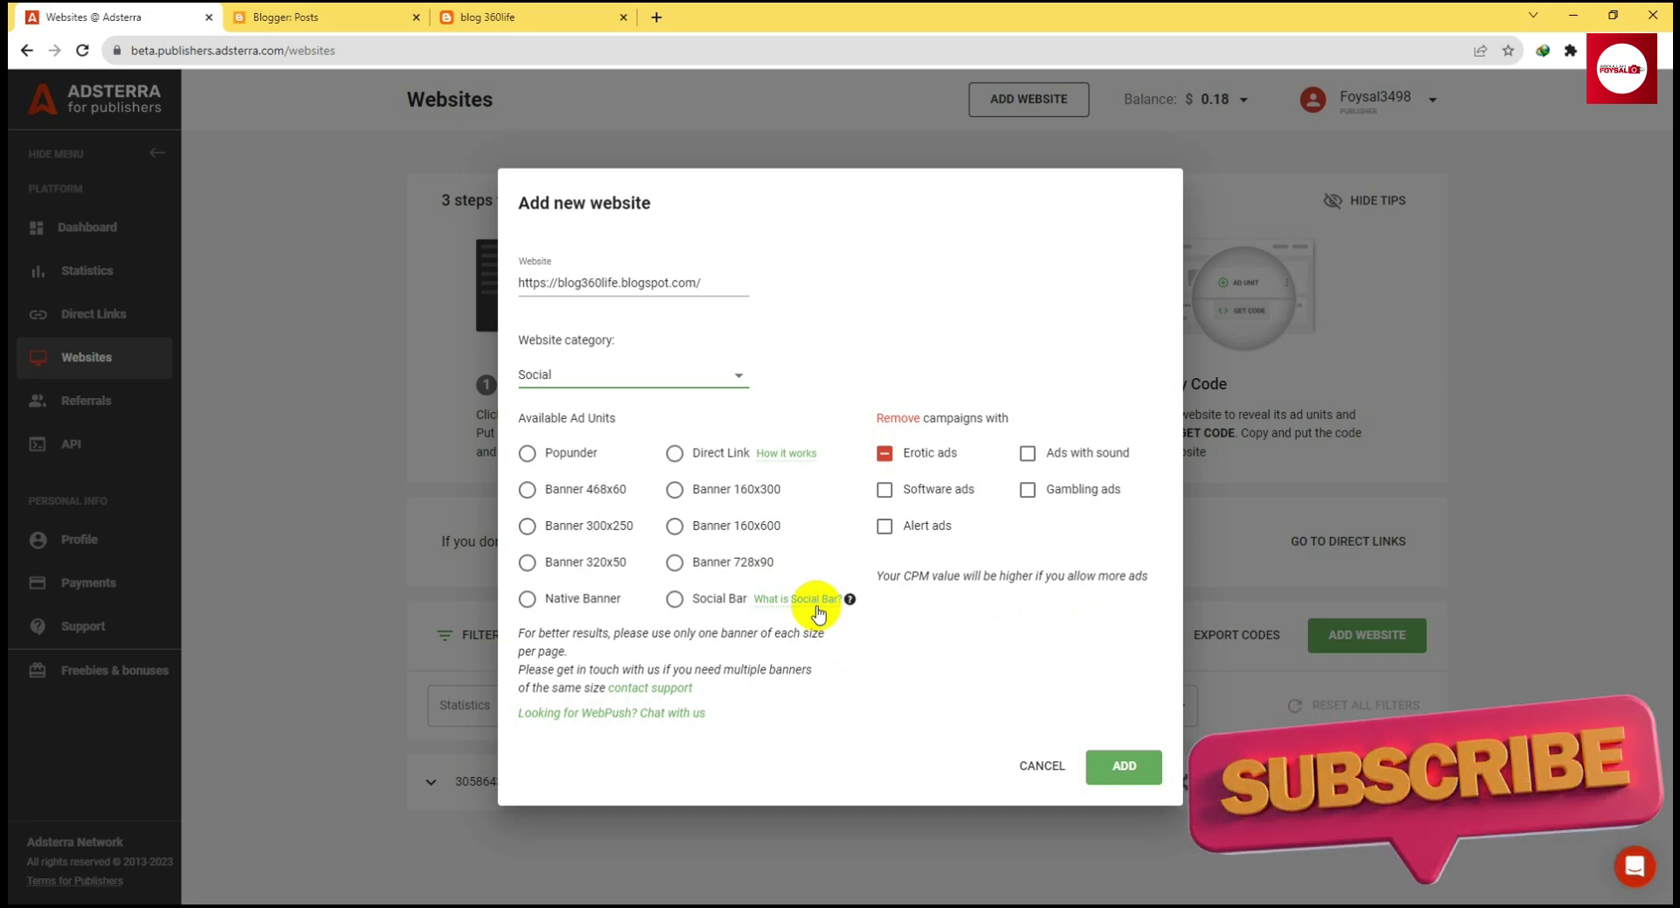
left_click(1127, 775)
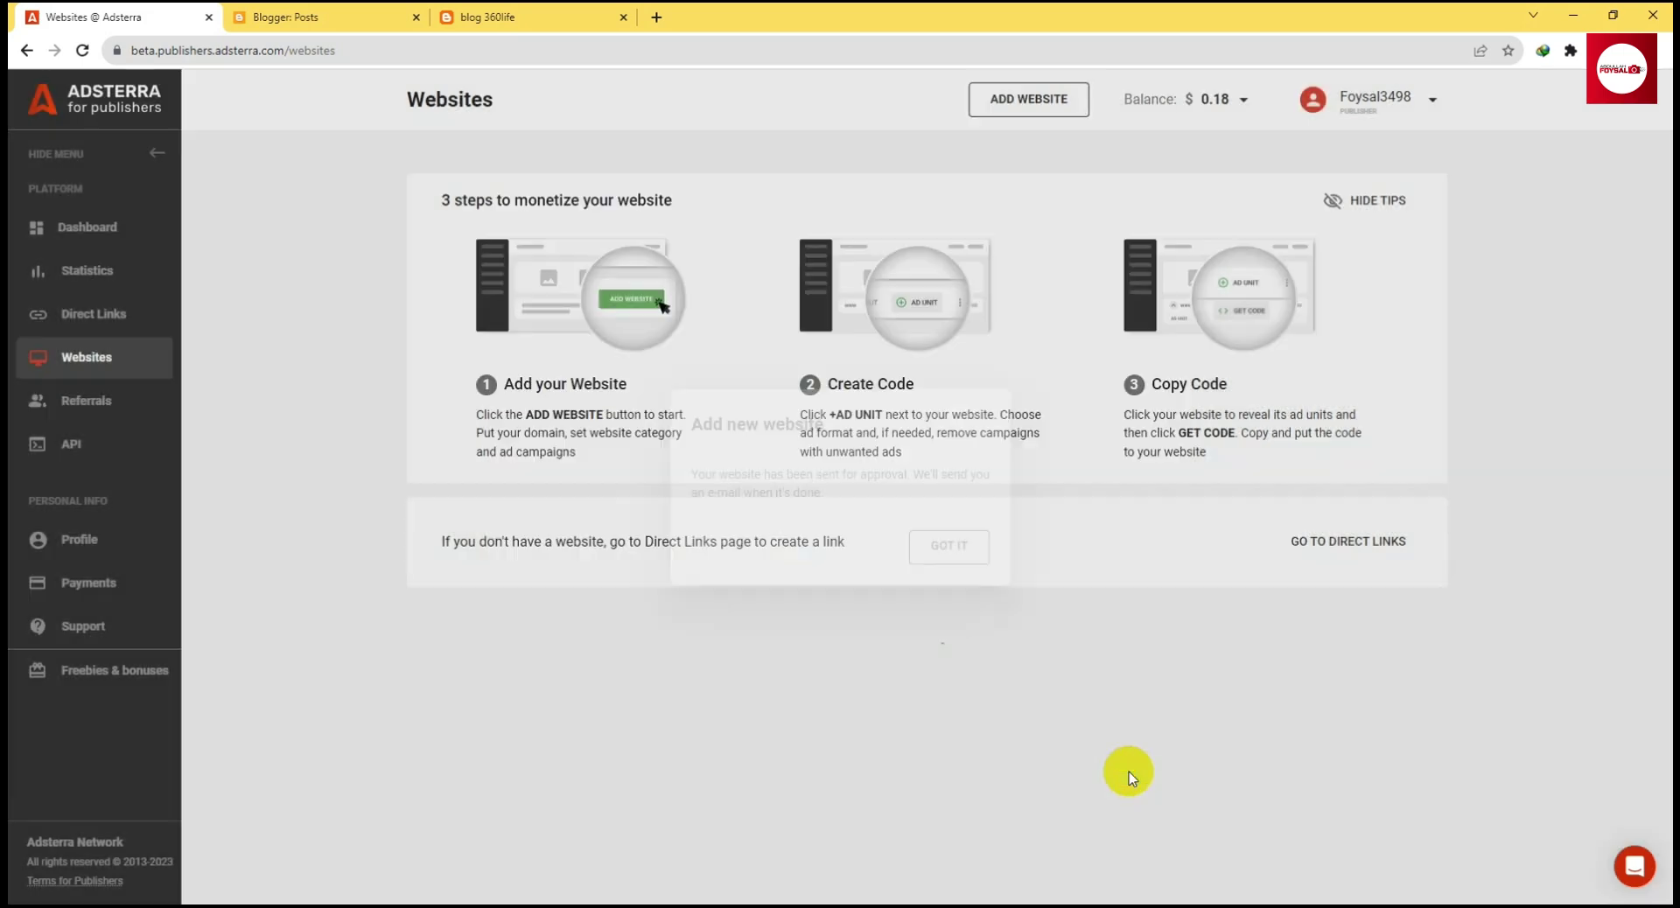
left_click(958, 550)
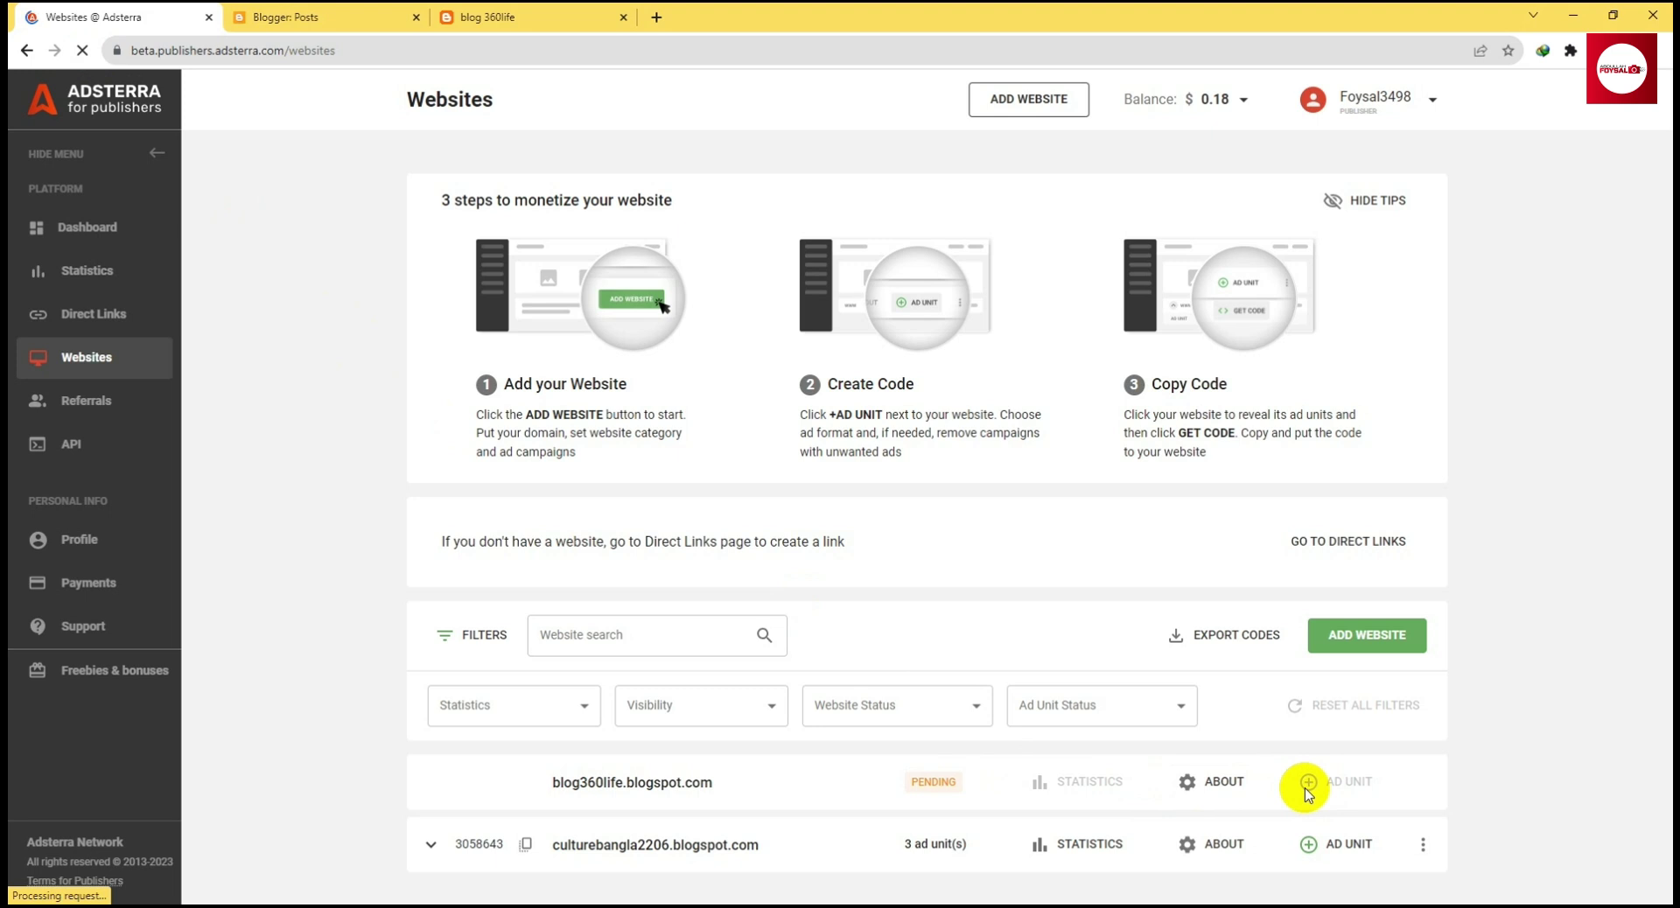
View the live blog, switch to its Blogger dashboard, and examine the gadget sections on the Layout page
left_click(534, 12)
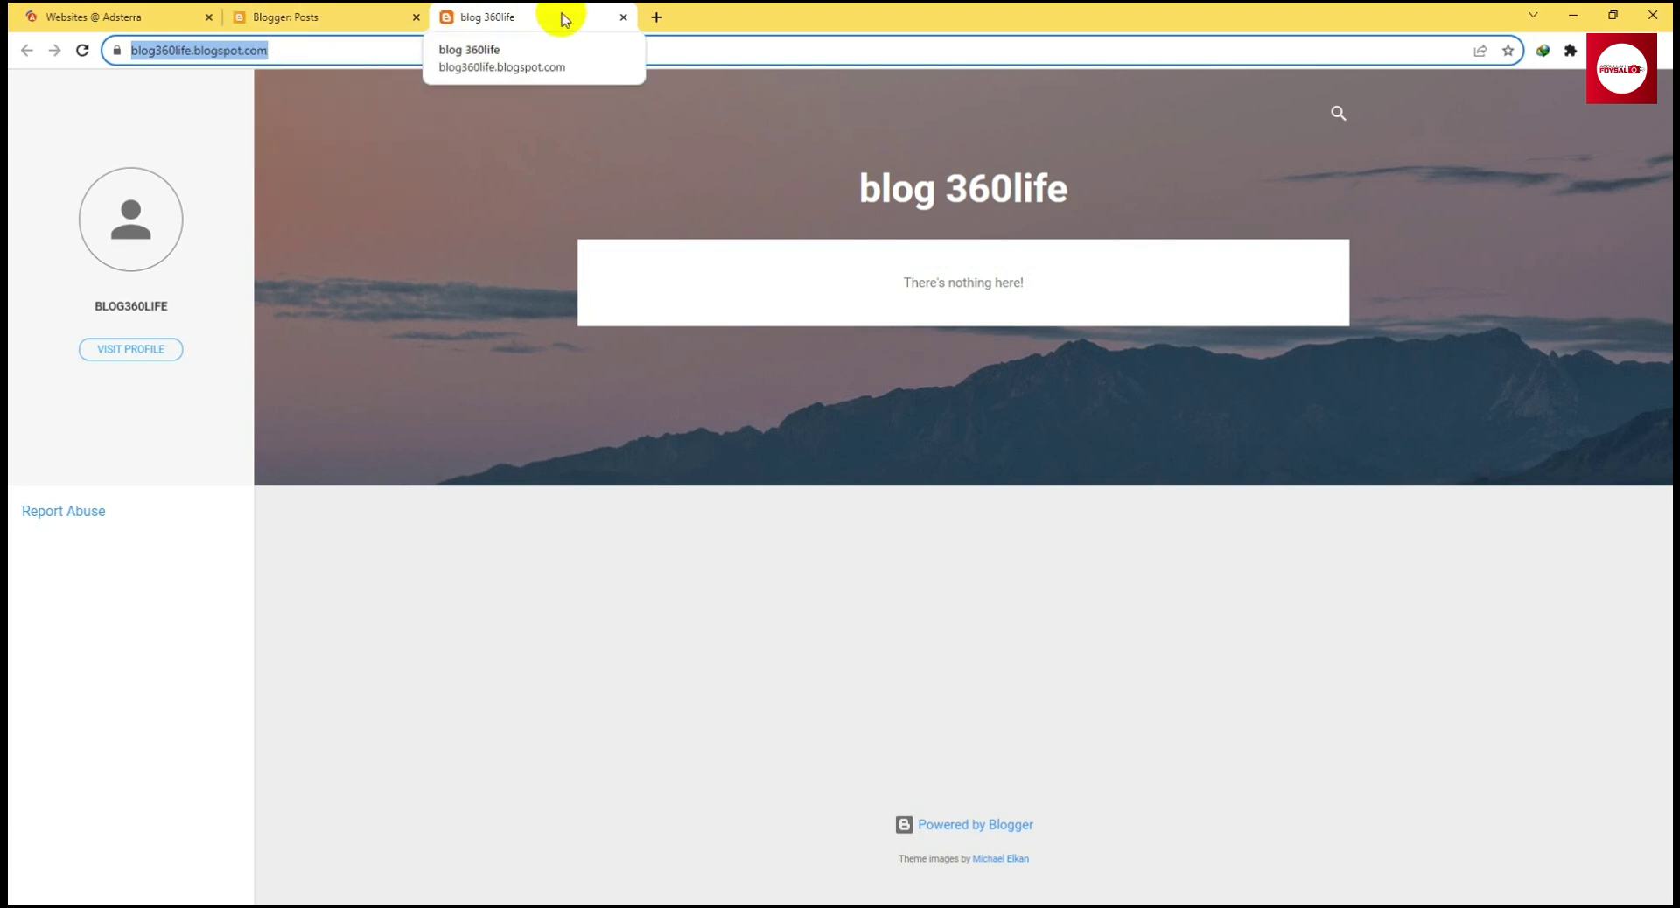
left_click(315, 17)
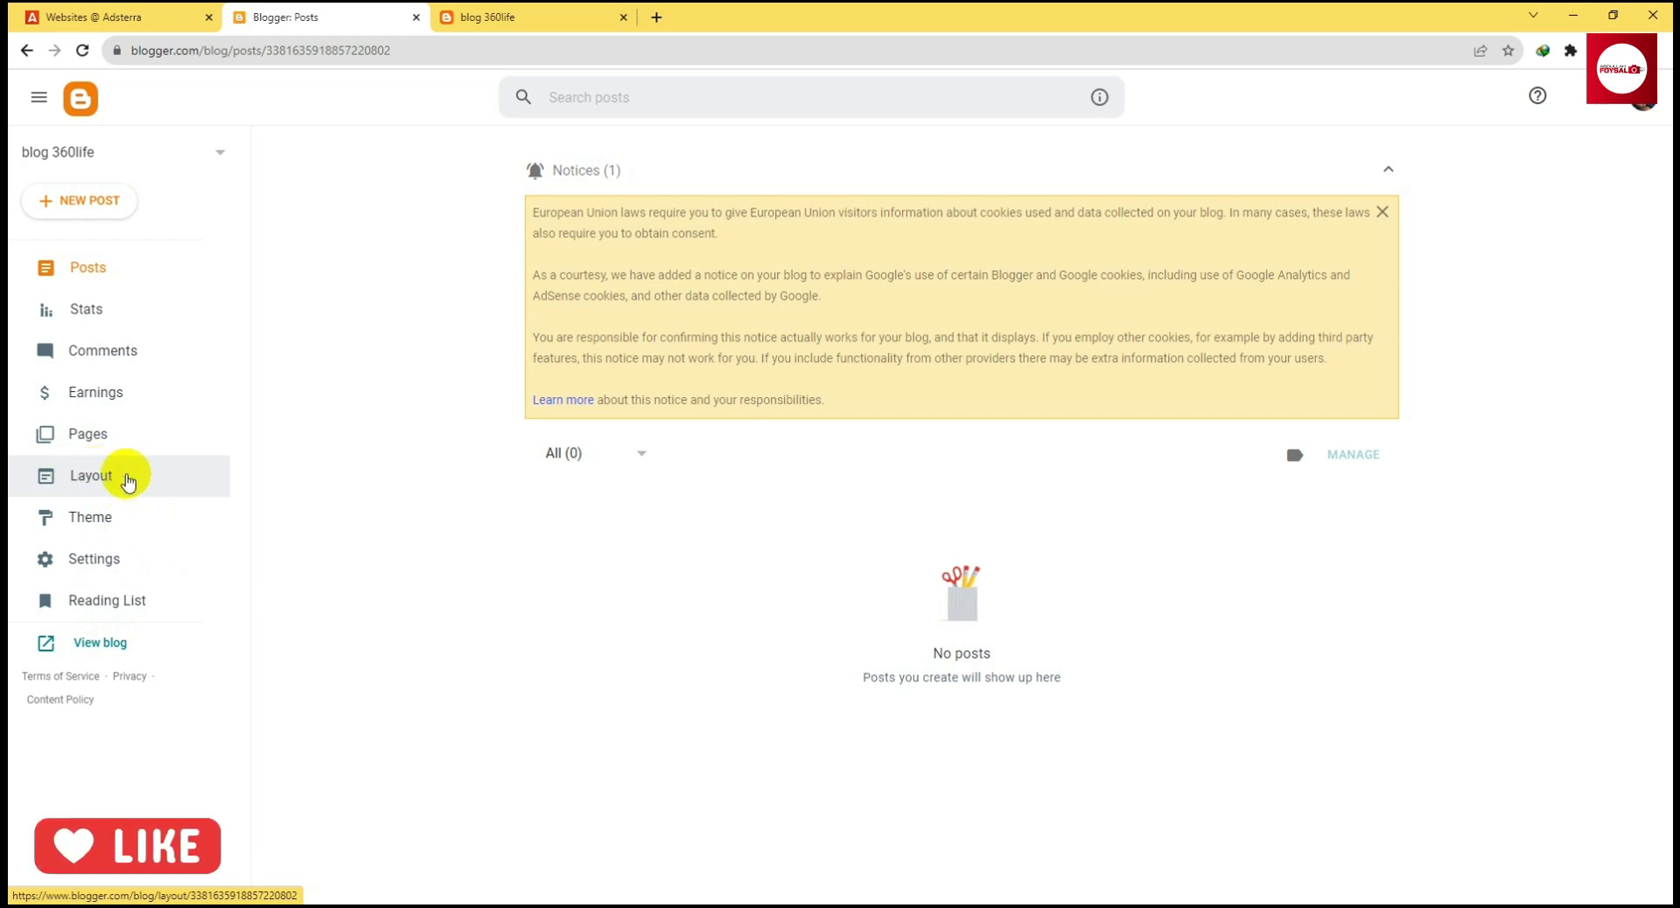
left_click(128, 480)
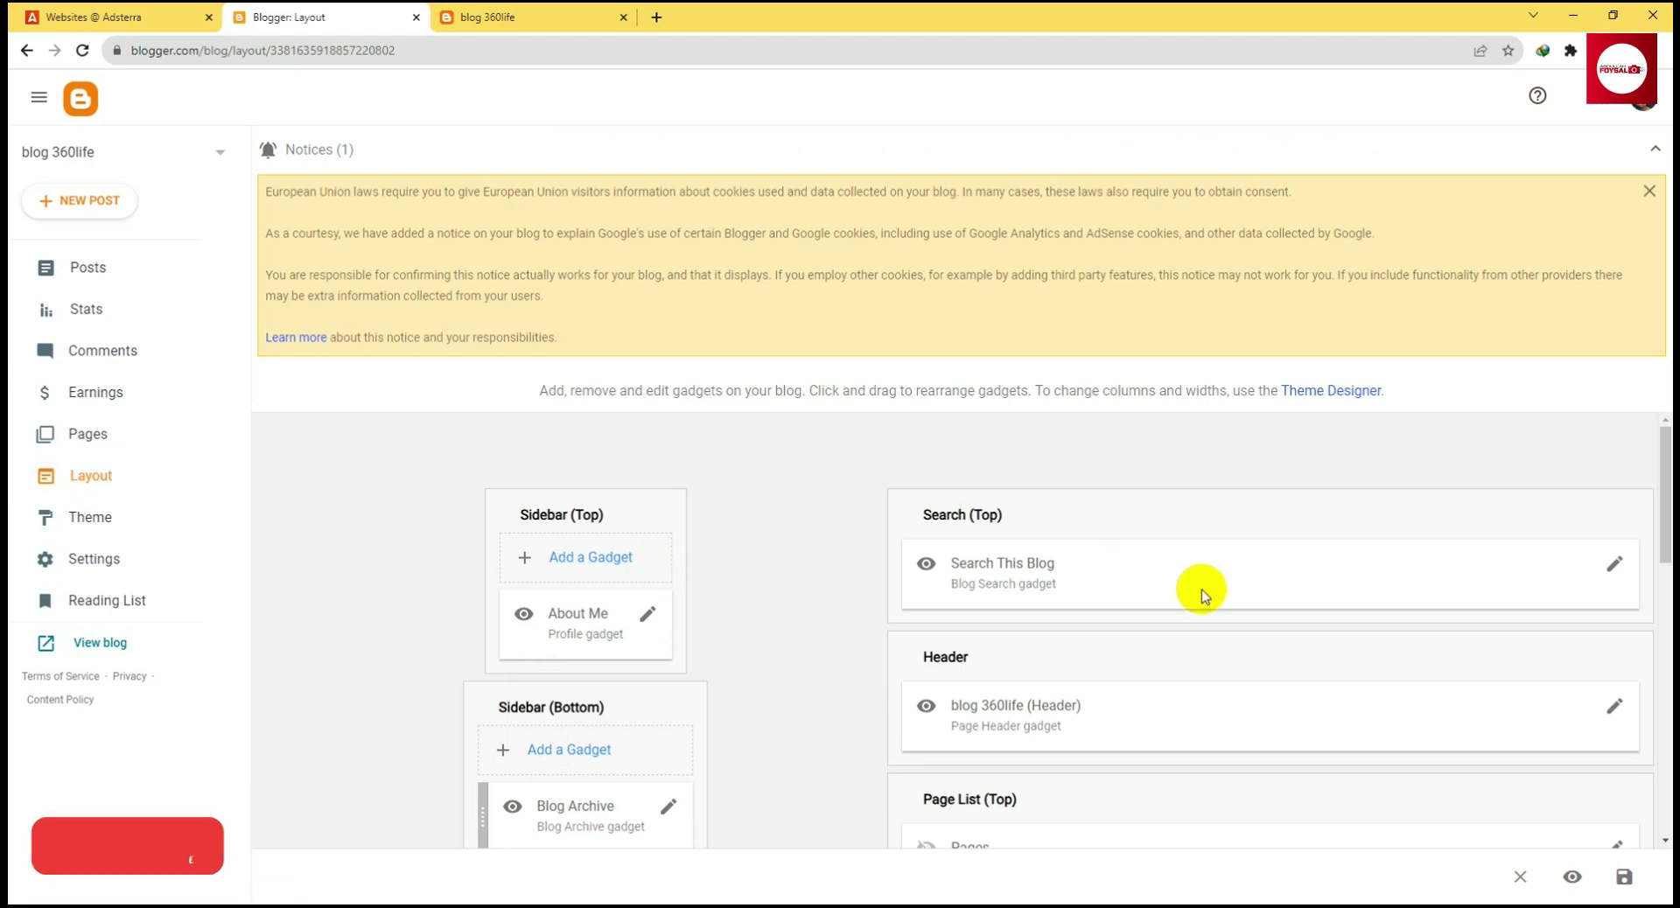
scroll(1203, 595, "down", 8)
scroll(837, 506, "up", 8)
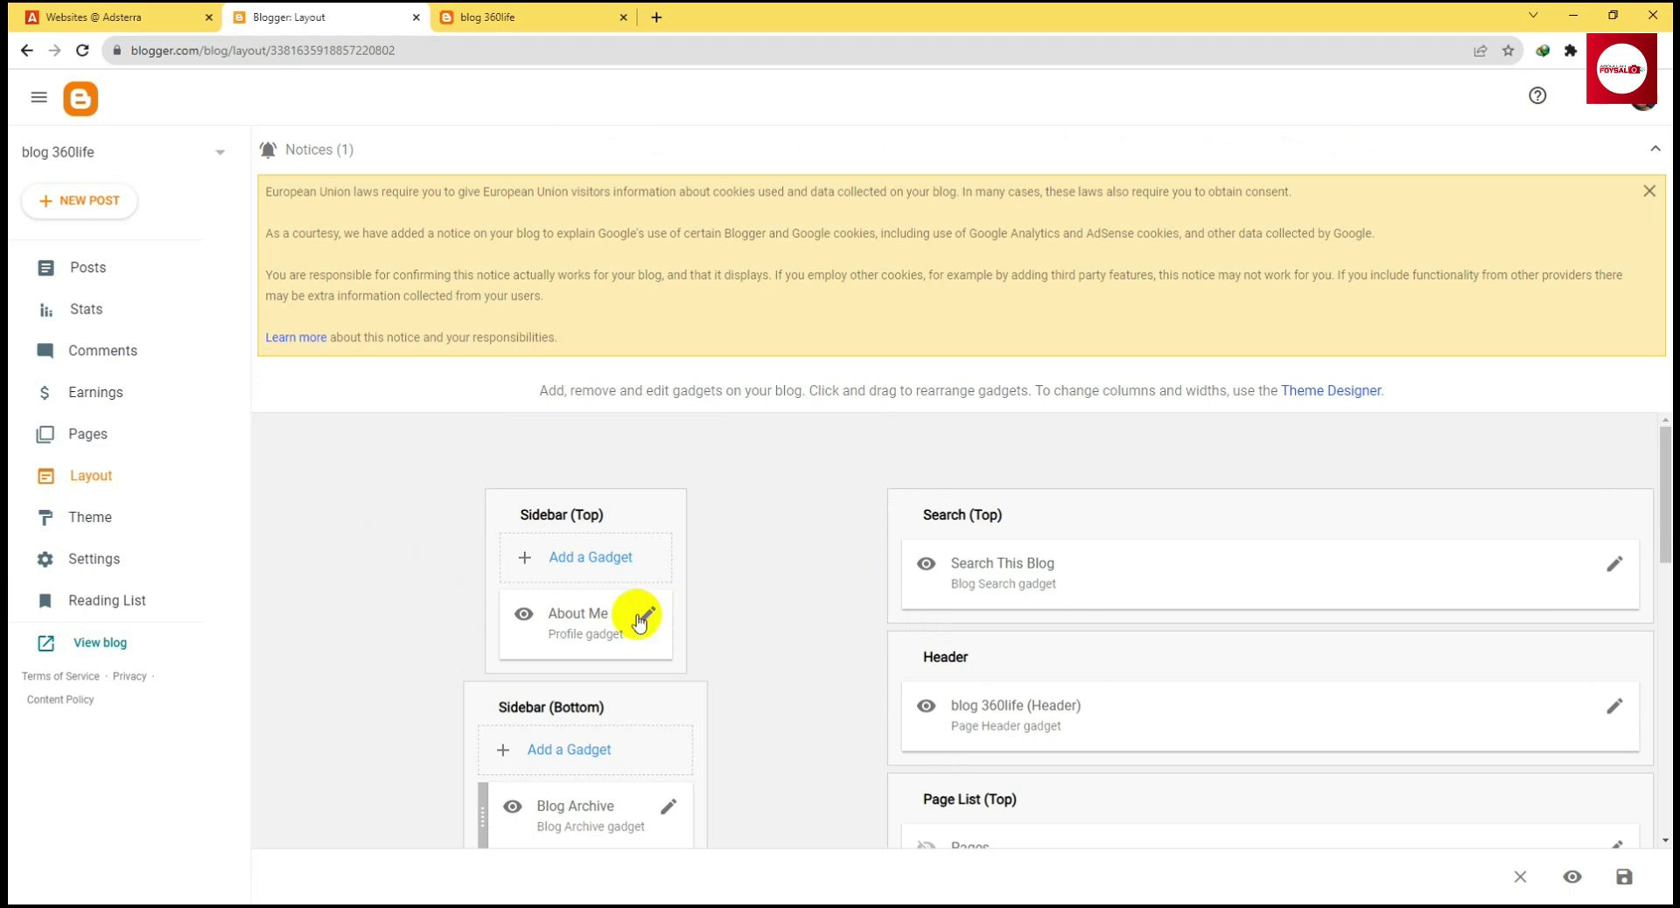
Return to the Adsterra Websites page and reload it to check the status of blog360life.blogspot.com
left_click(120, 16)
left_click(155, 103)
left_click(84, 53)
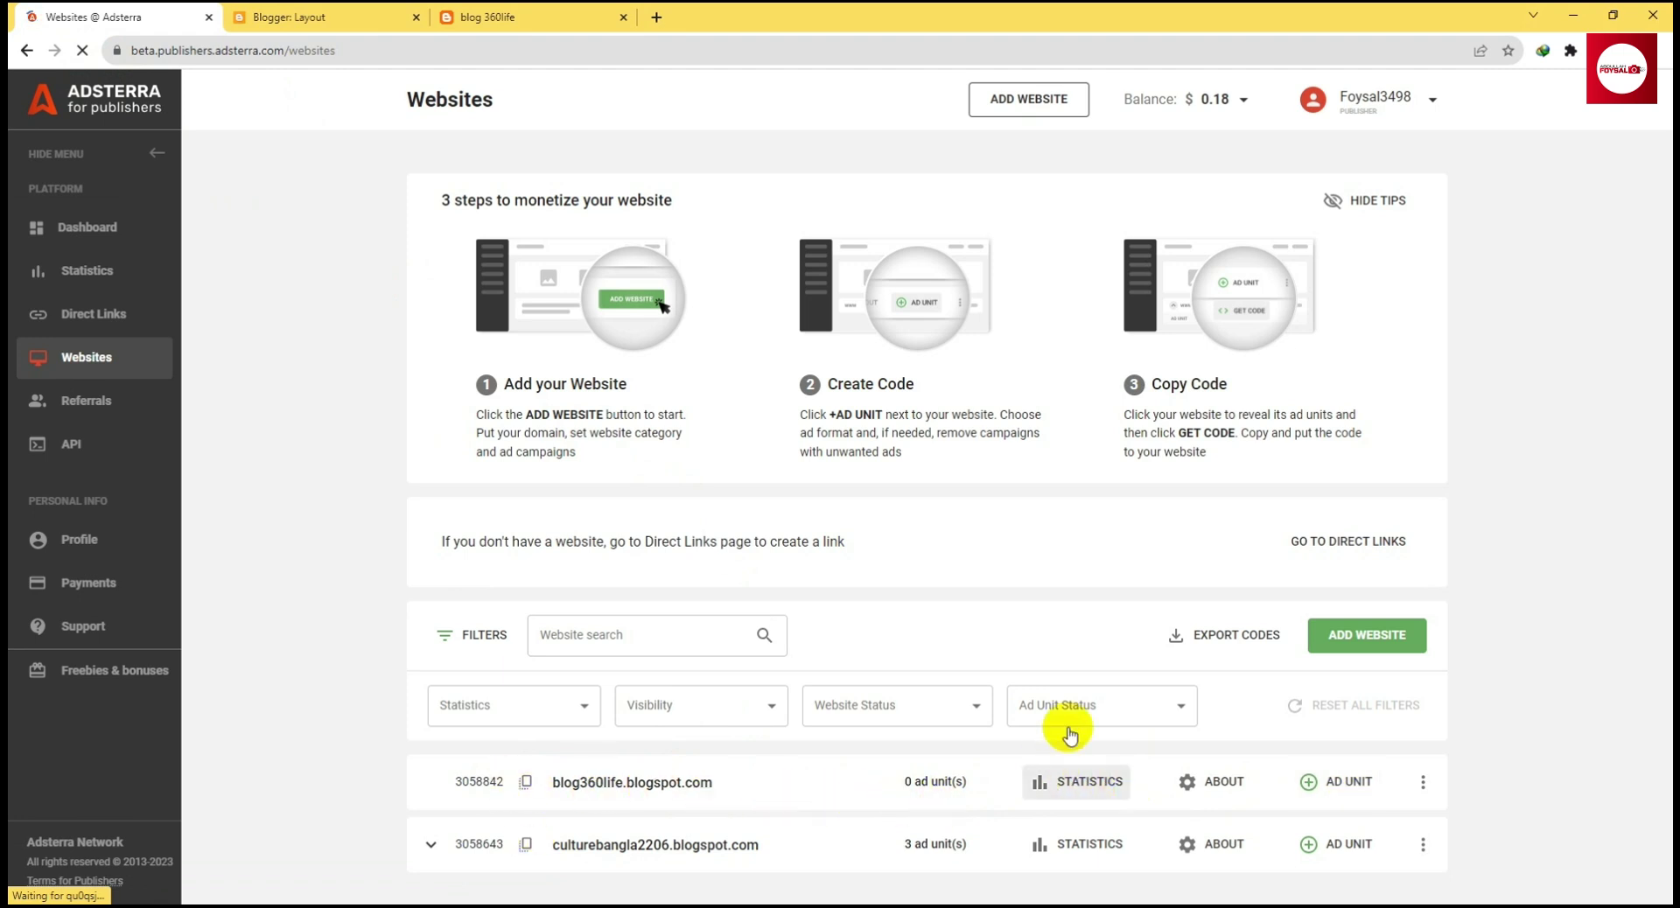
Return to the blog's posts in Blogger, dismiss the cookie notice, and start a new post
key("ctrl+Tab")
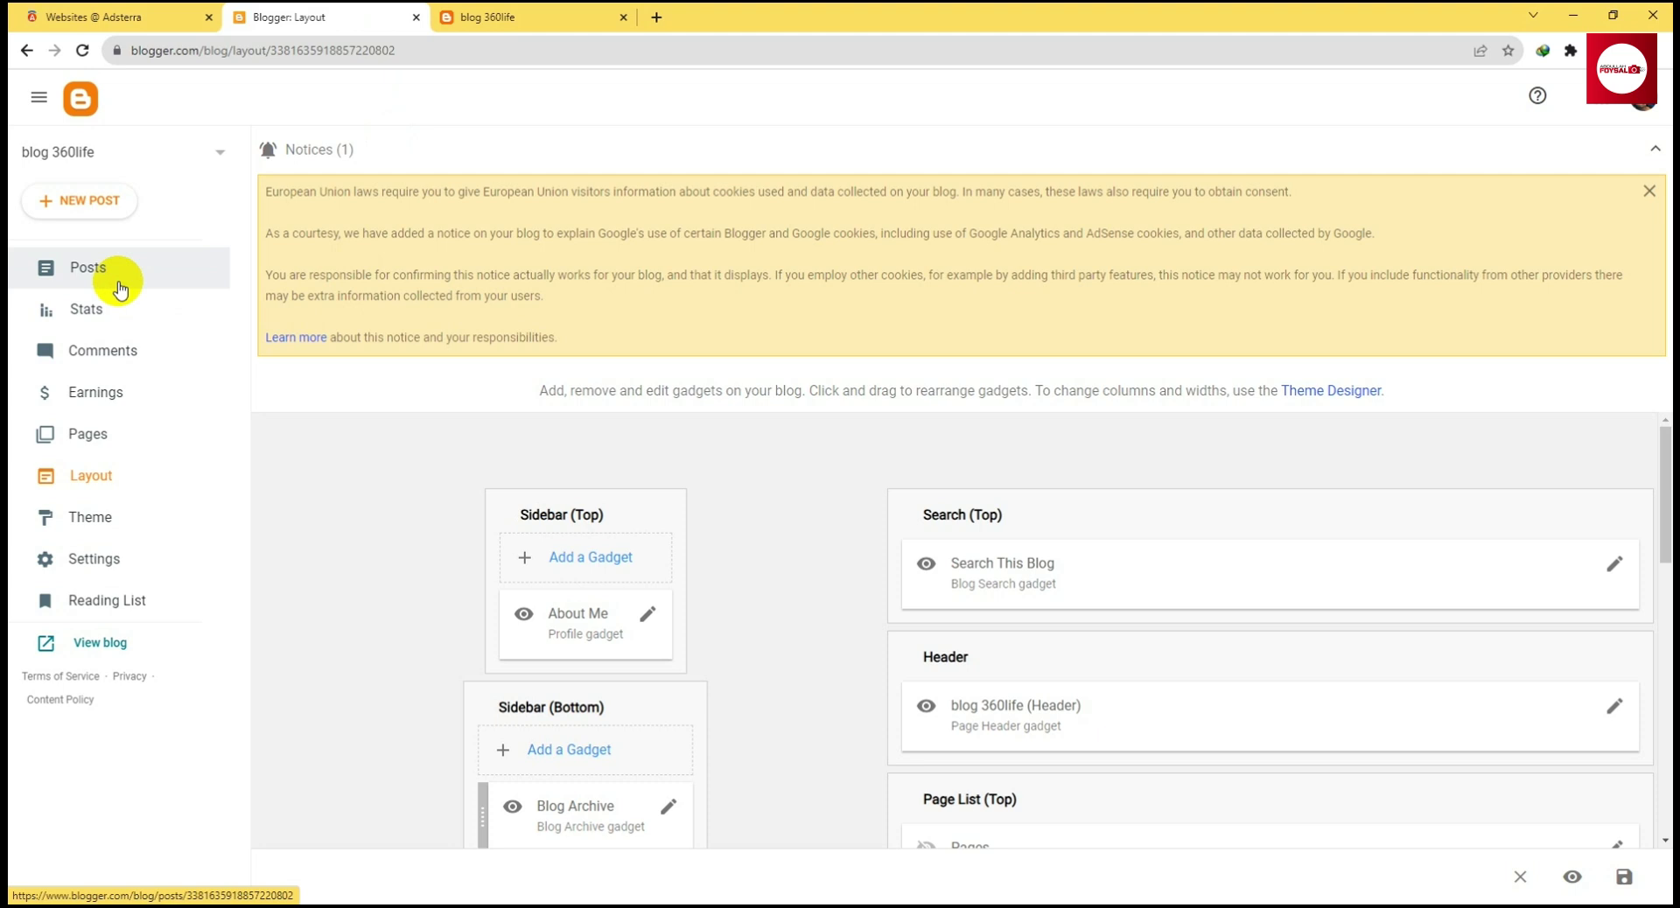
left_click(121, 289)
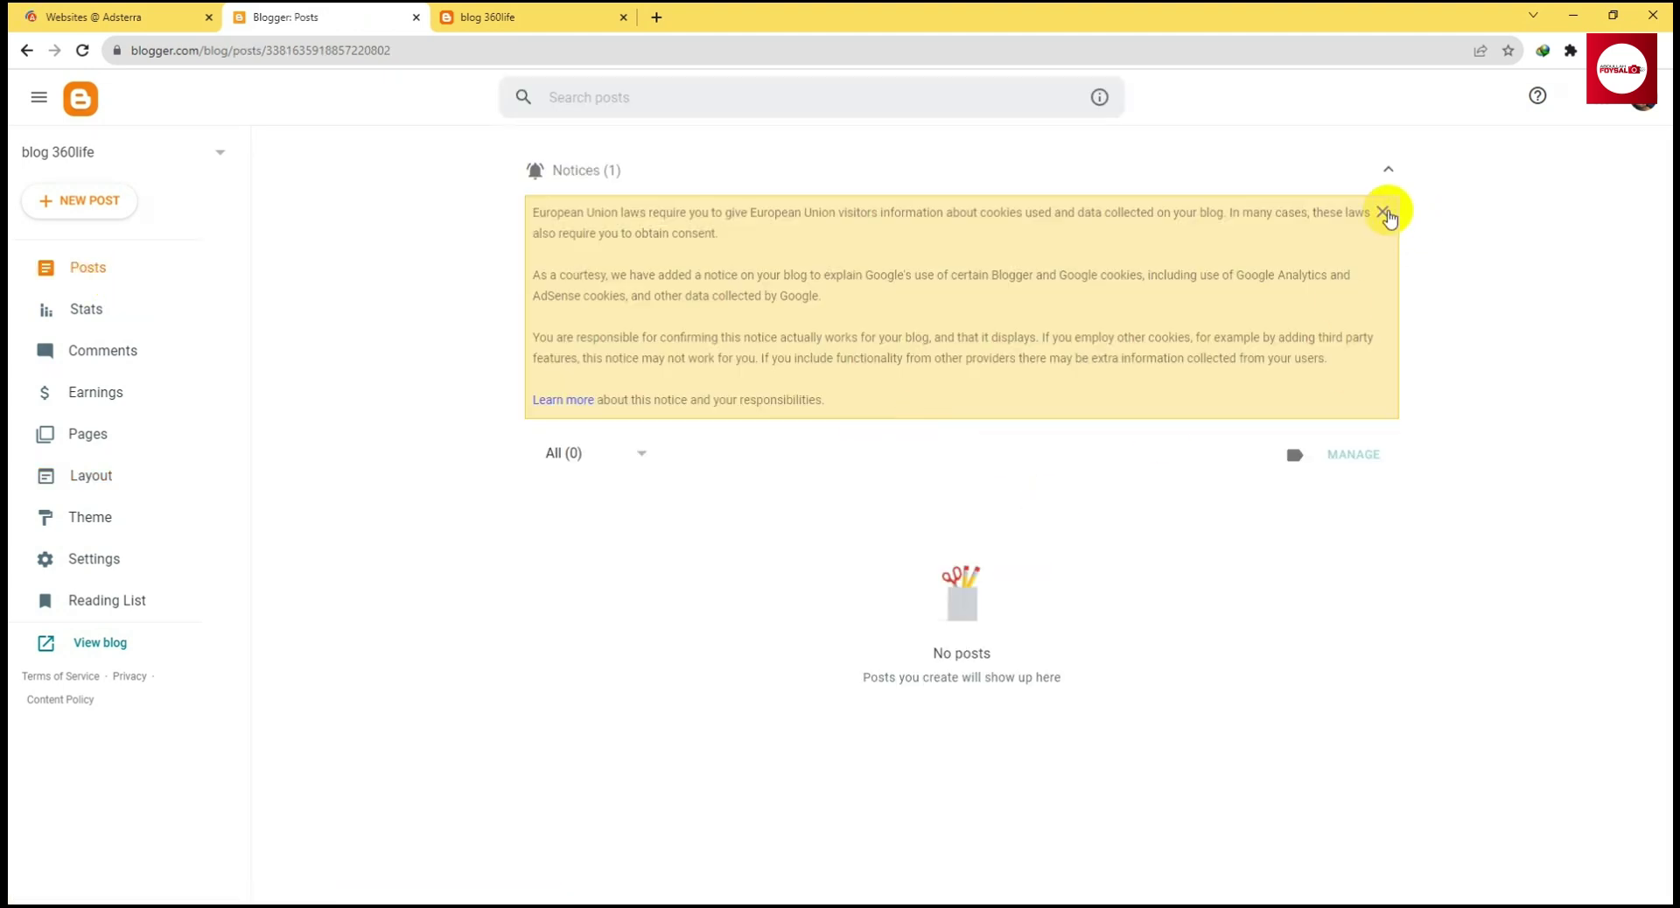
left_click(1383, 213)
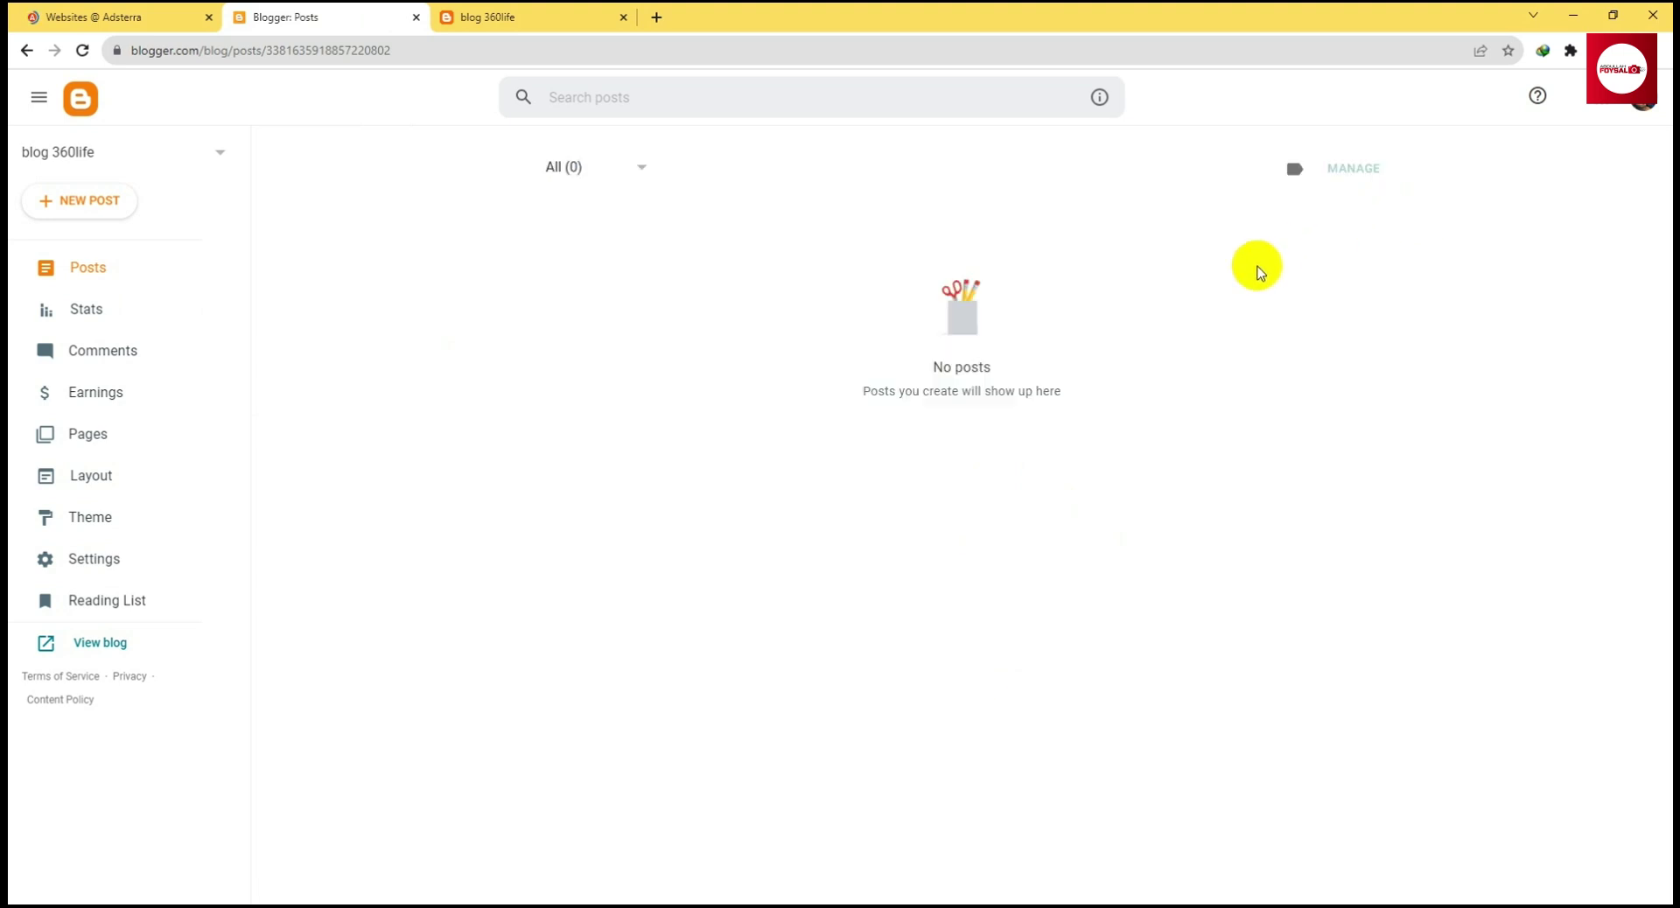
left_click(93, 212)
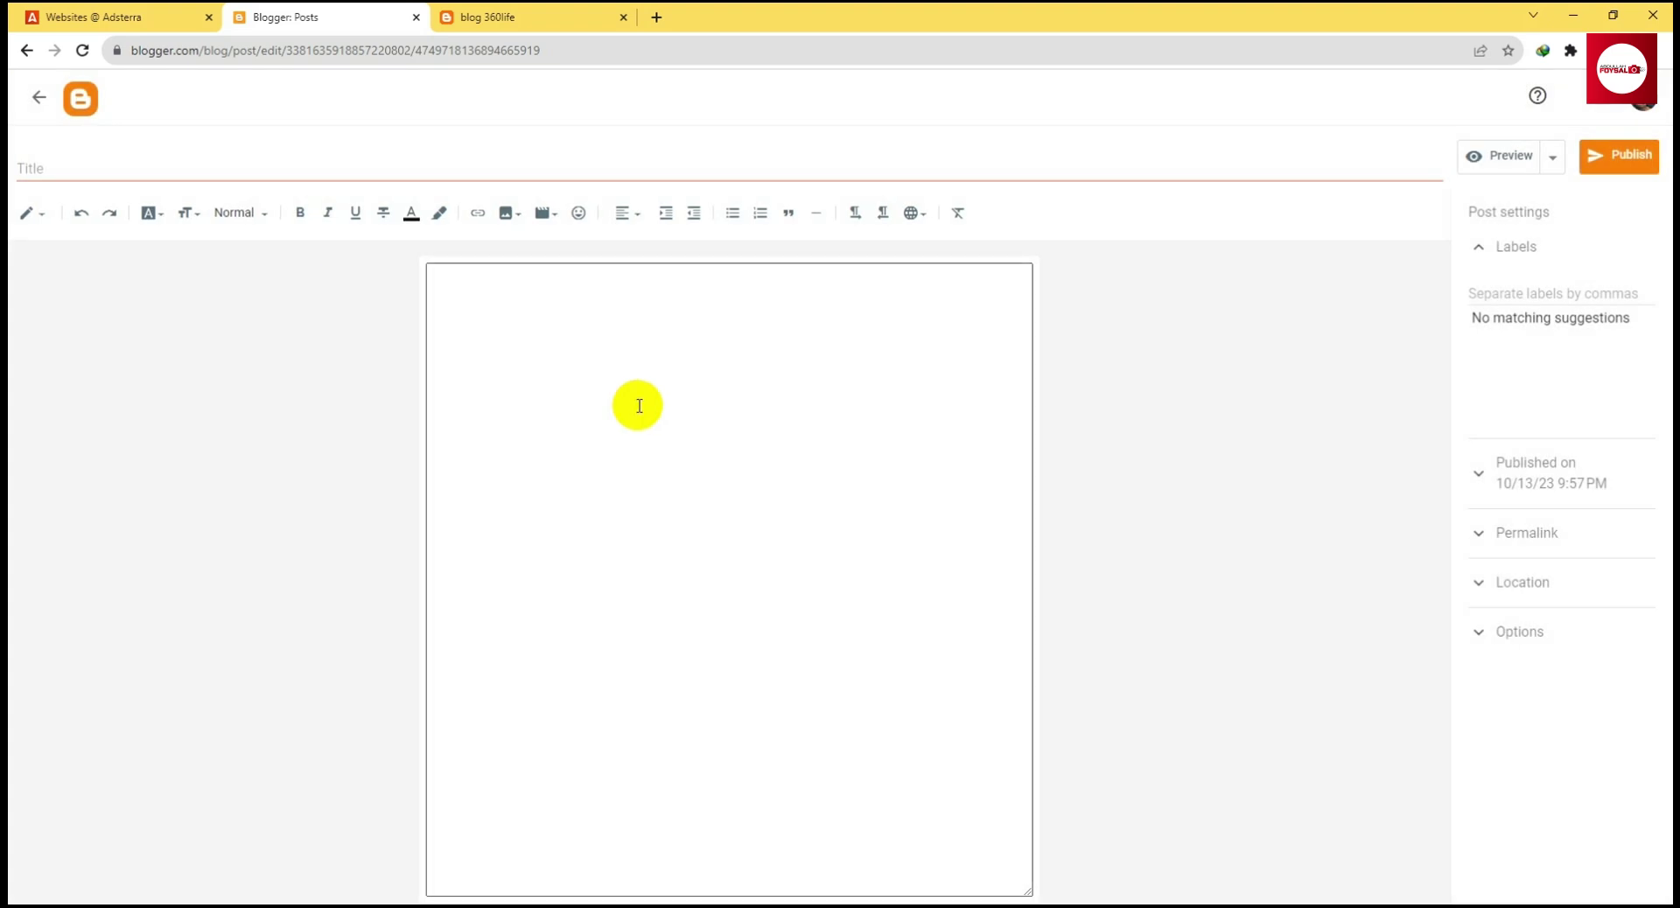
left_click(211, 168)
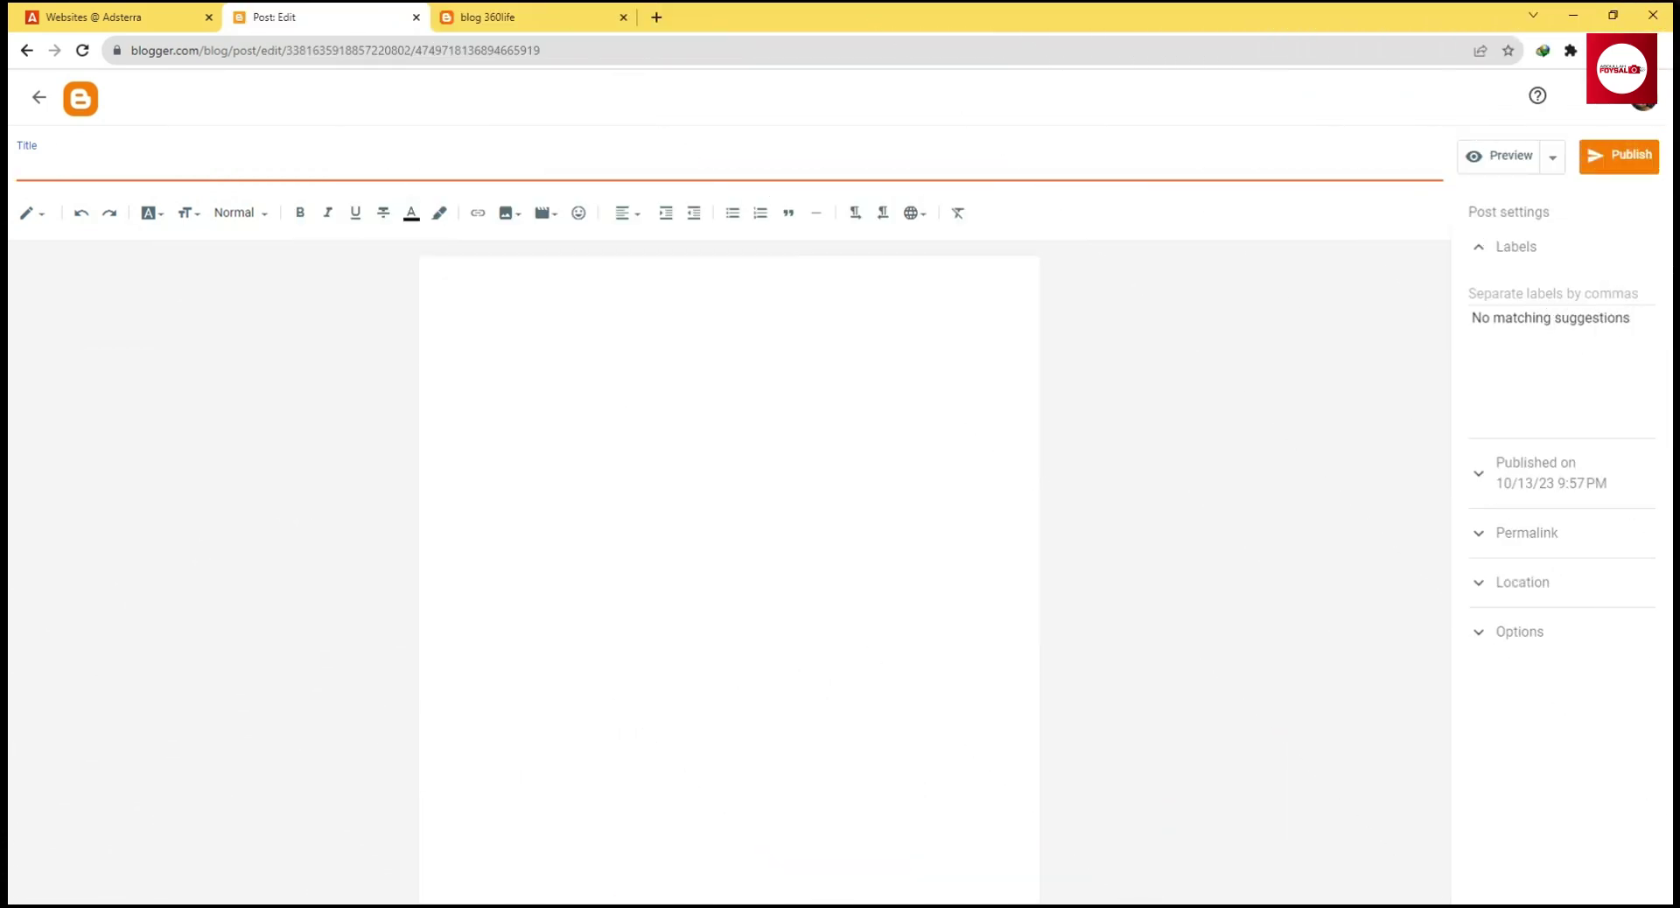
Copy the selected Boishaki Utshob article from the Word document and paste it into the body of the Blogger post
mouse_move(620, 906)
left_click(665, 822)
scroll(742, 464, "up", 5)
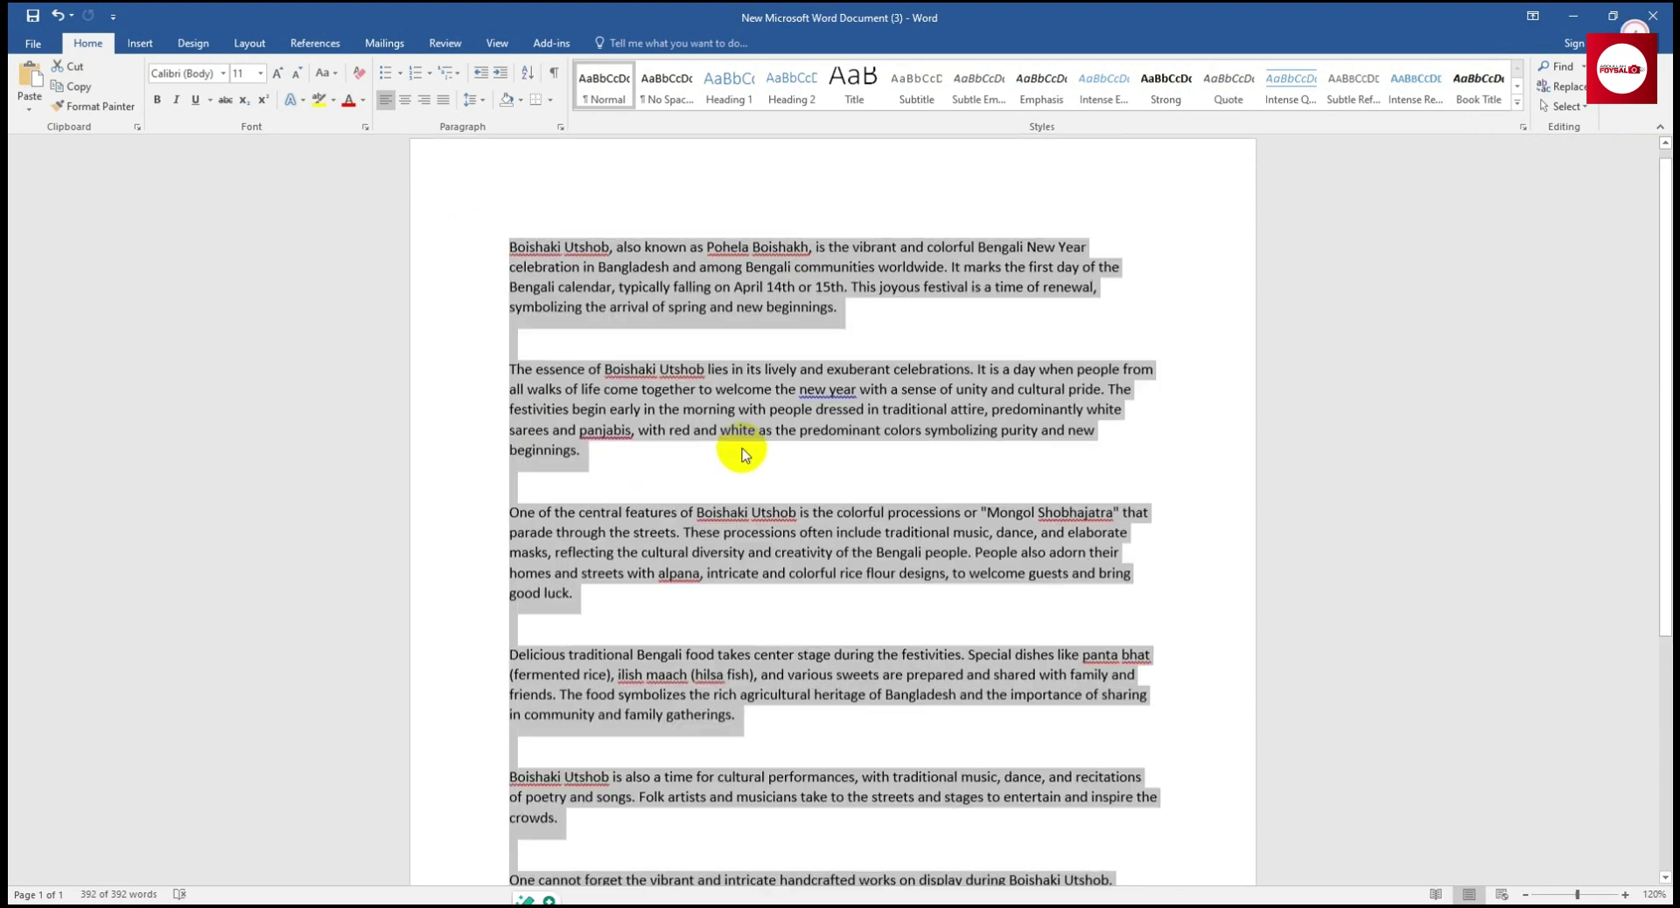
right_click(616, 289)
left_click(645, 318)
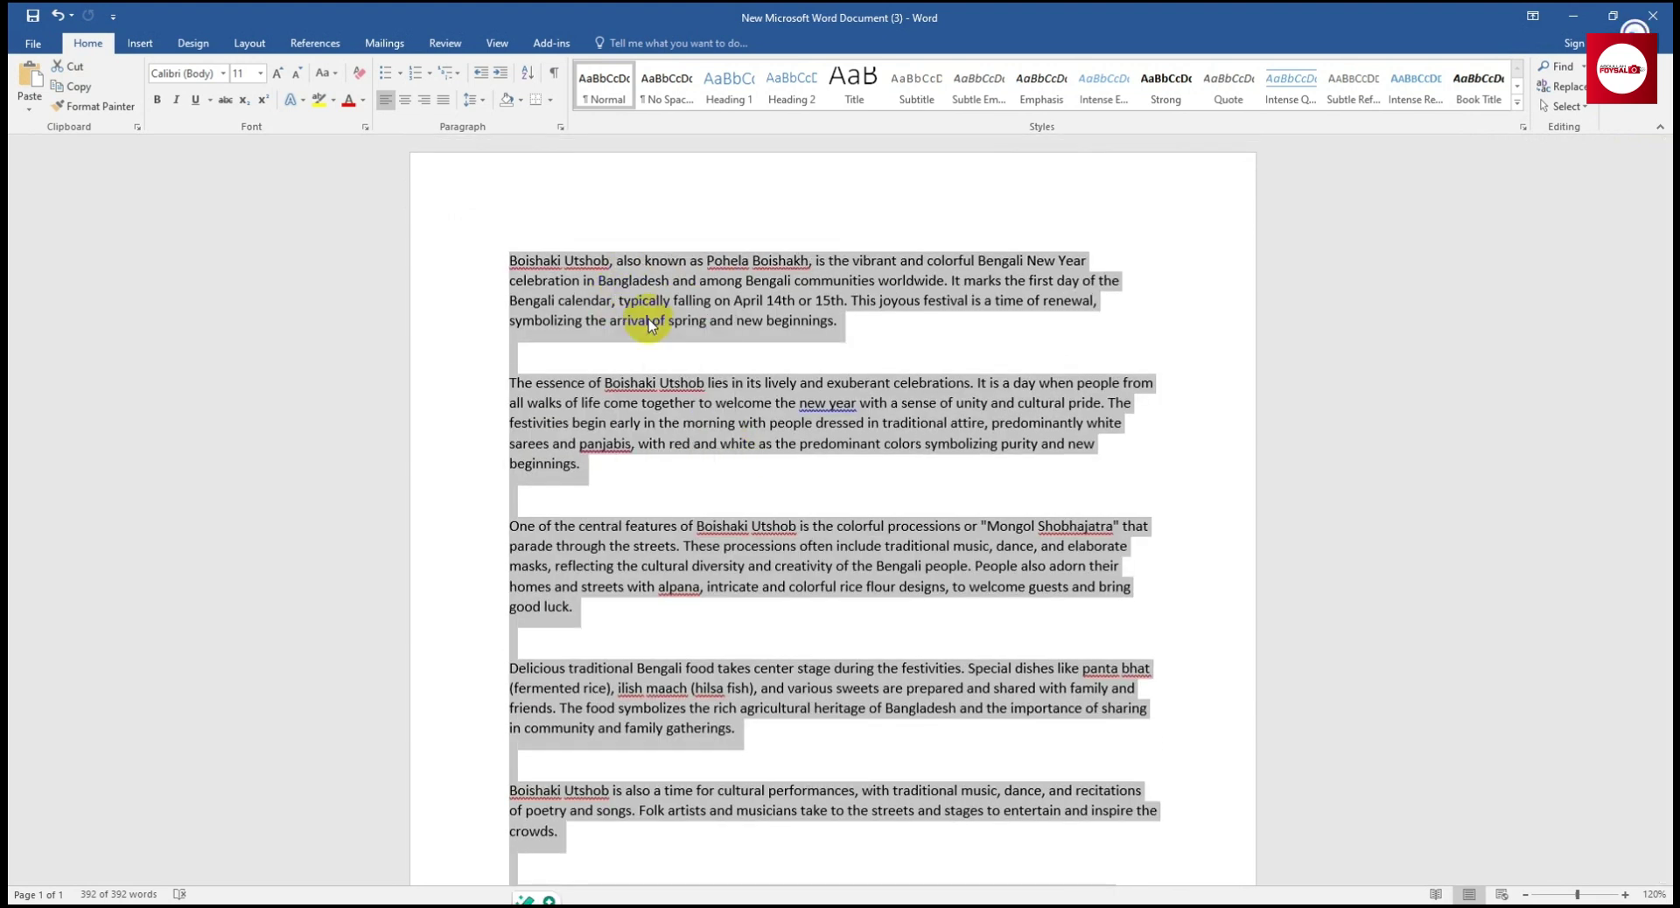
left_click(1576, 15)
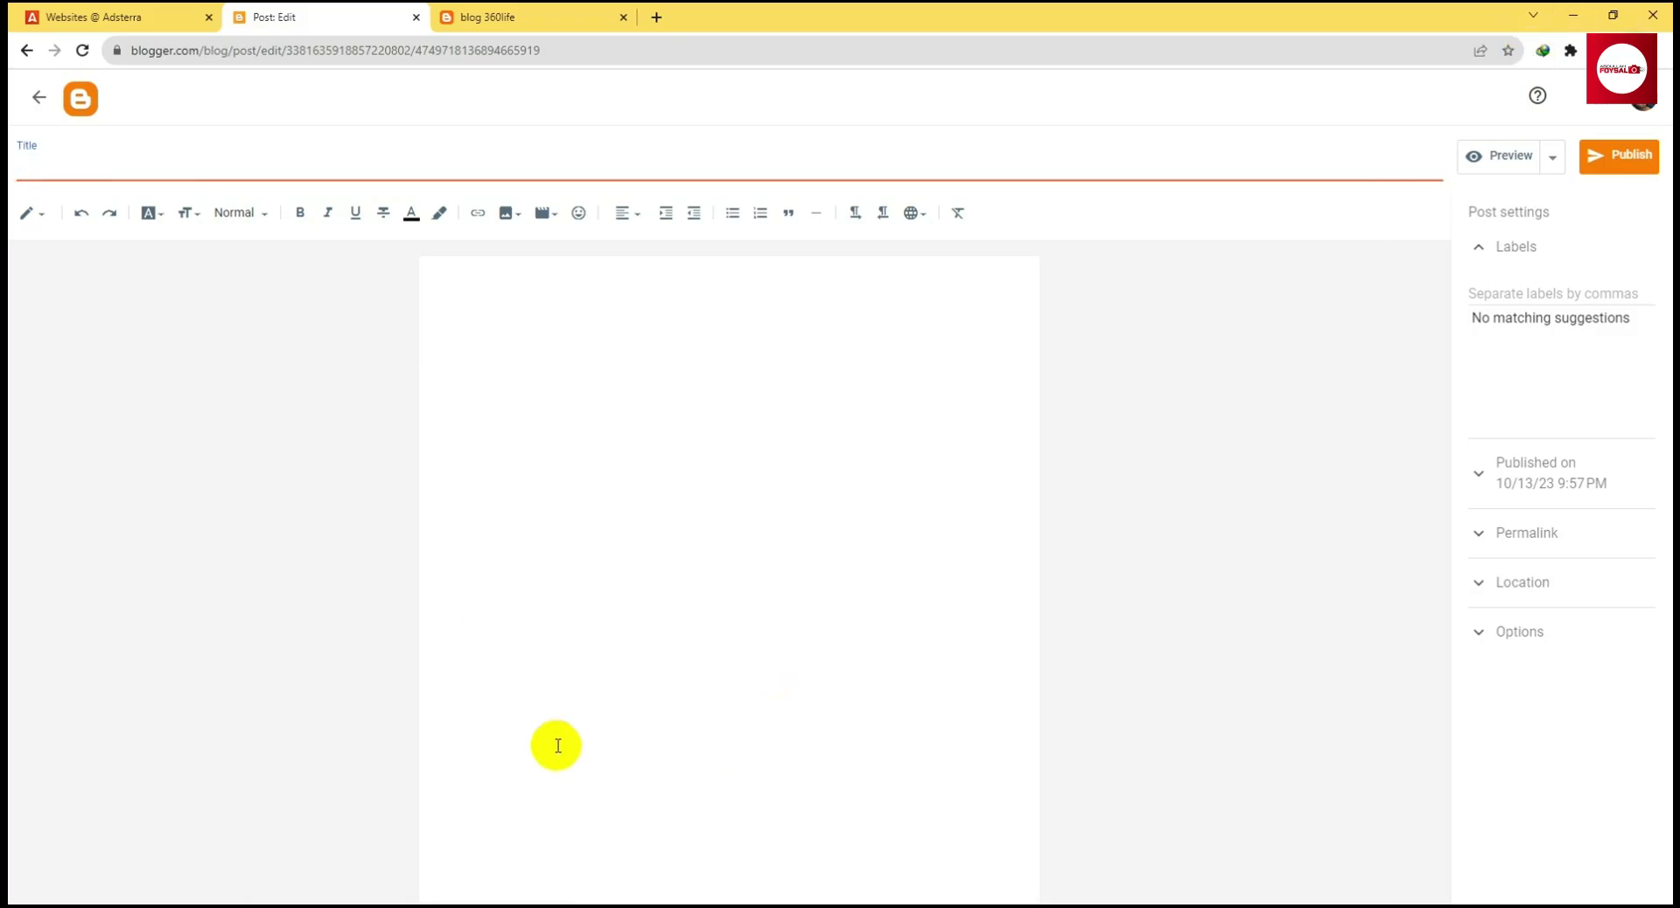
left_click(483, 314)
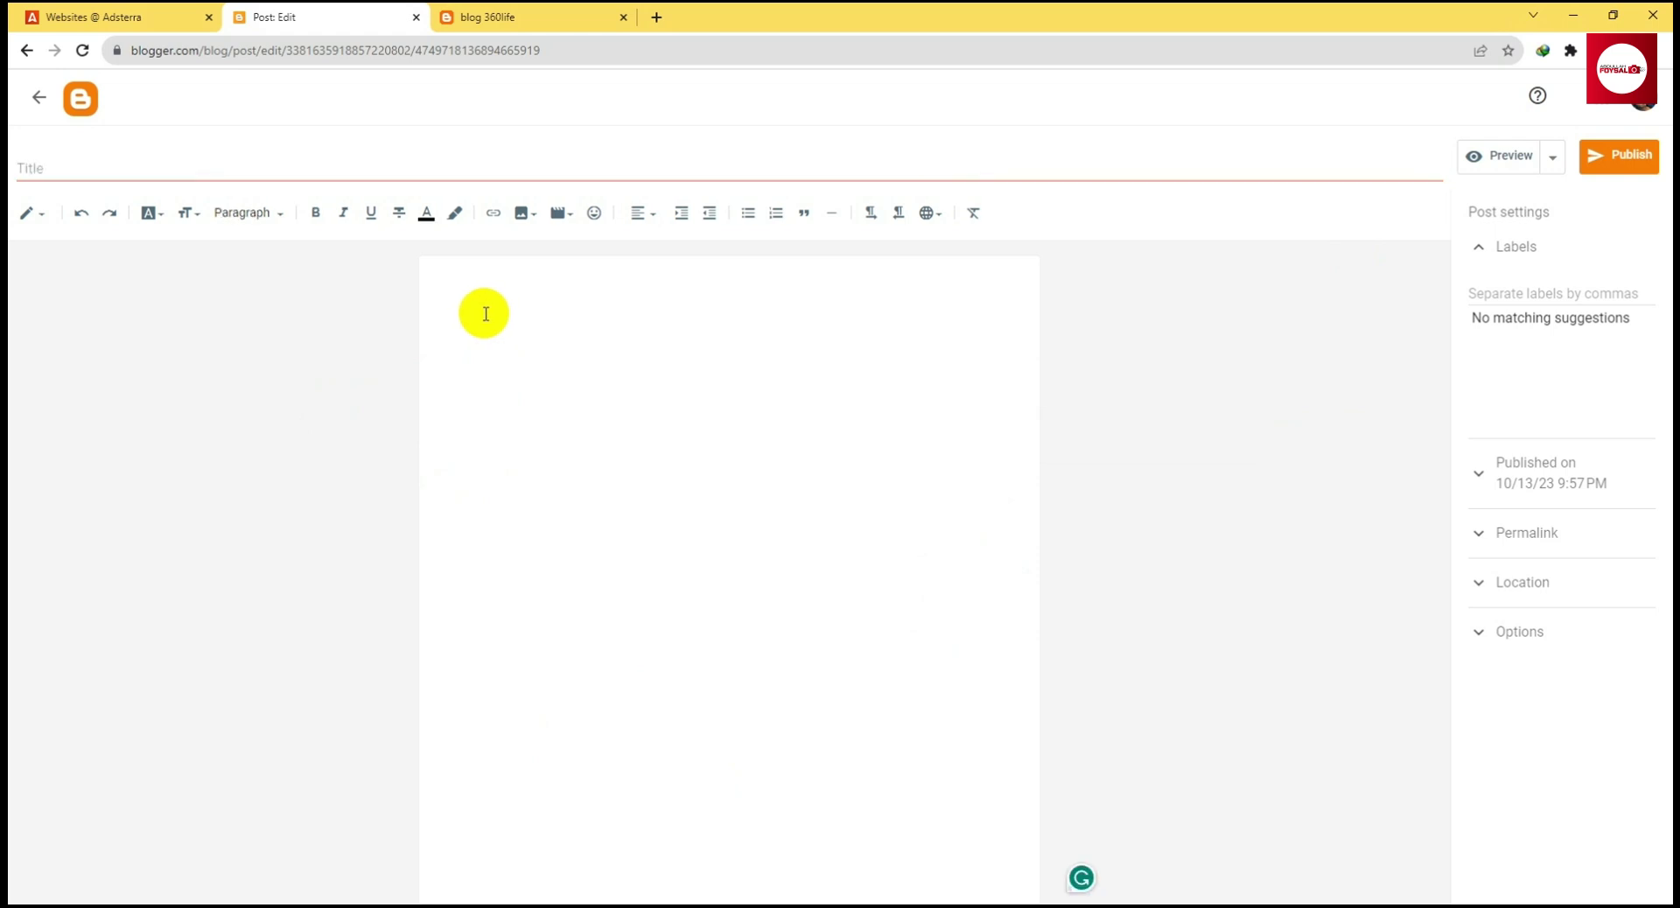
key("ctrl+v")
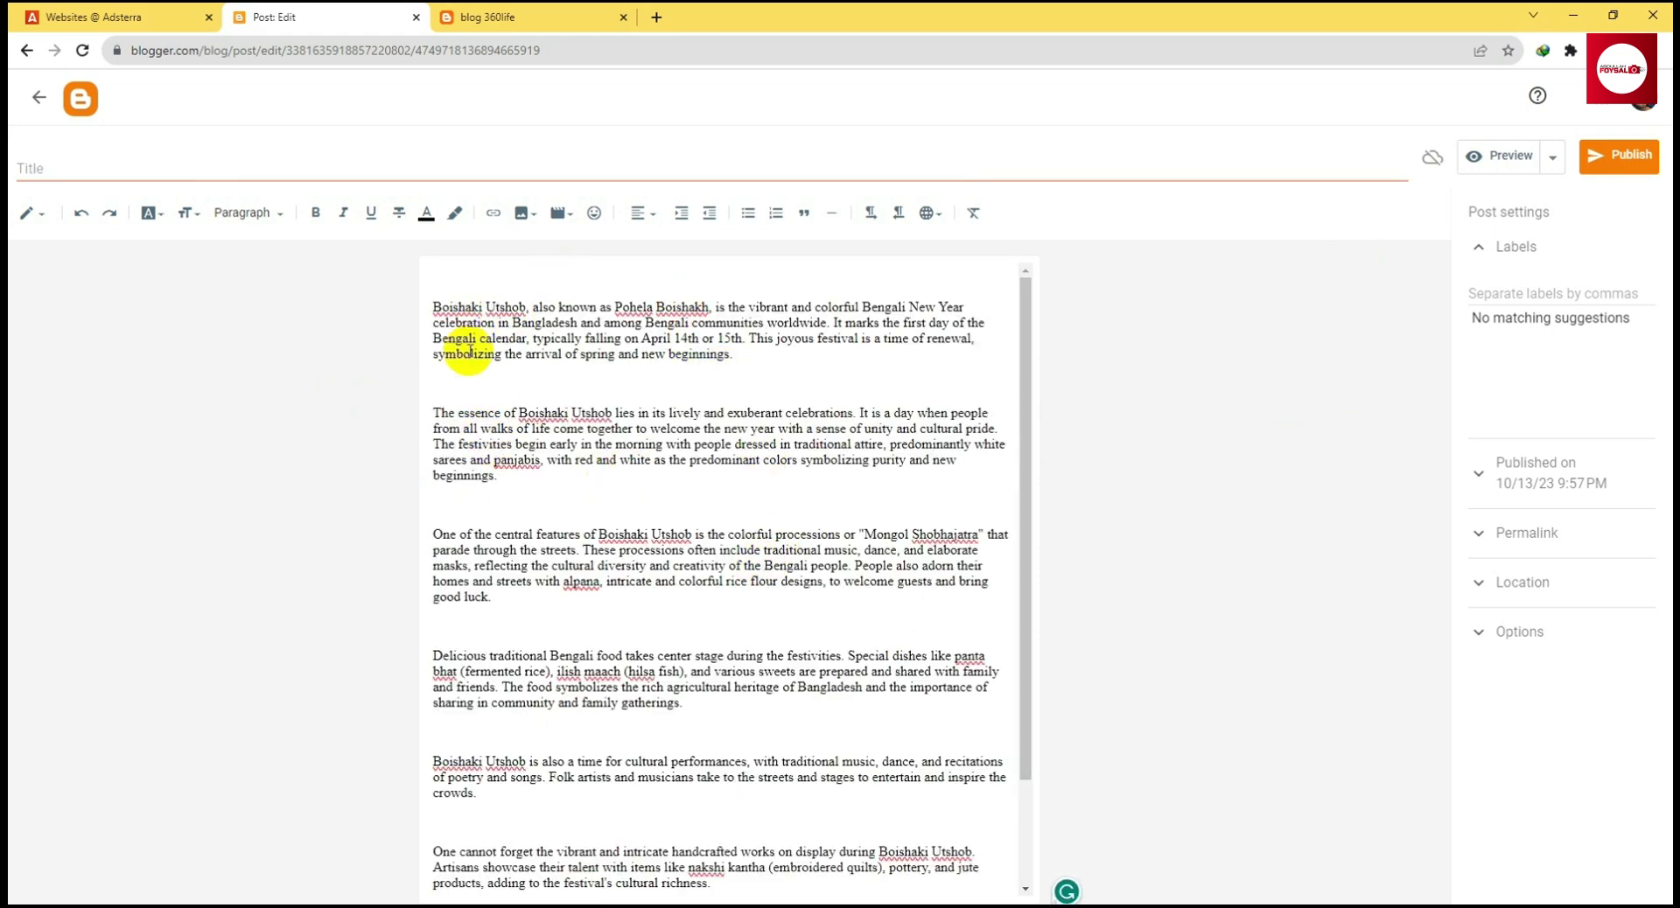
Title the post "Bangla New Year" and add blank lines after the first paragraph of the body
left_click(170, 165)
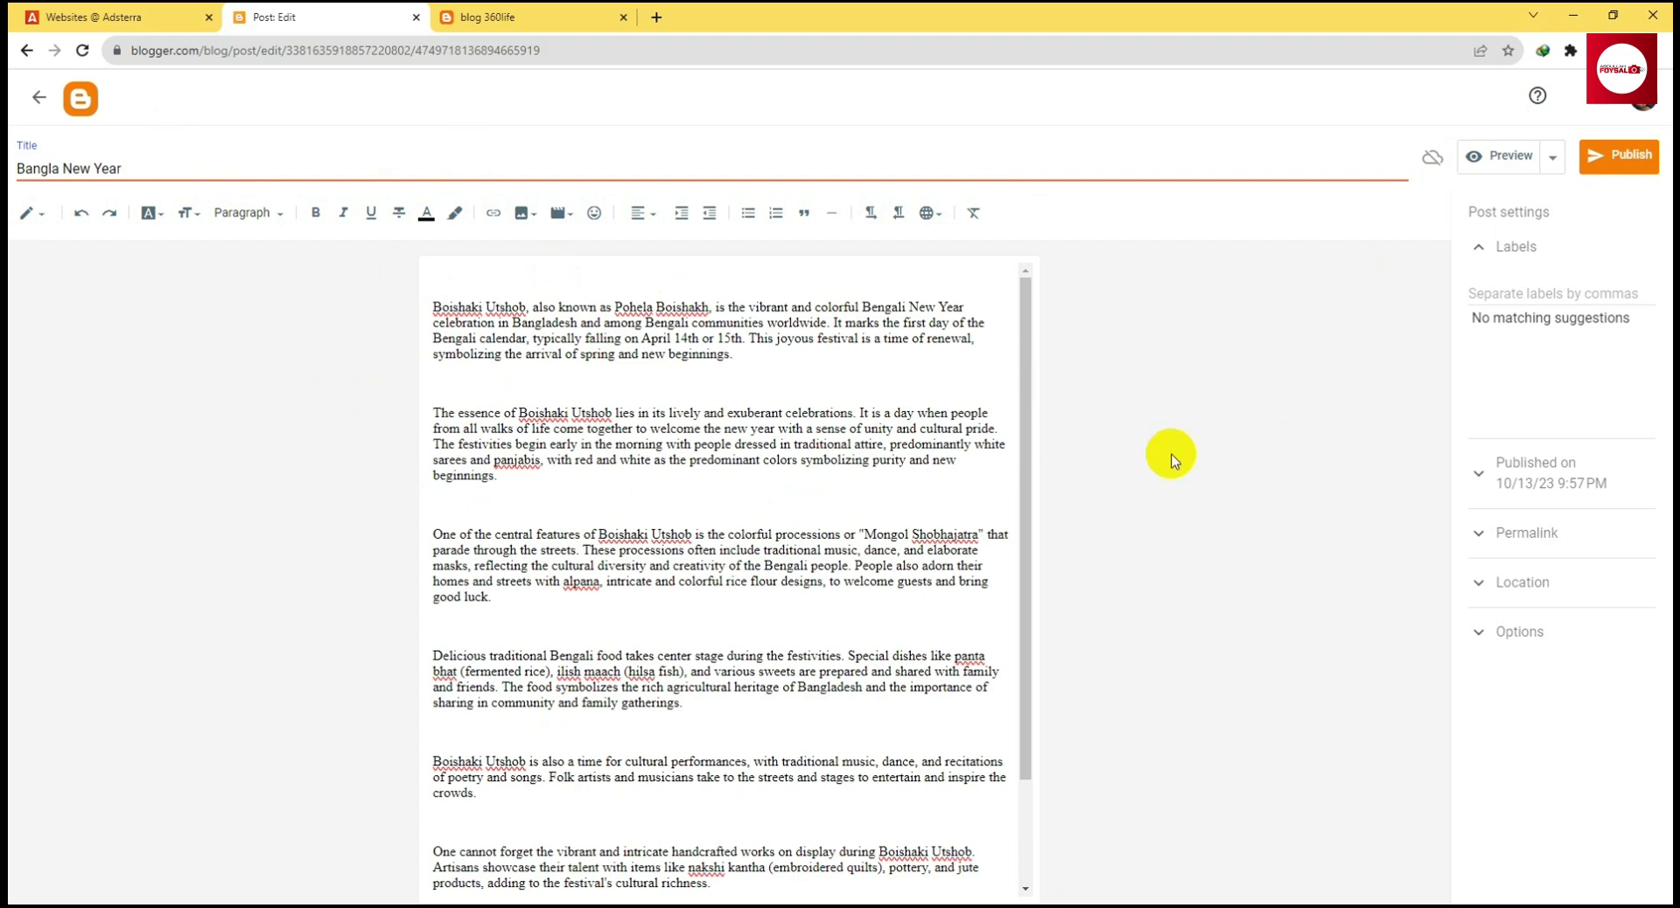
left_click(1286, 425)
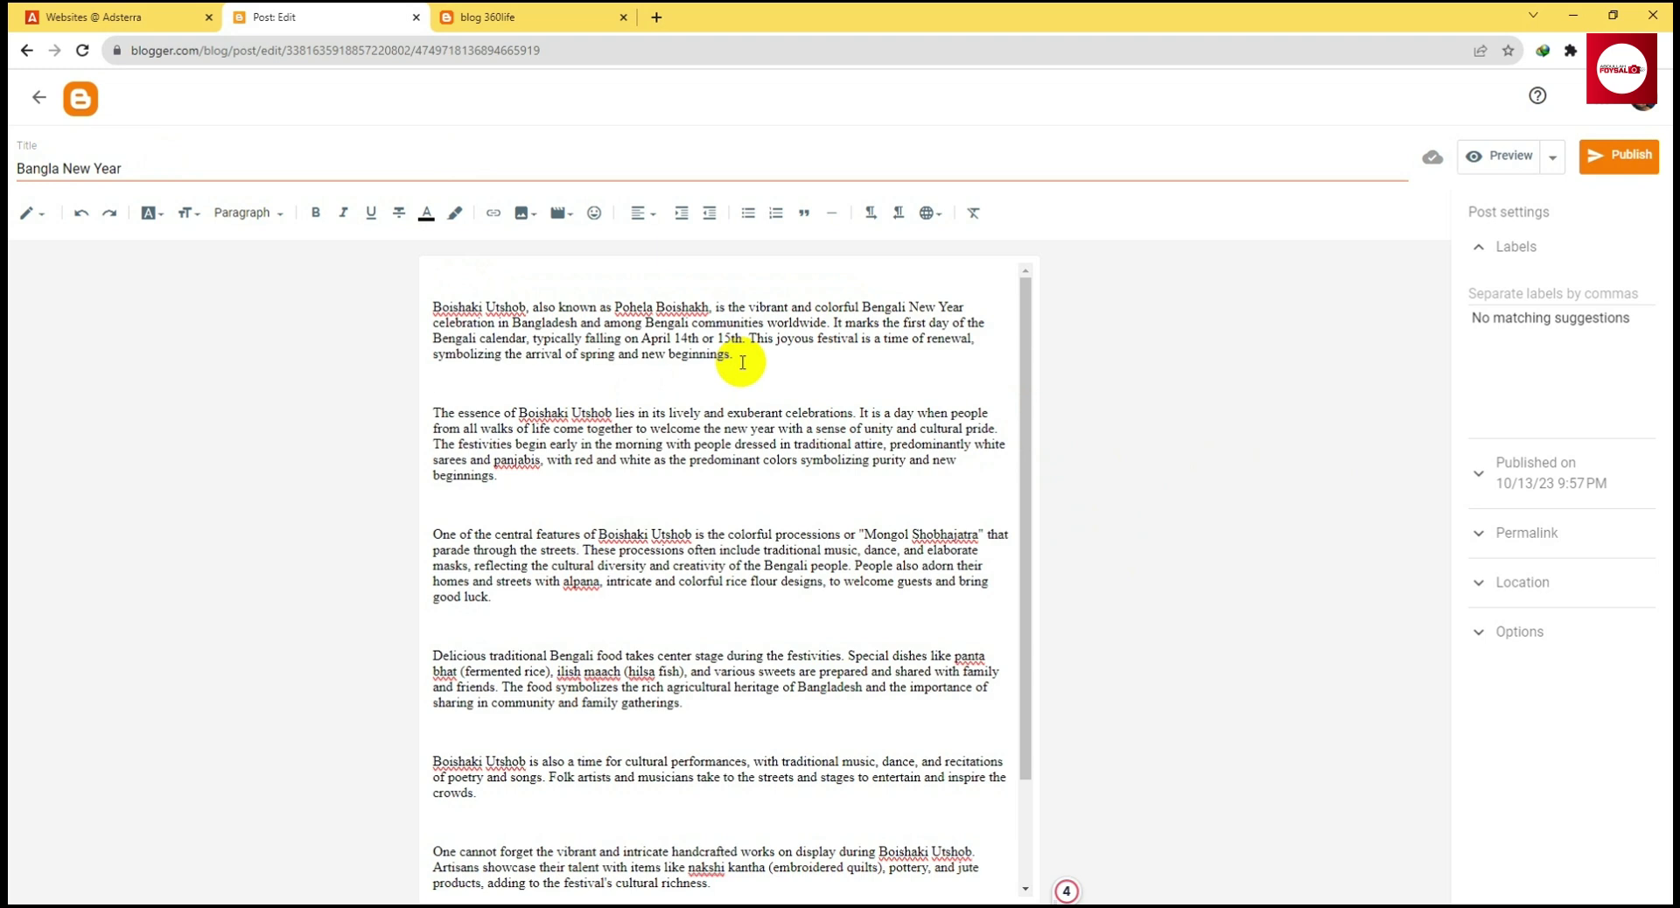
key("Return")
key("Return")
key("Return")
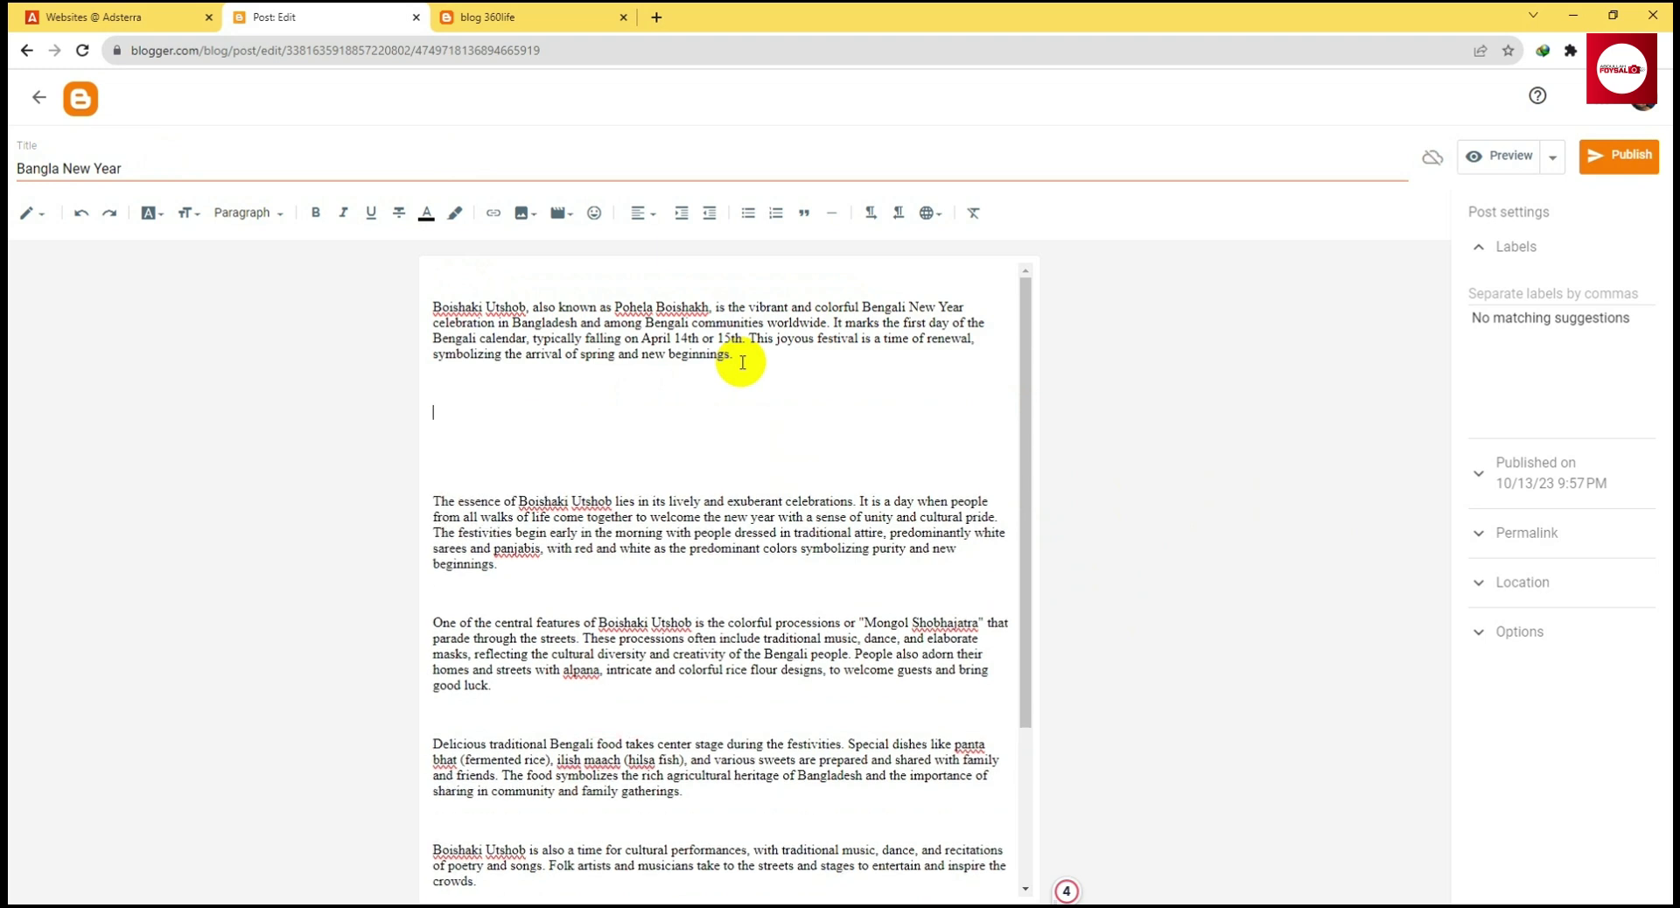
left_click(519, 217)
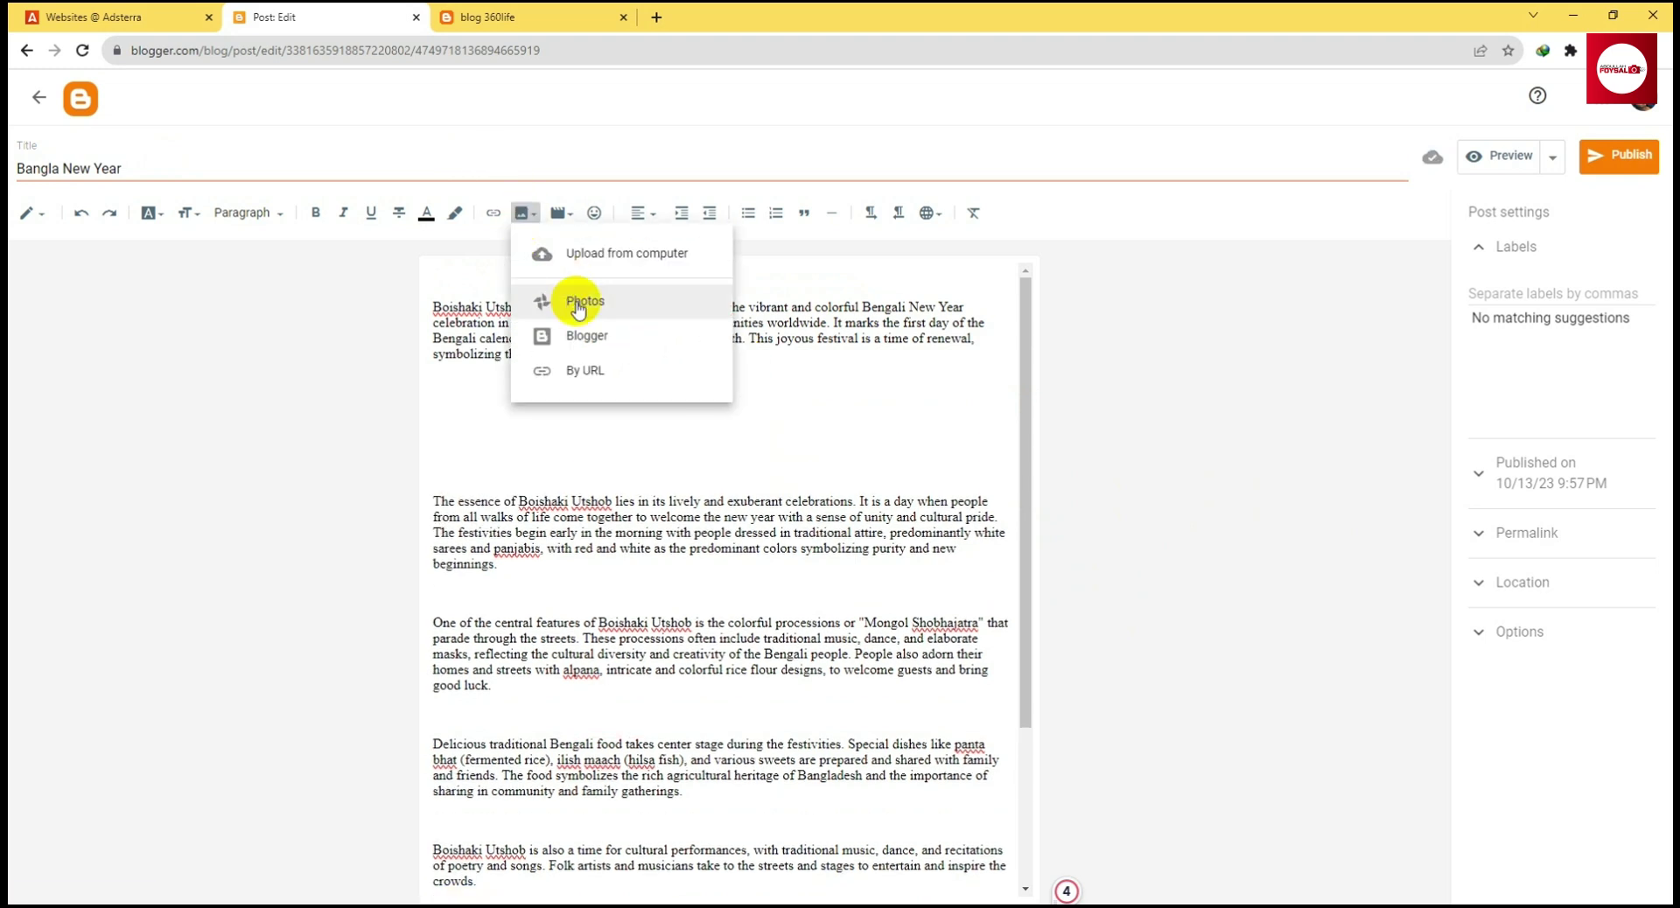
left_click(595, 260)
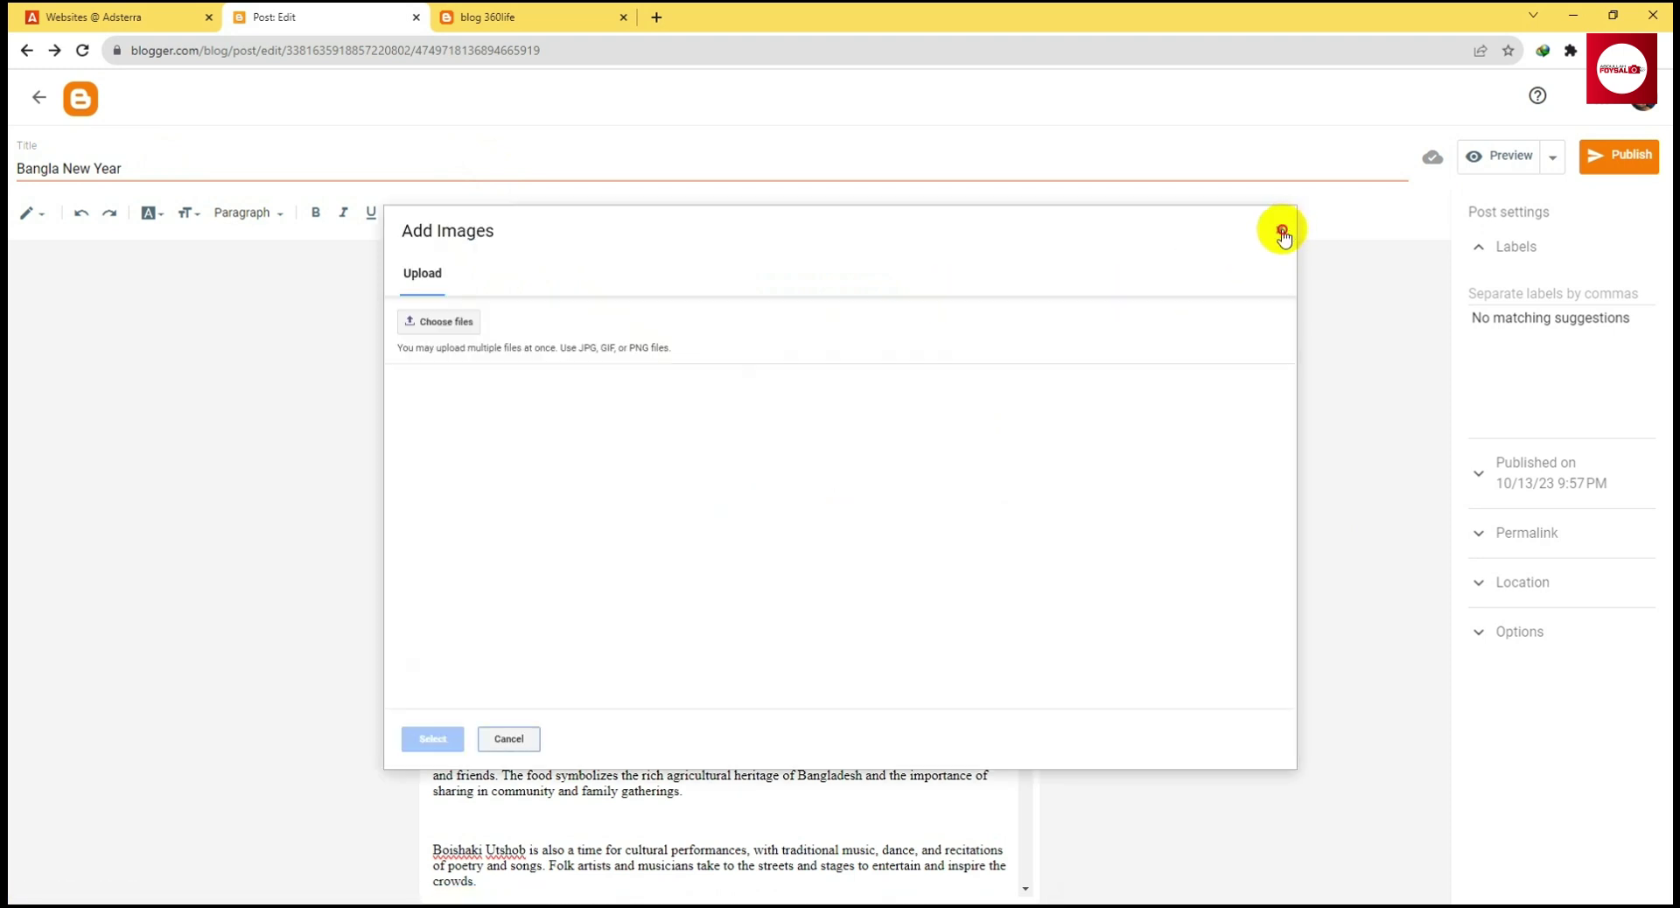
left_click(1281, 231)
Search Google for "Bangla new year images" in a new browser tab
left_click(657, 17)
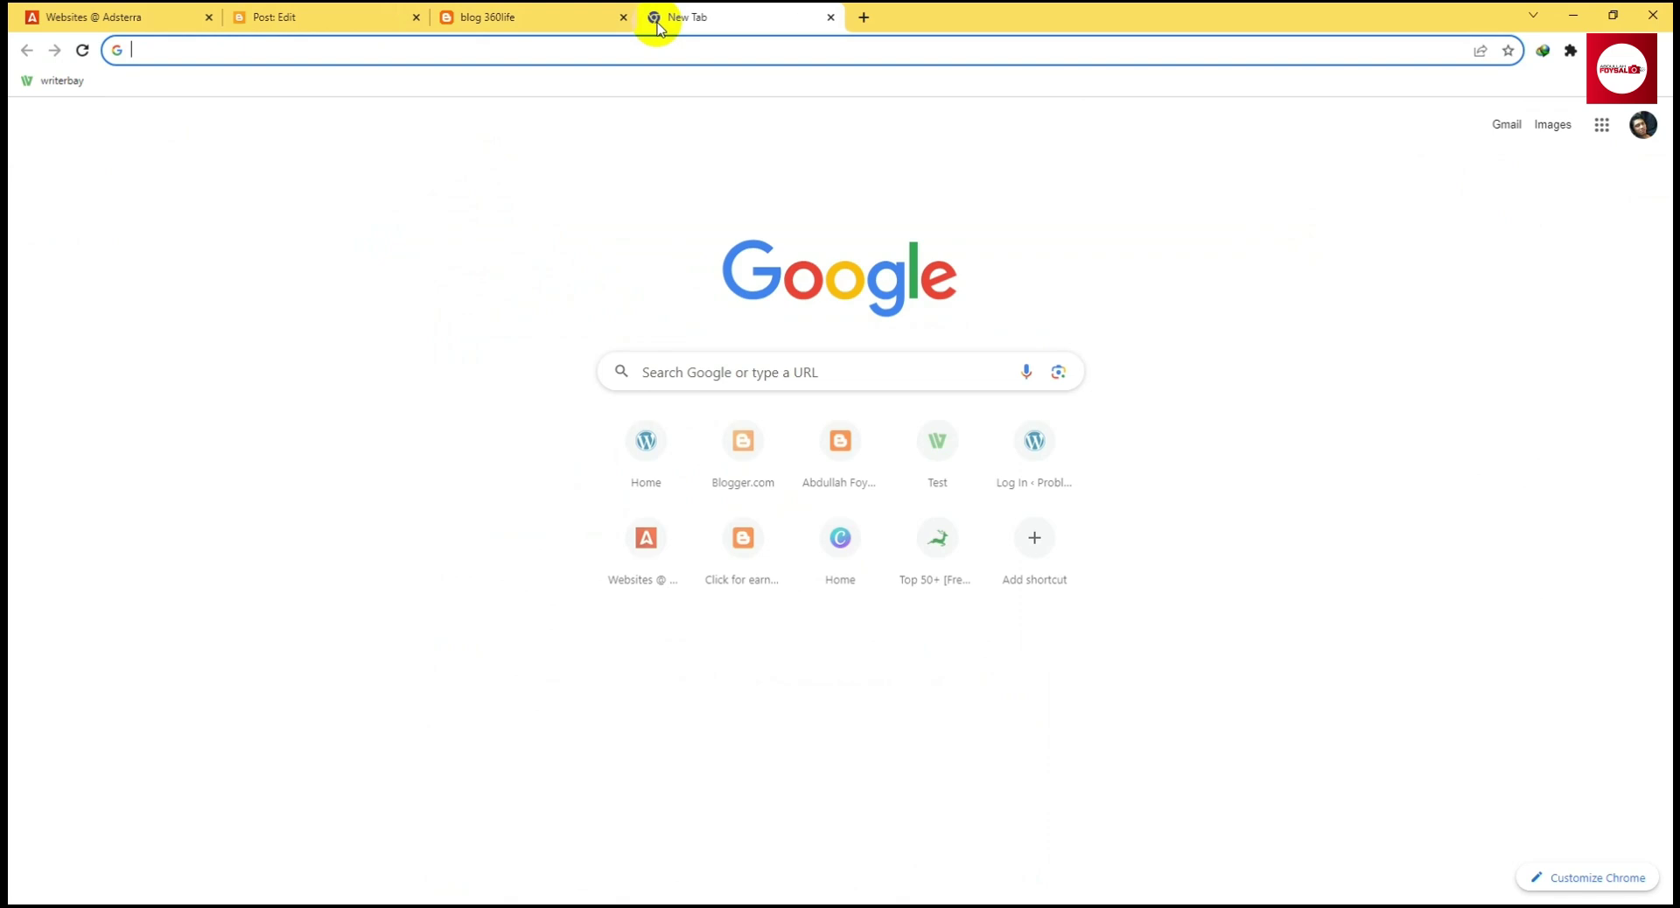
type("Bangla new year images")
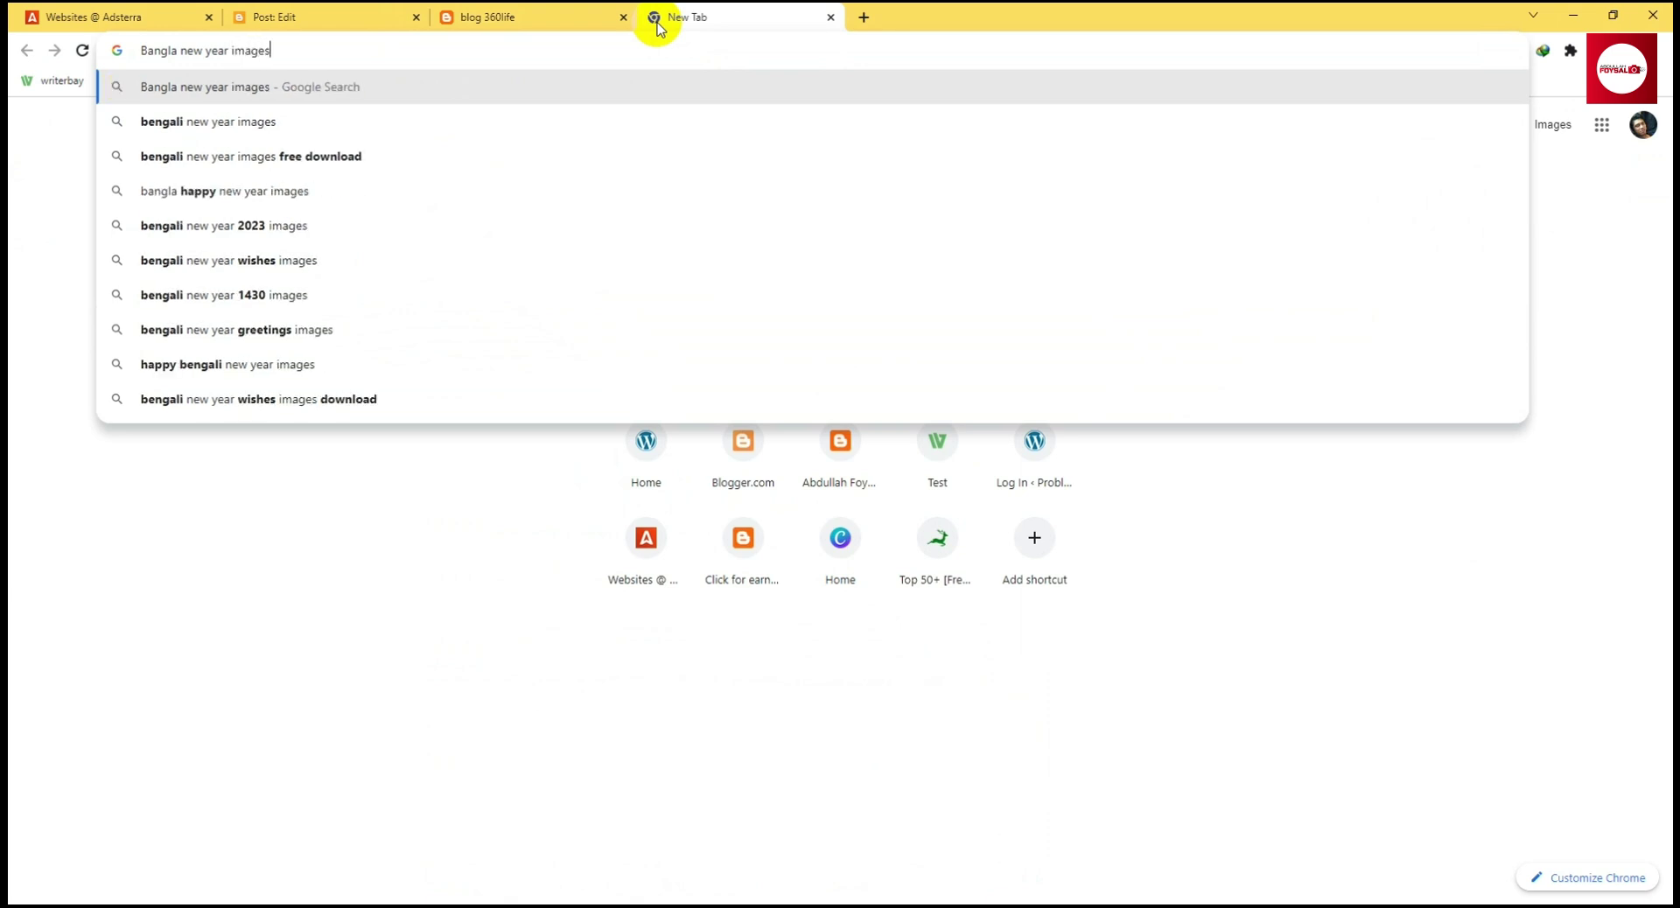
key("Return")
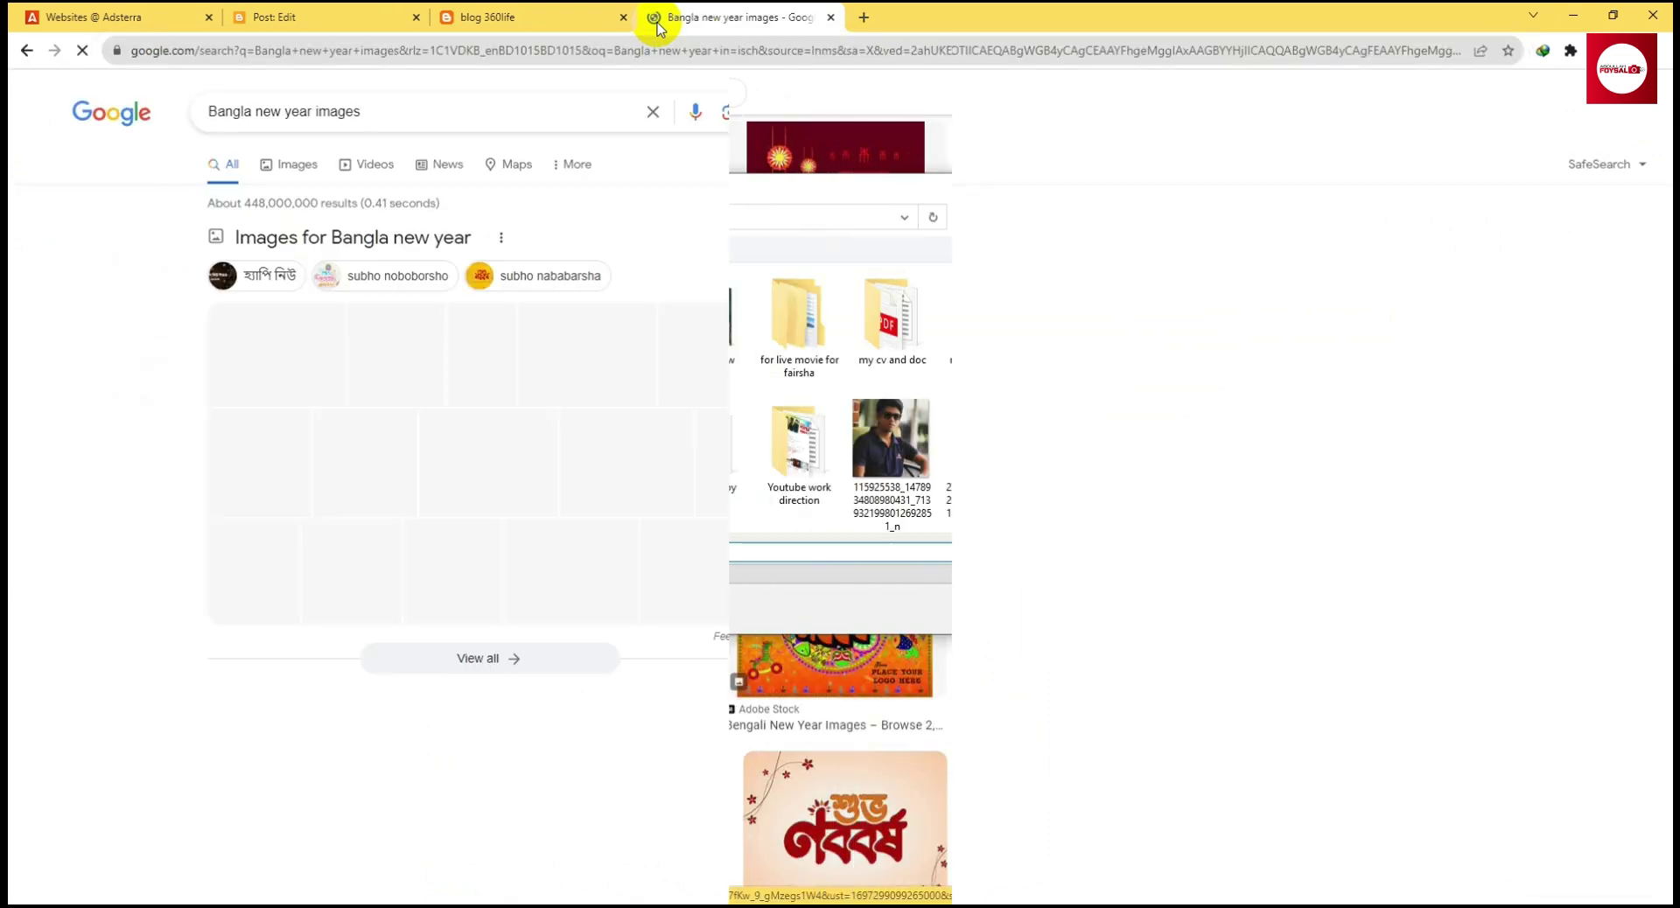
Save the purple Adobe Stock "Happy Bengali New Year" picture to the Desktop as "Bangla new year" in JPEG format
type("la new year")
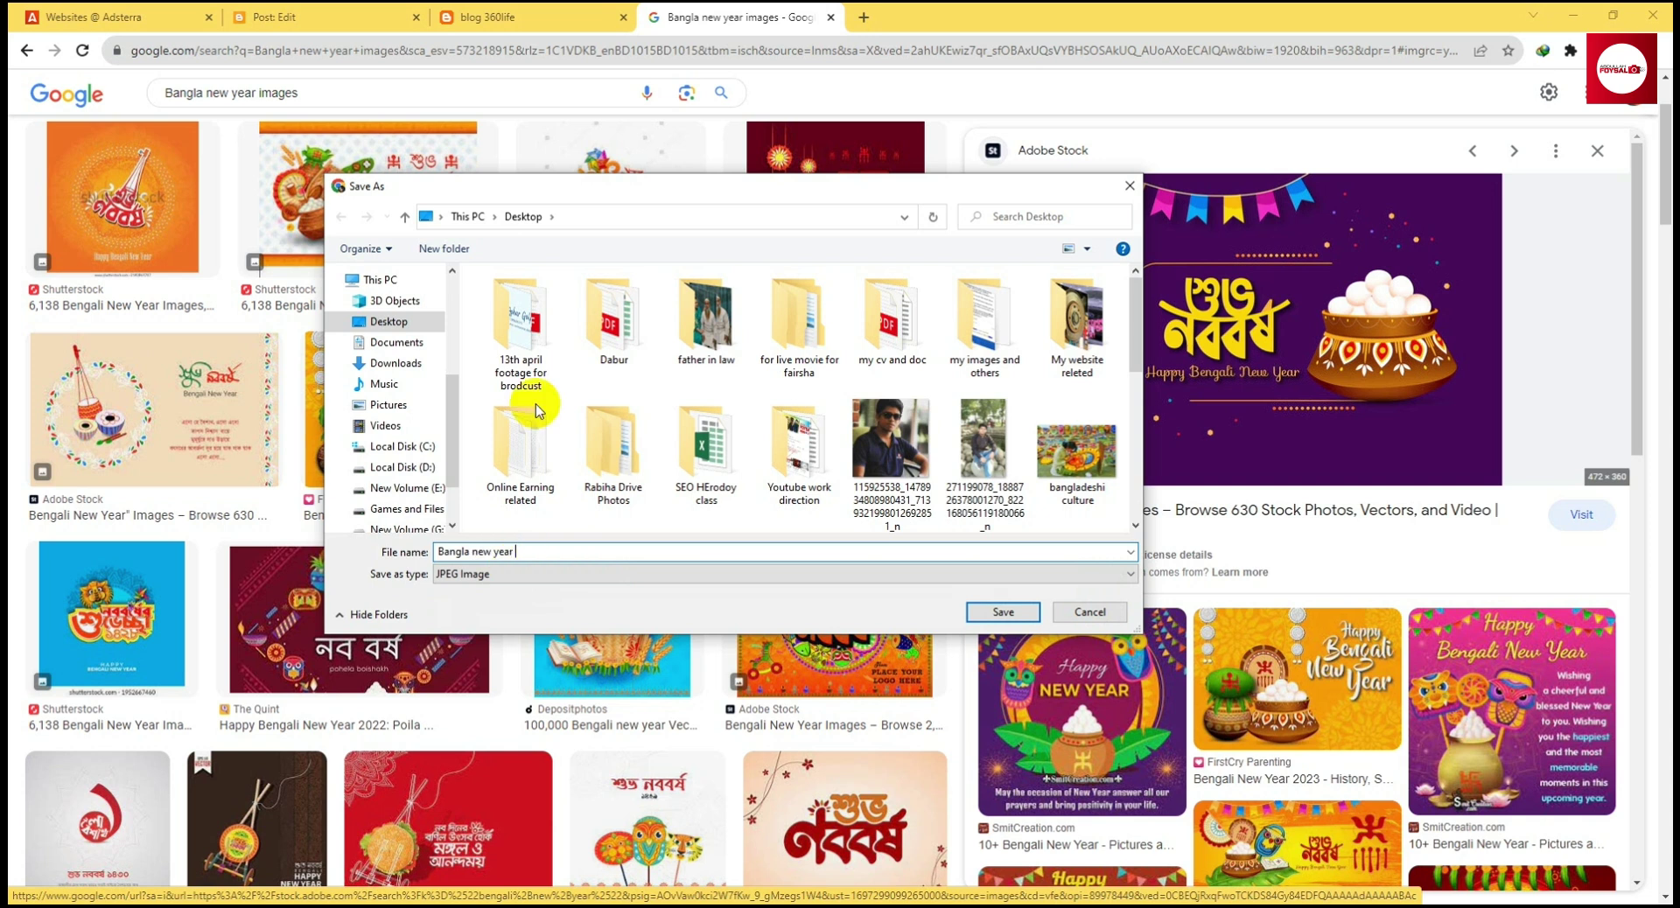
left_click(389, 322)
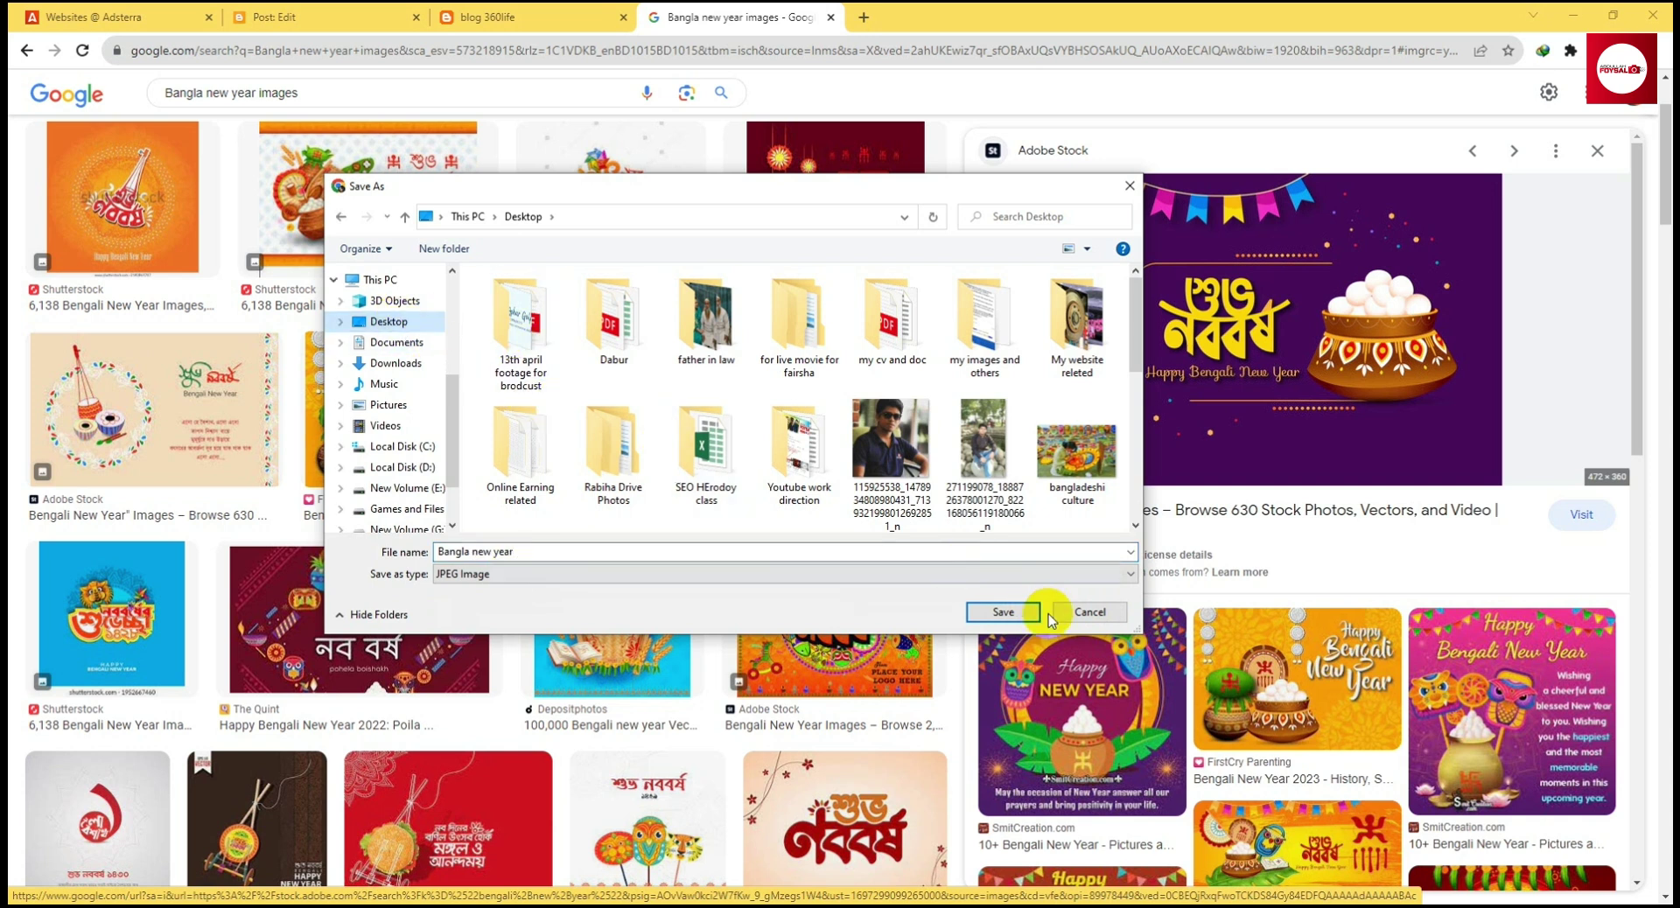
left_click(1004, 613)
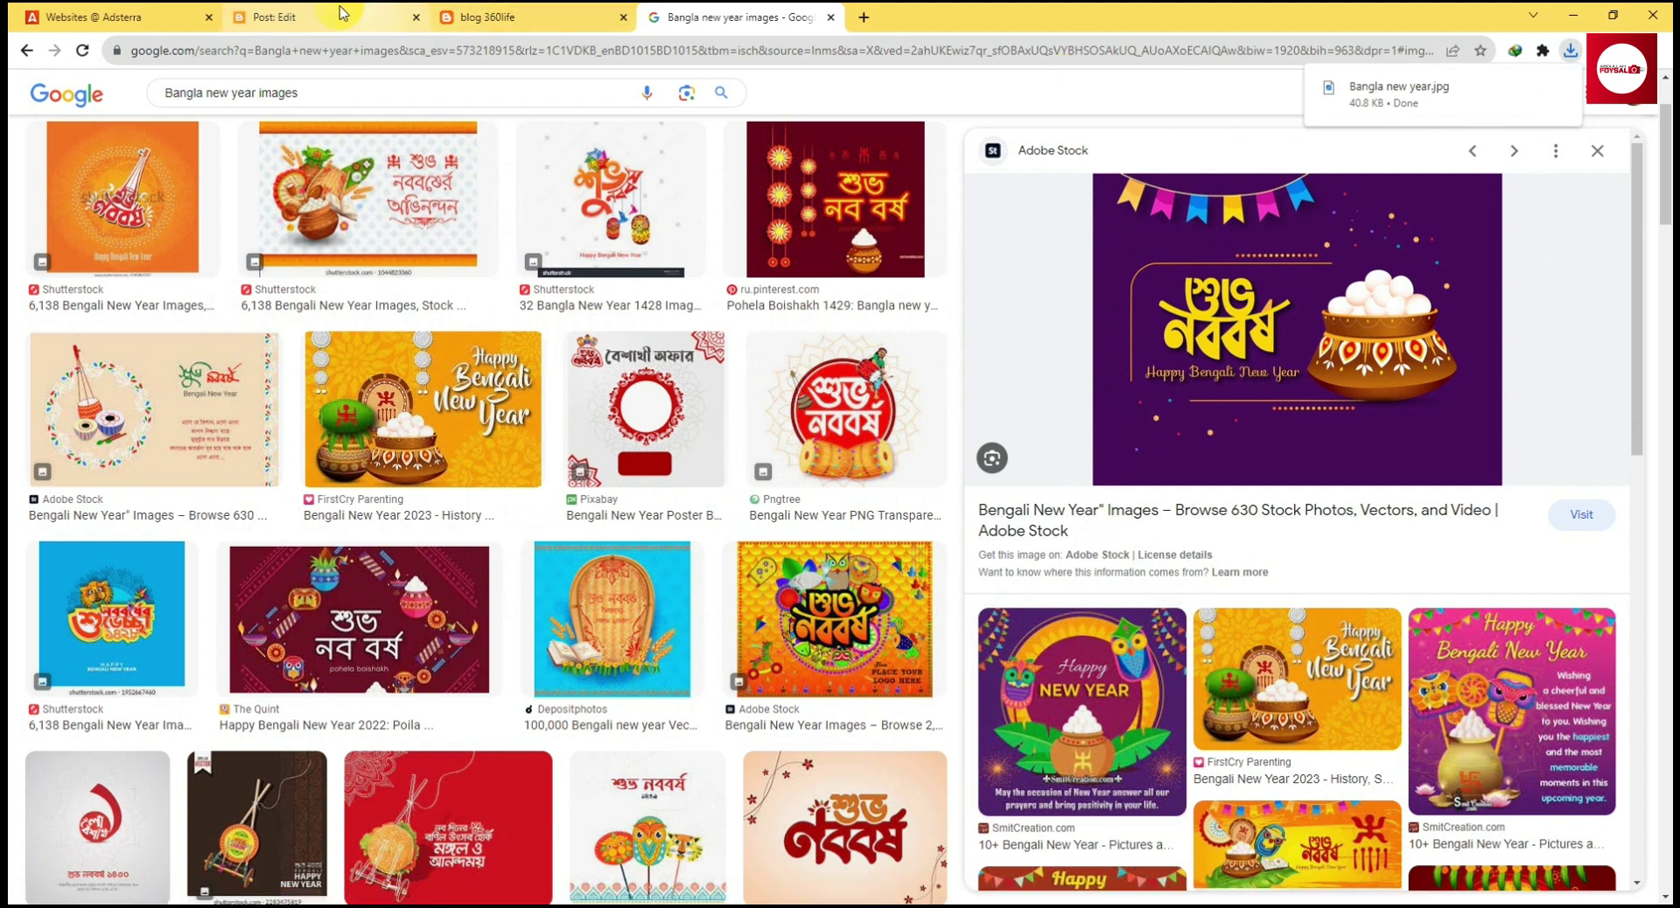
Return to the Blogger post and upload the saved Bengali New Year picture into the gap below the first paragraph
left_click(341, 11)
left_click(485, 421)
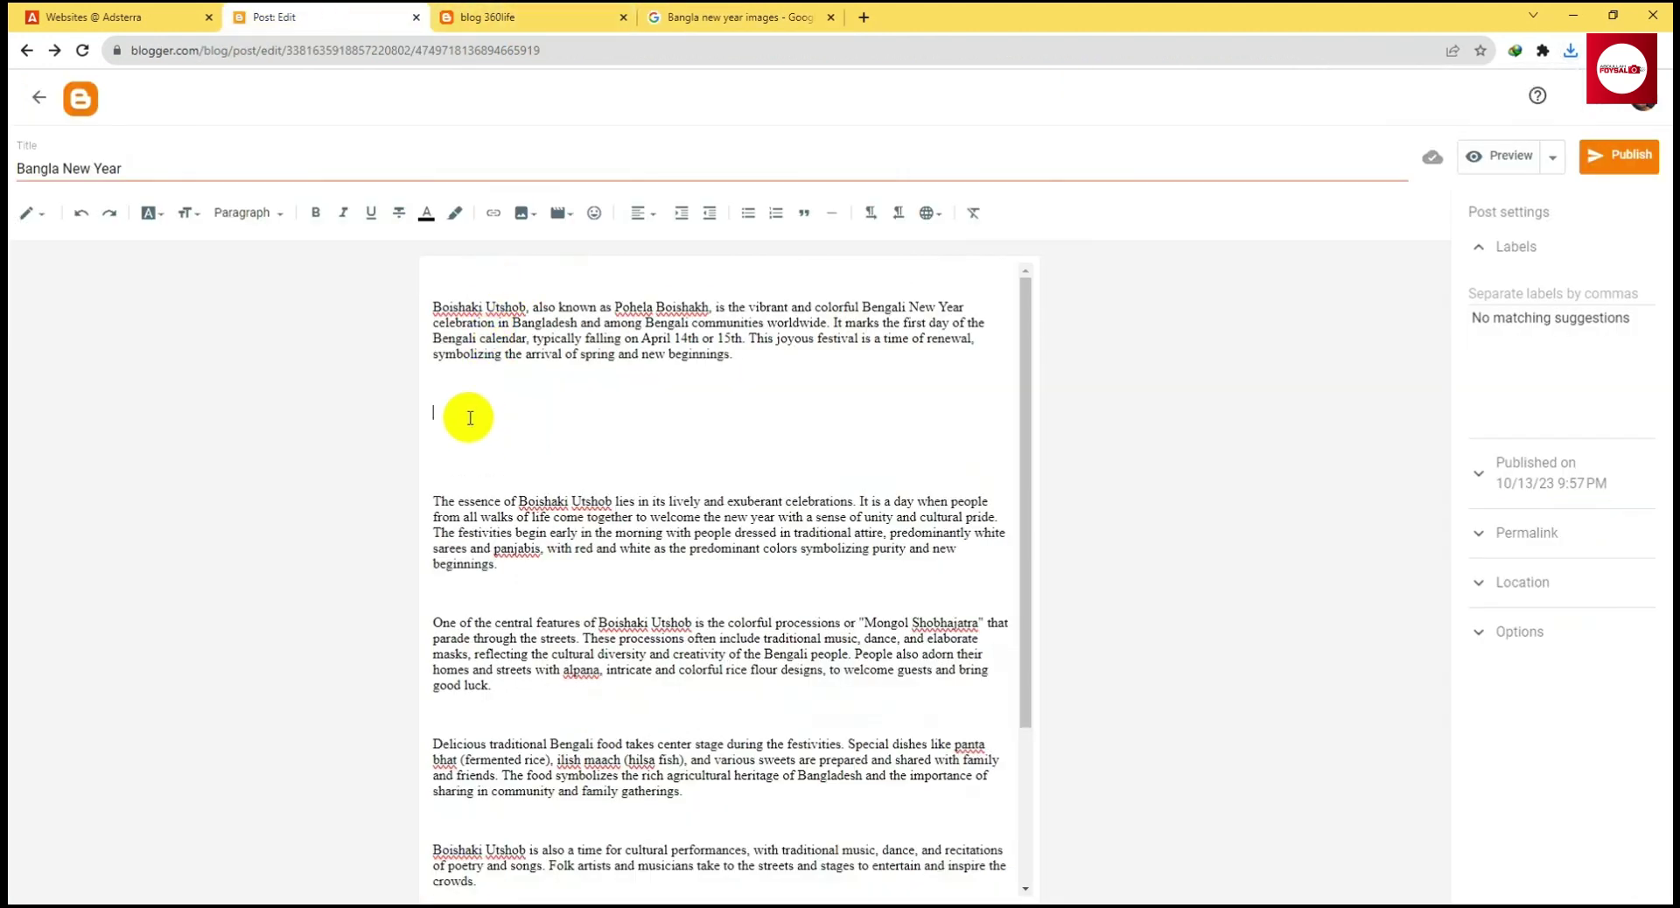
left_click(522, 213)
left_click(595, 274)
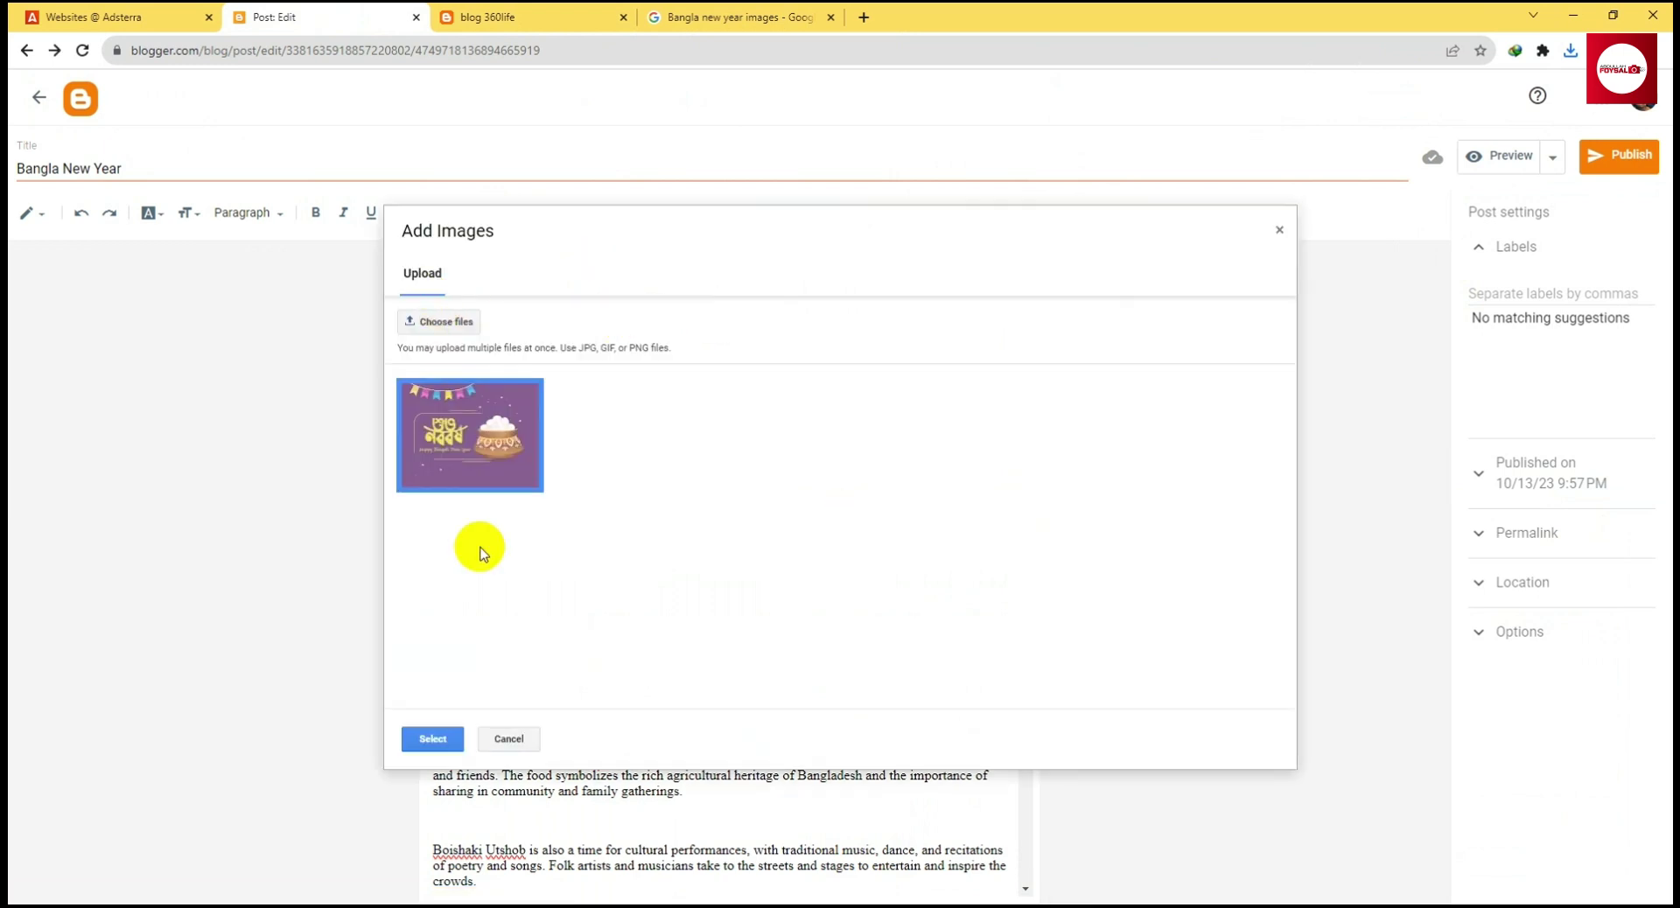
left_click(435, 738)
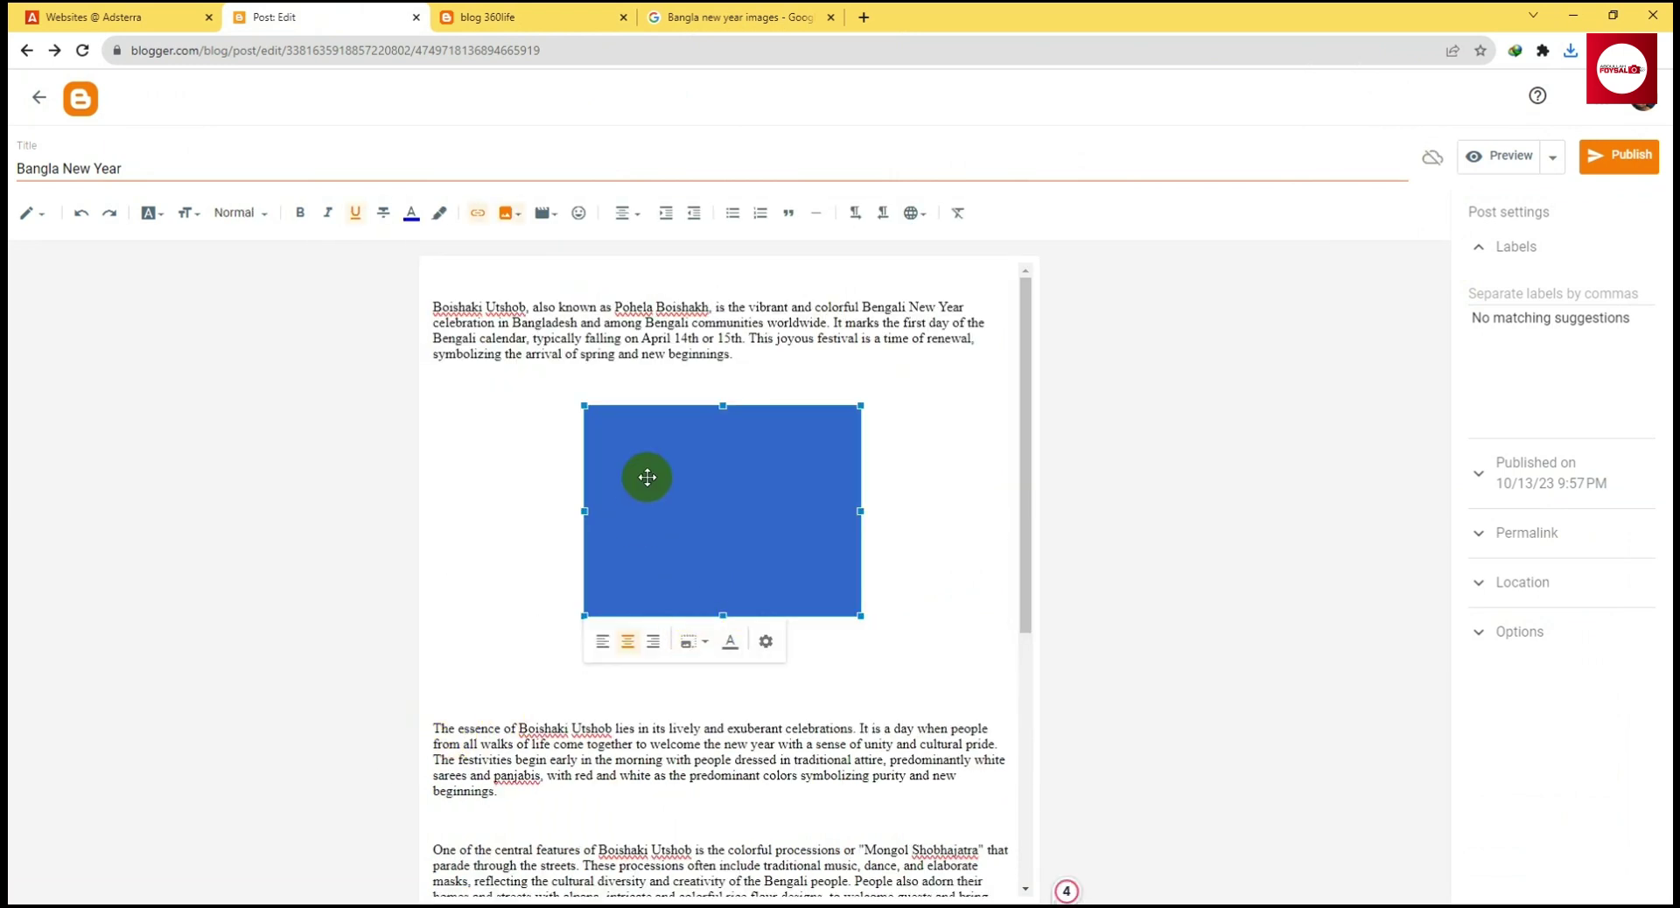
Set the inserted picture's size to Extra large and deselect it
left_click(699, 641)
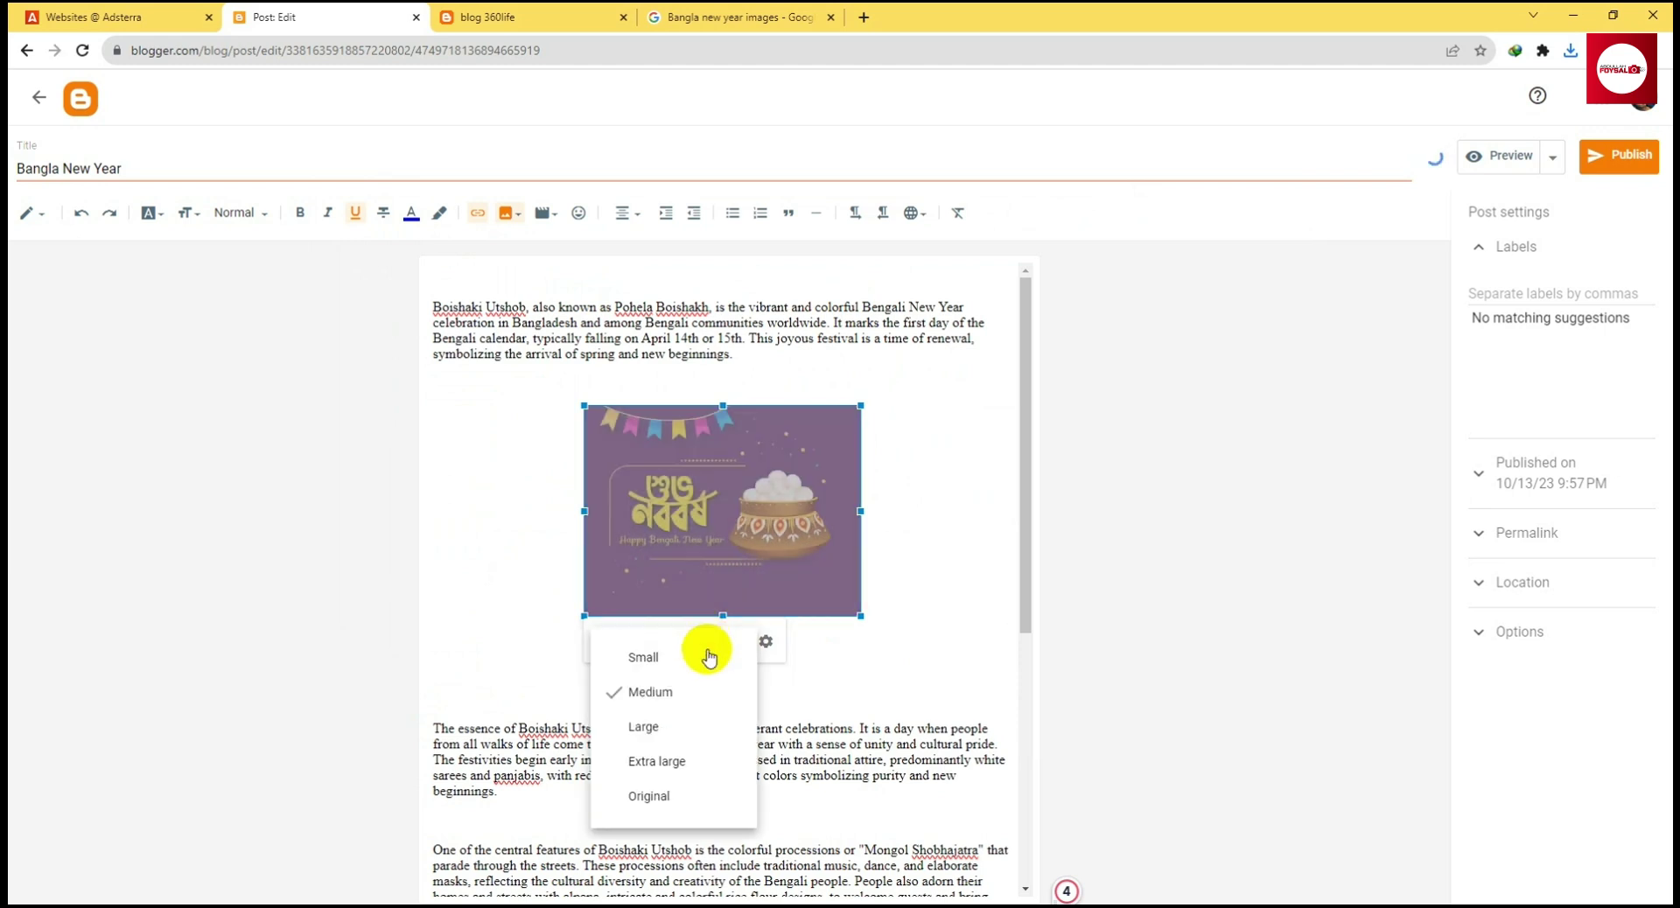
left_click(660, 760)
left_click(782, 355)
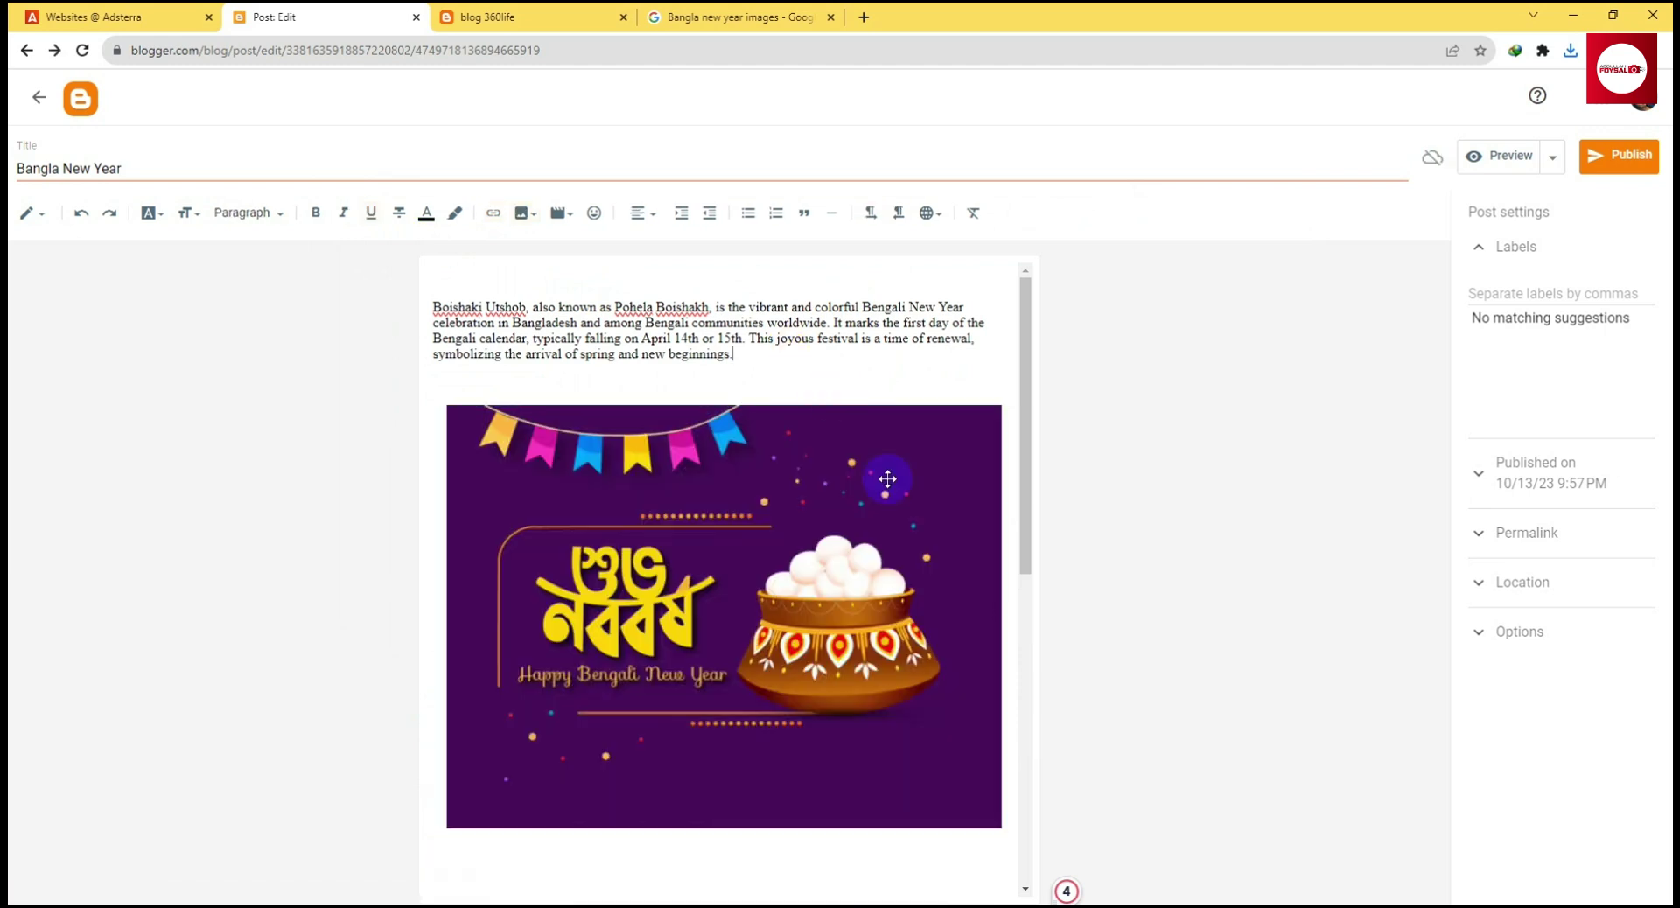
scroll(730, 398, "down", 7)
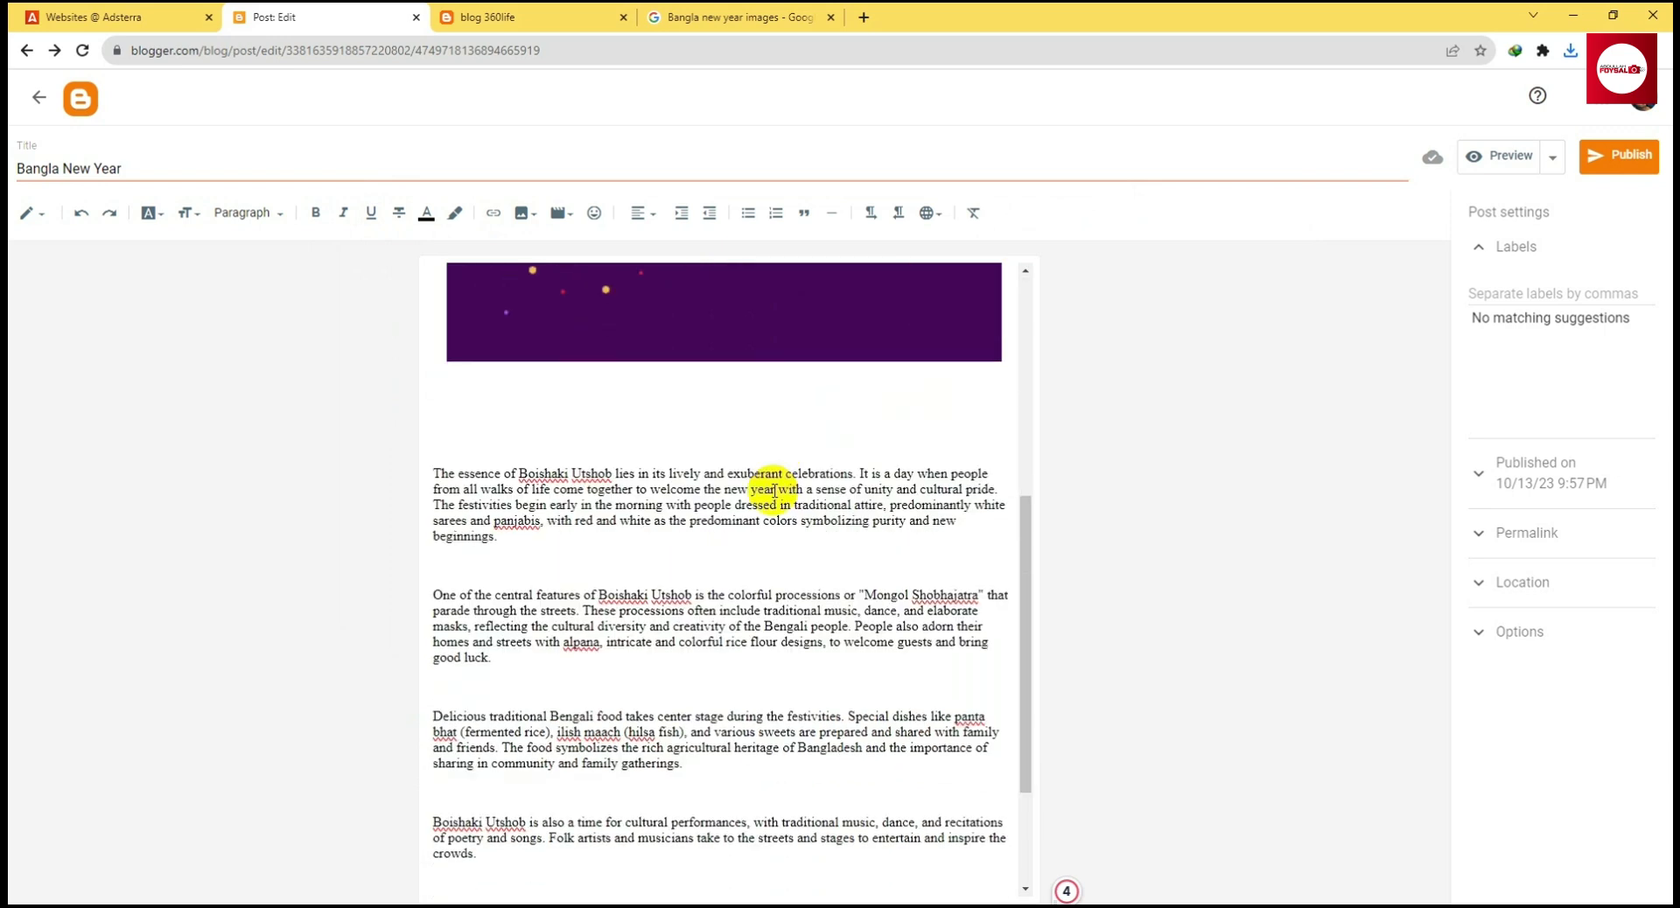
scroll(735, 404, "up", 8)
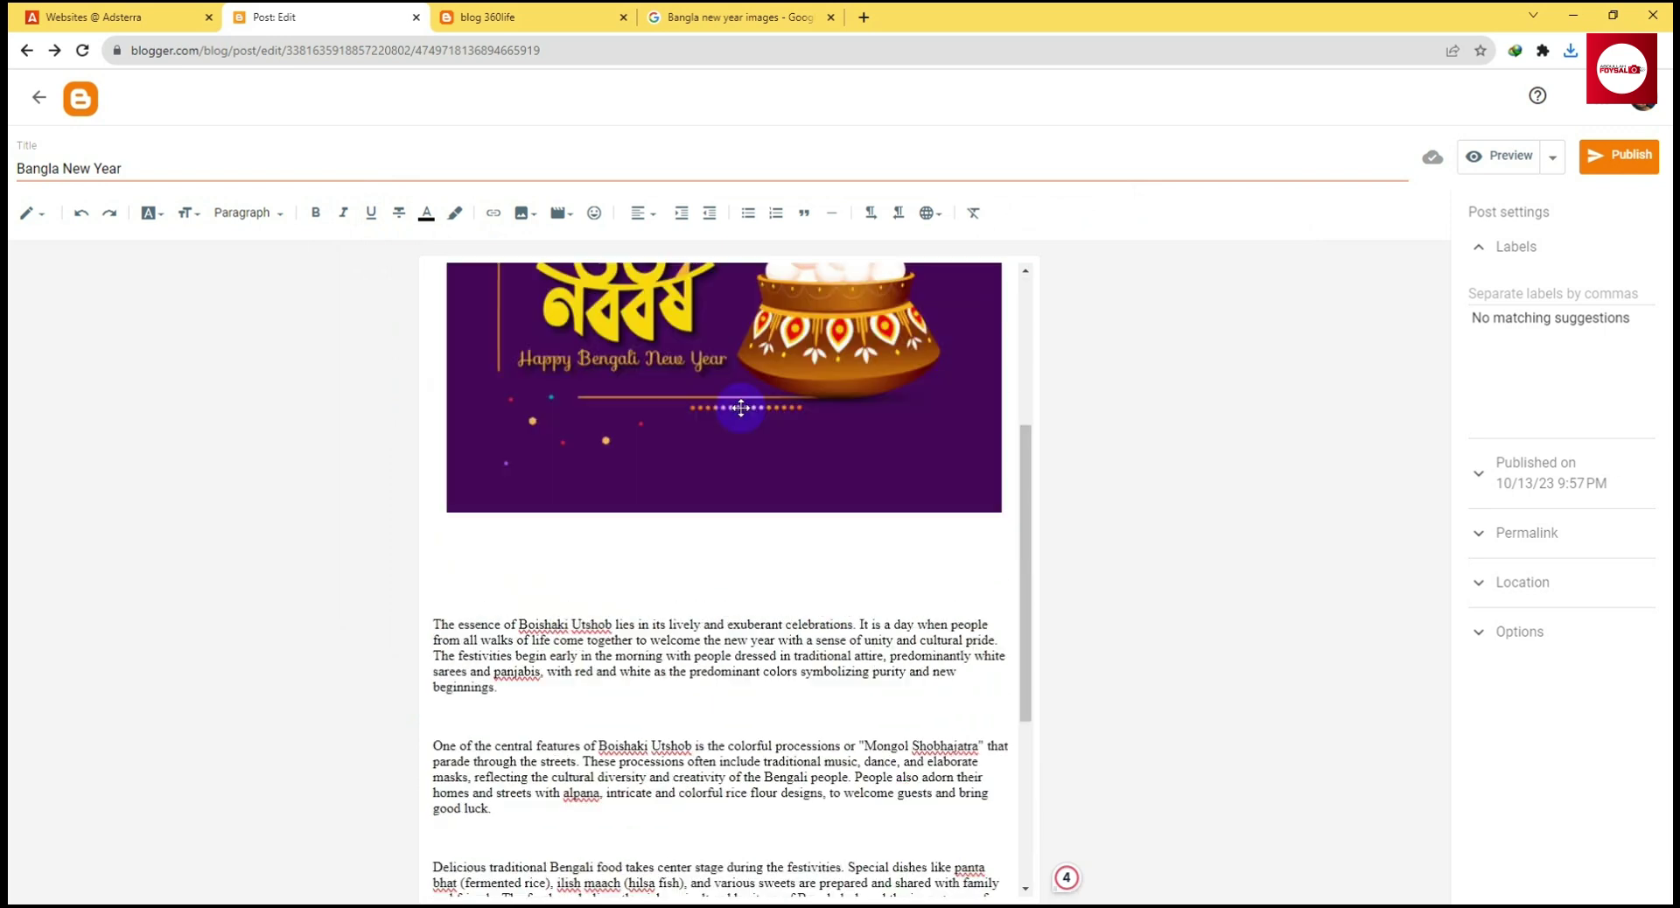
Preview and publish the "Bangla New Year" post, and open the blog's layout page
left_click(1624, 182)
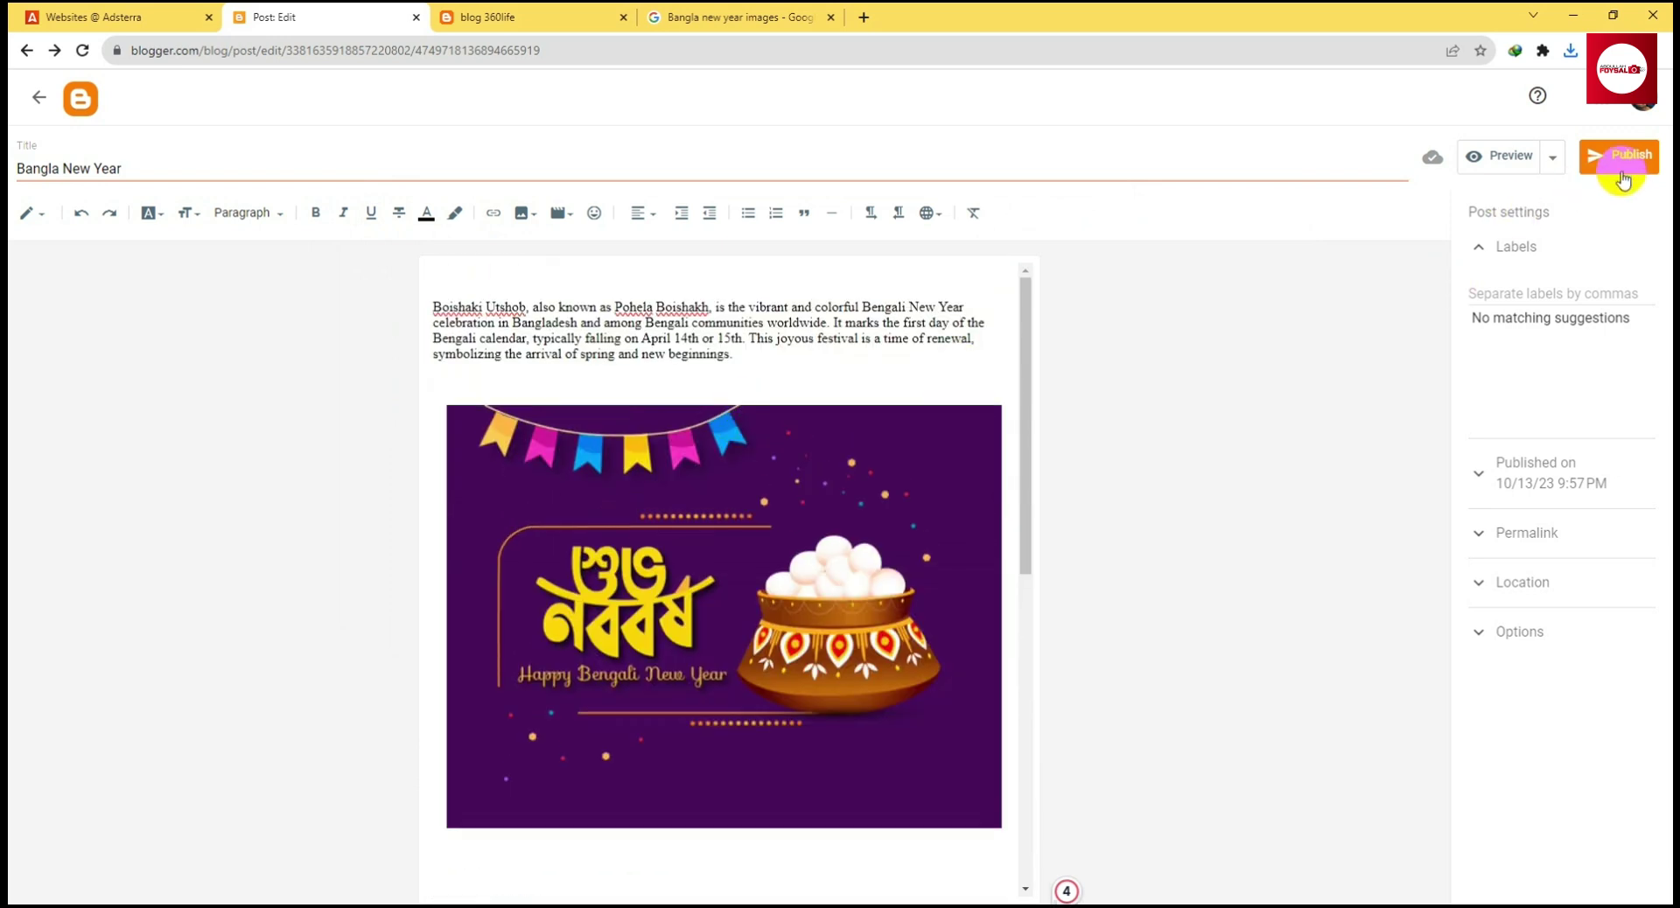
left_click(1512, 156)
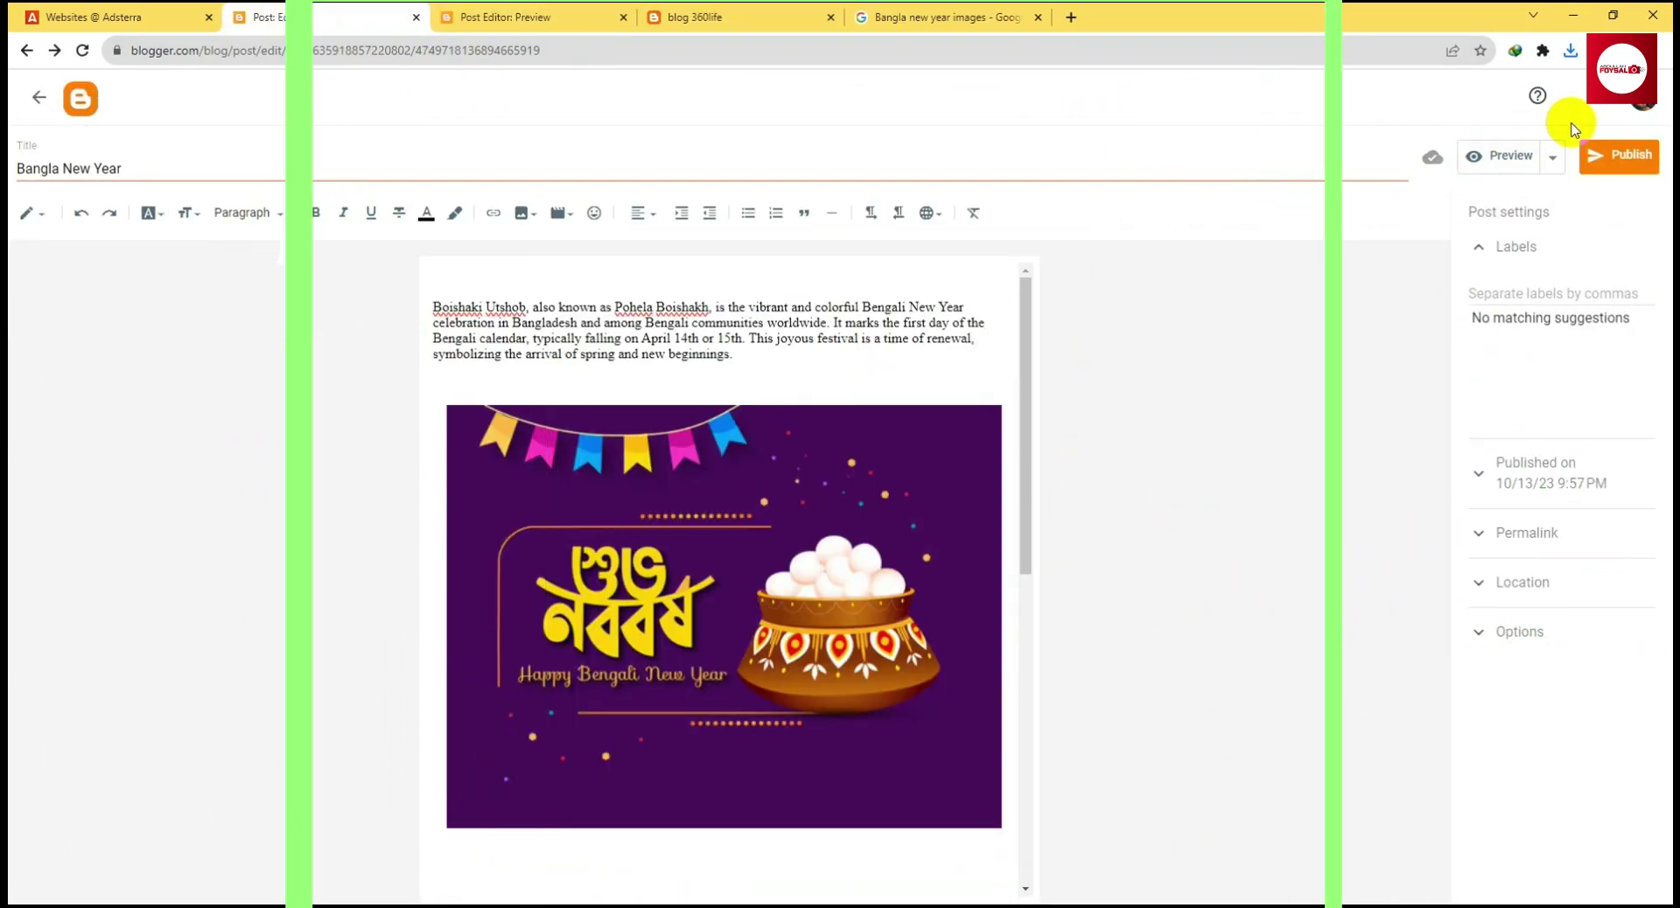
left_click(1621, 180)
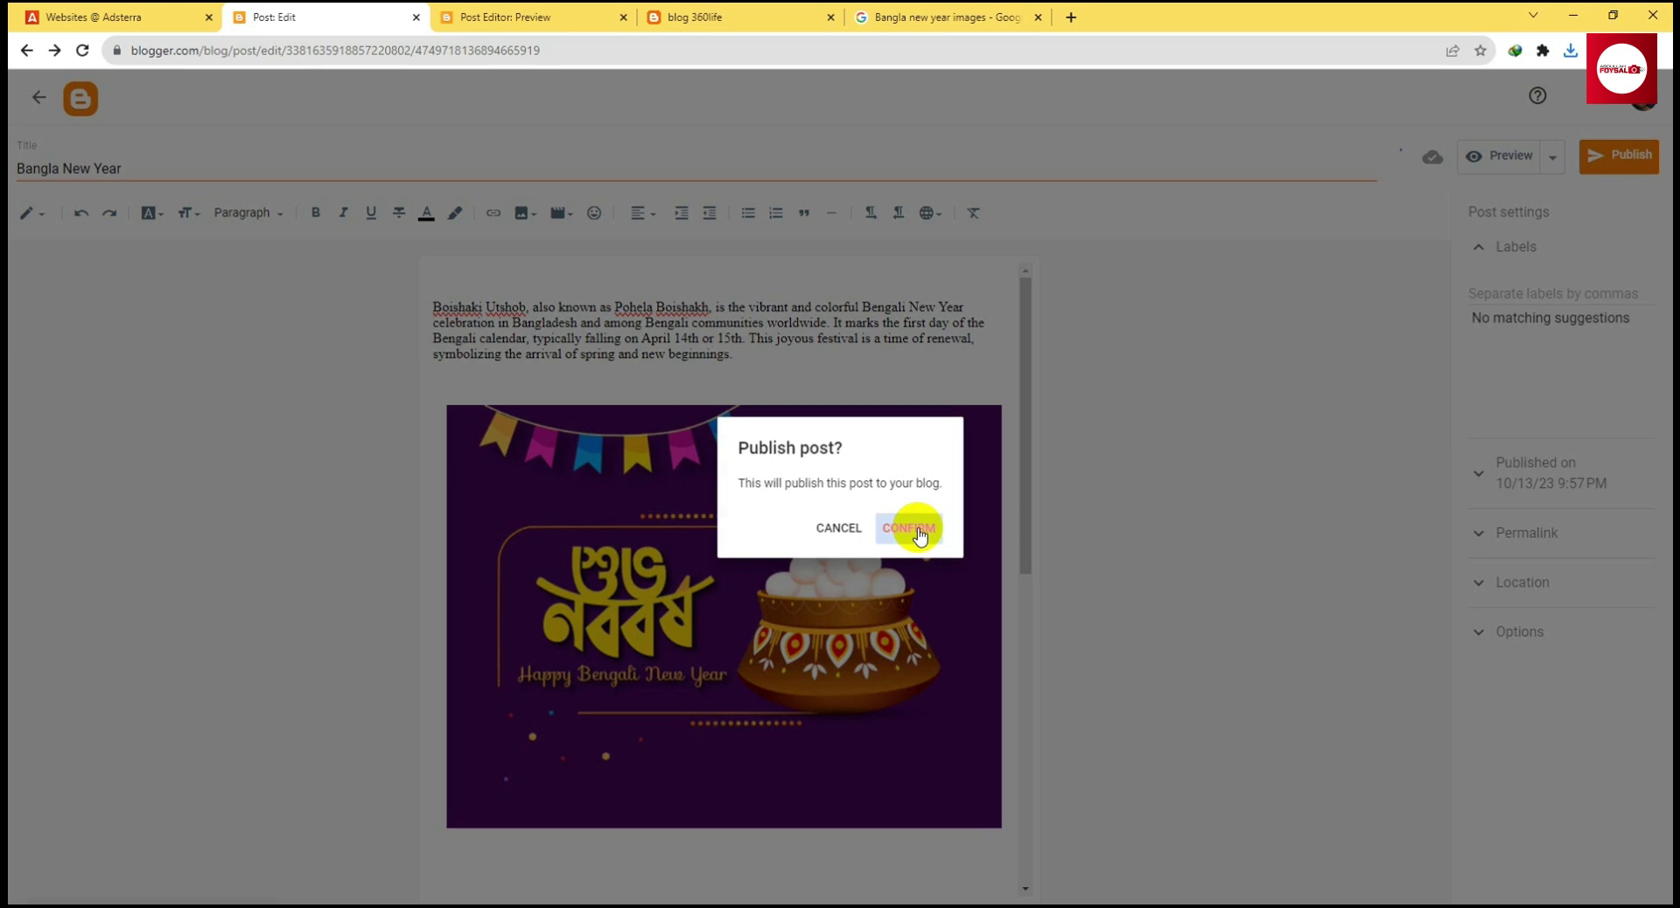
left_click(918, 528)
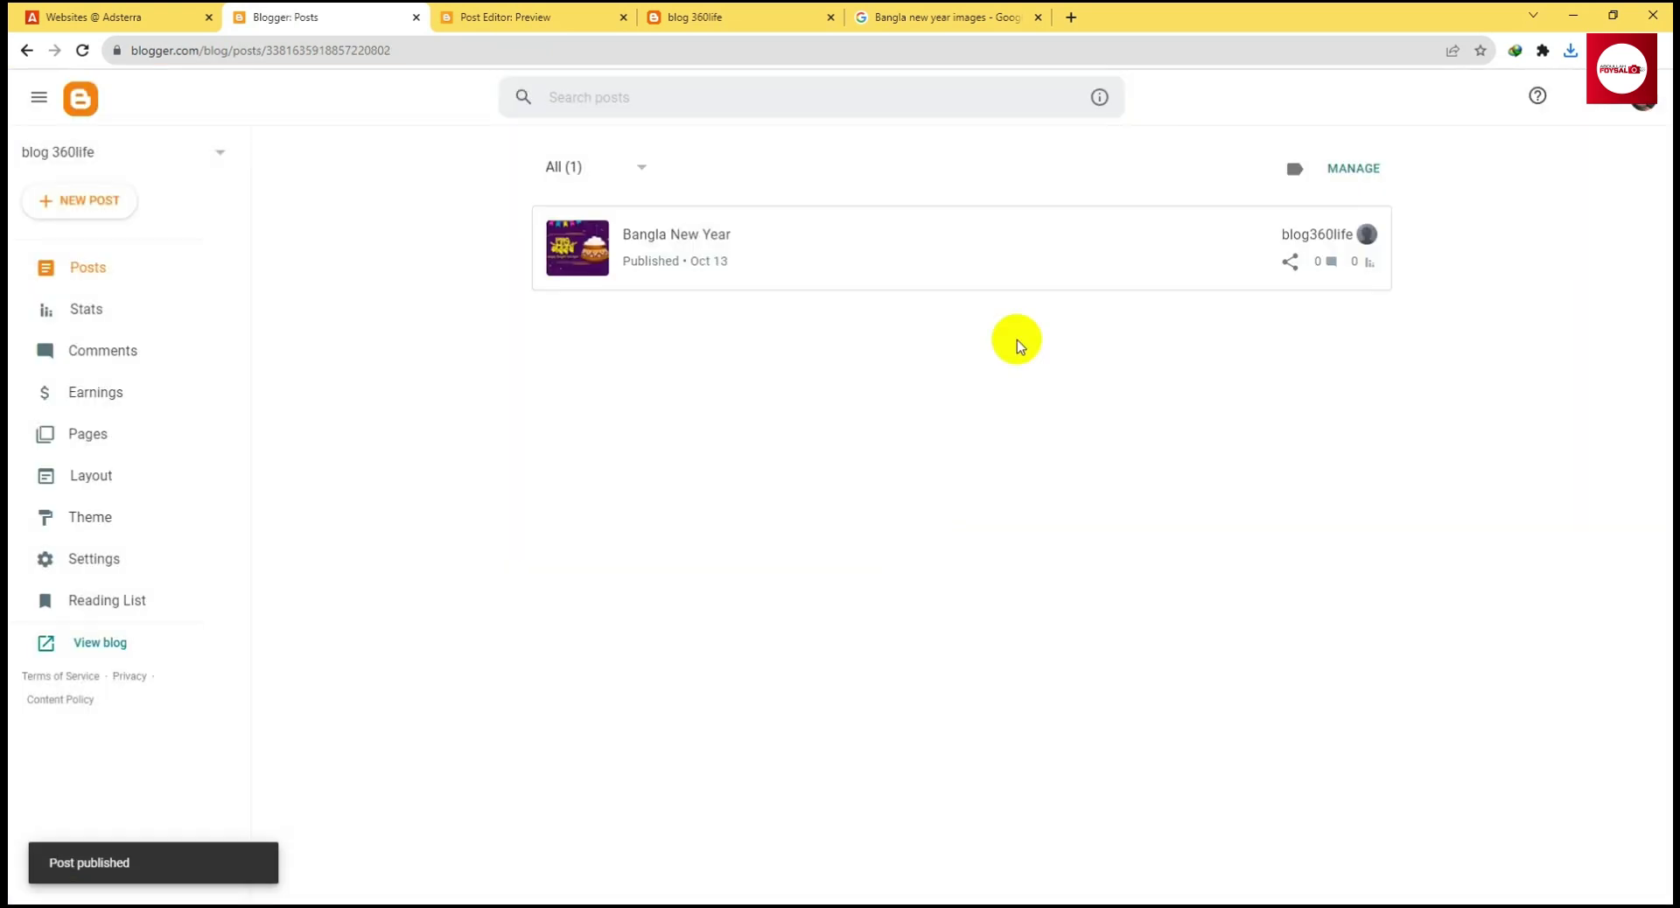
mouse_move(1219, 243)
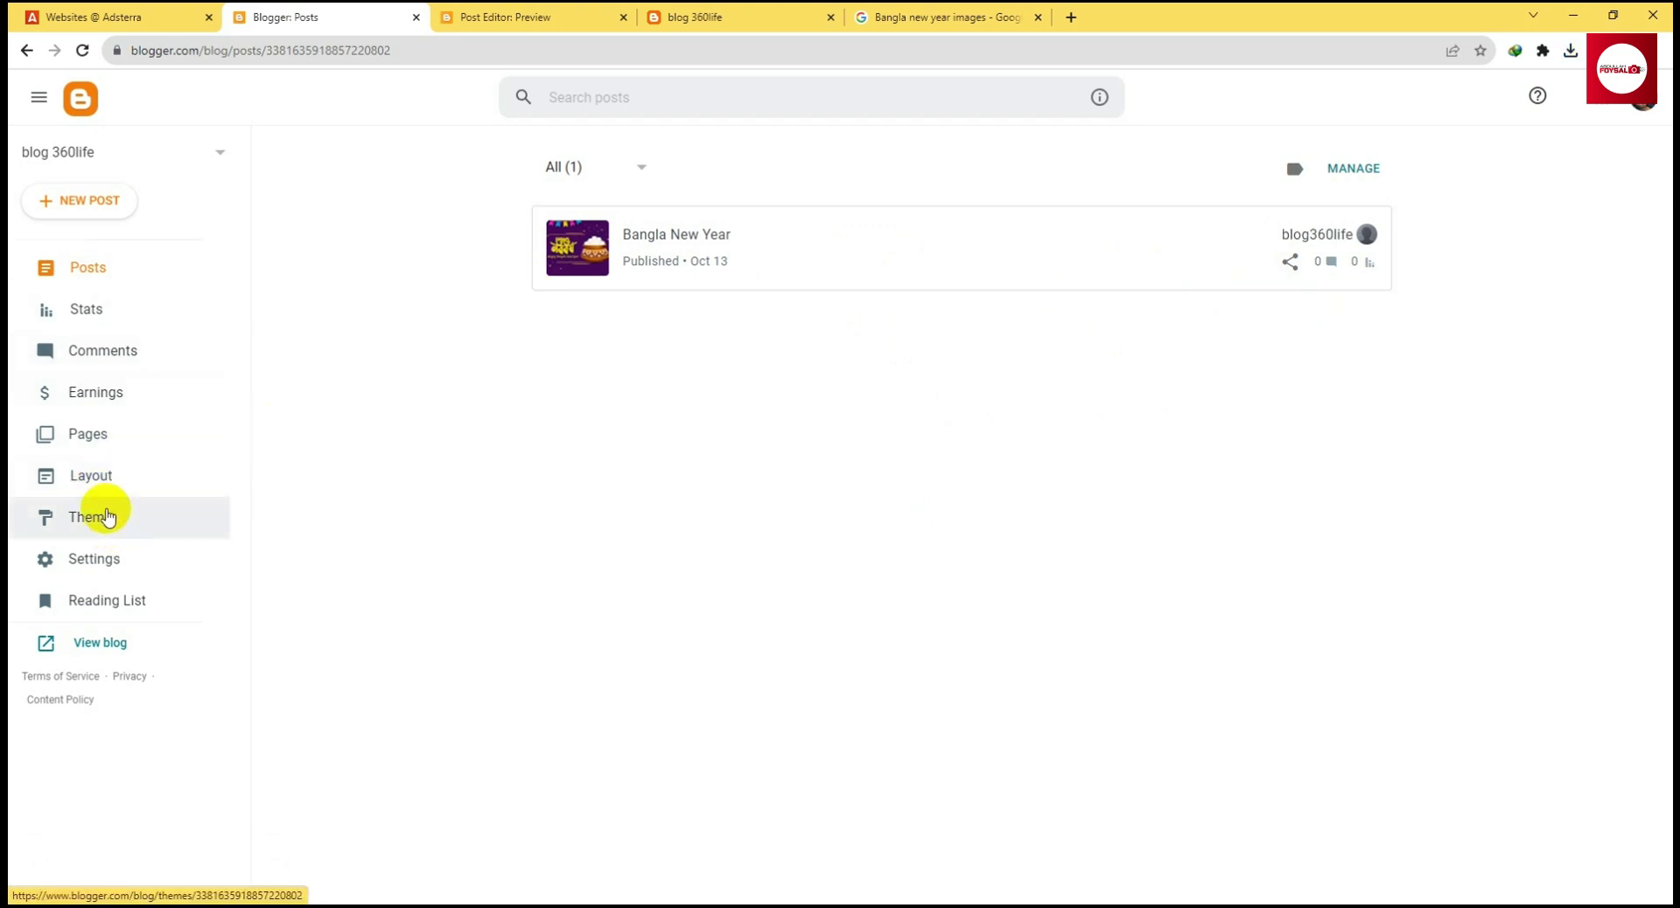
left_click(92, 475)
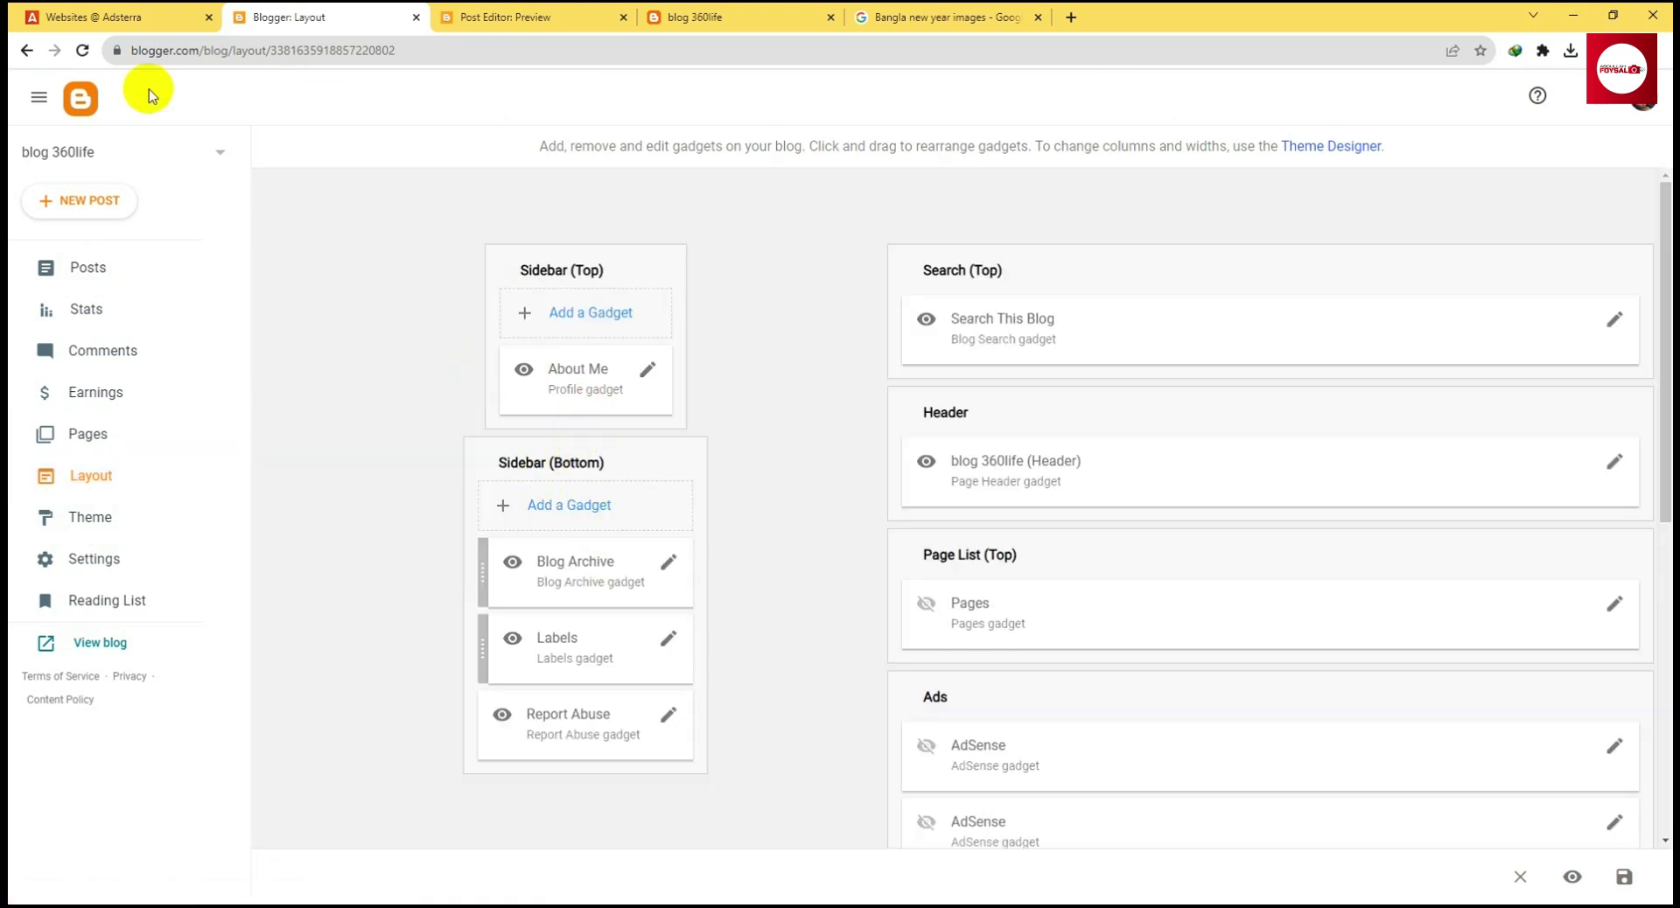
Switch to Adsterra, request a Popunder ad unit for blog360life.blogspot.com, and expand that site's ad unit list
left_click(42, 15)
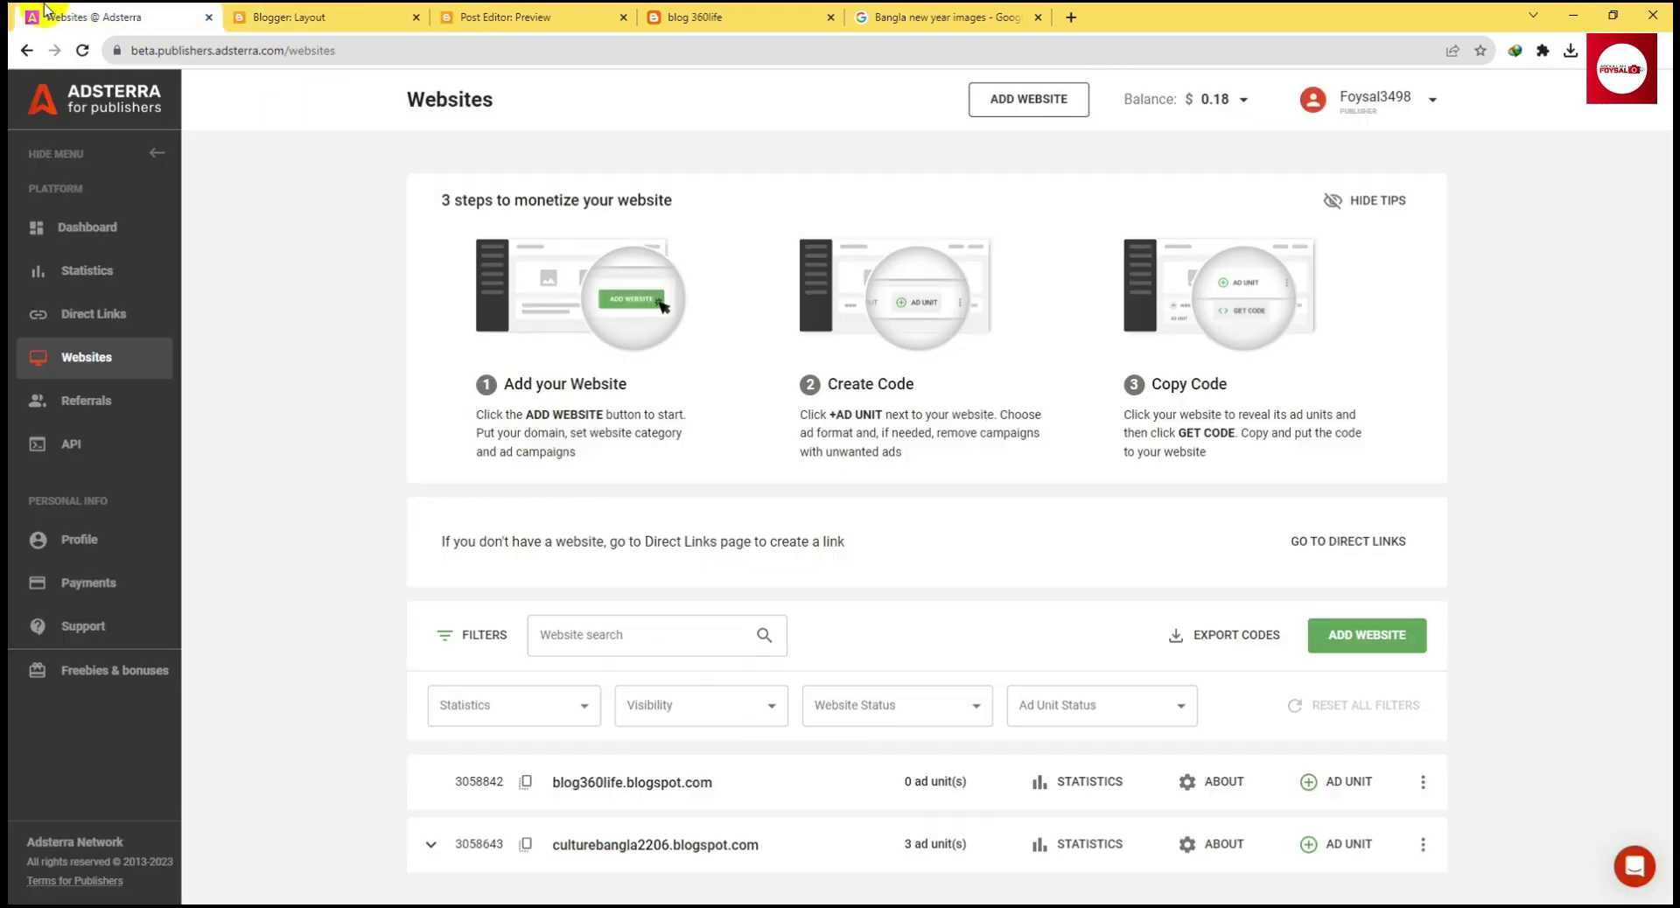
left_click(1342, 783)
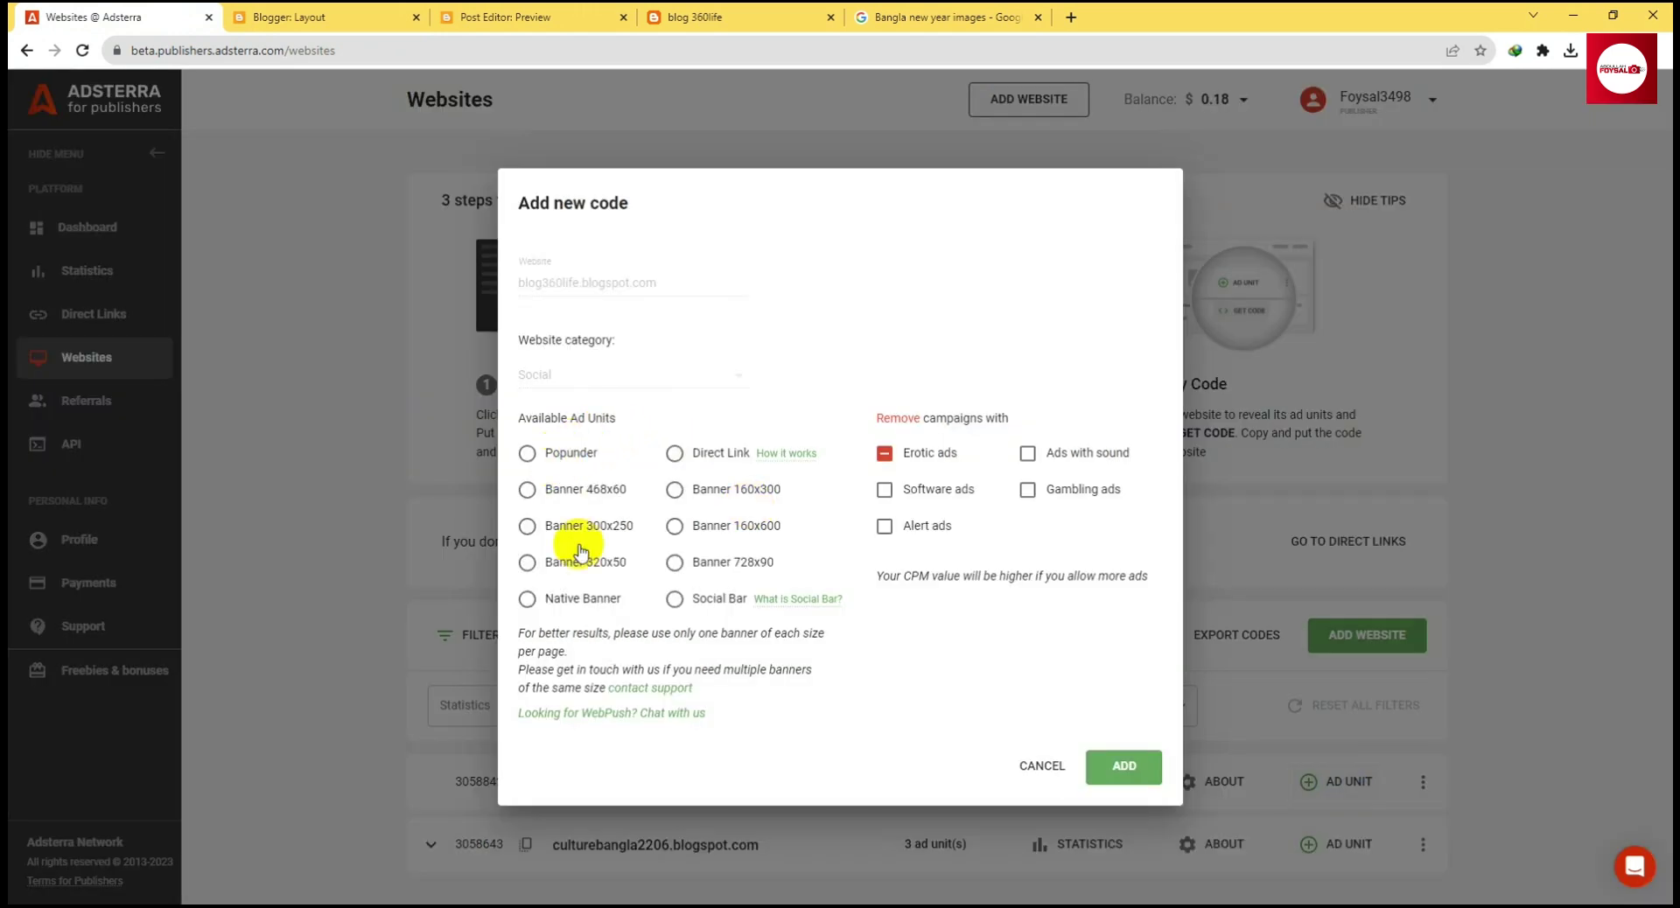
left_click(526, 455)
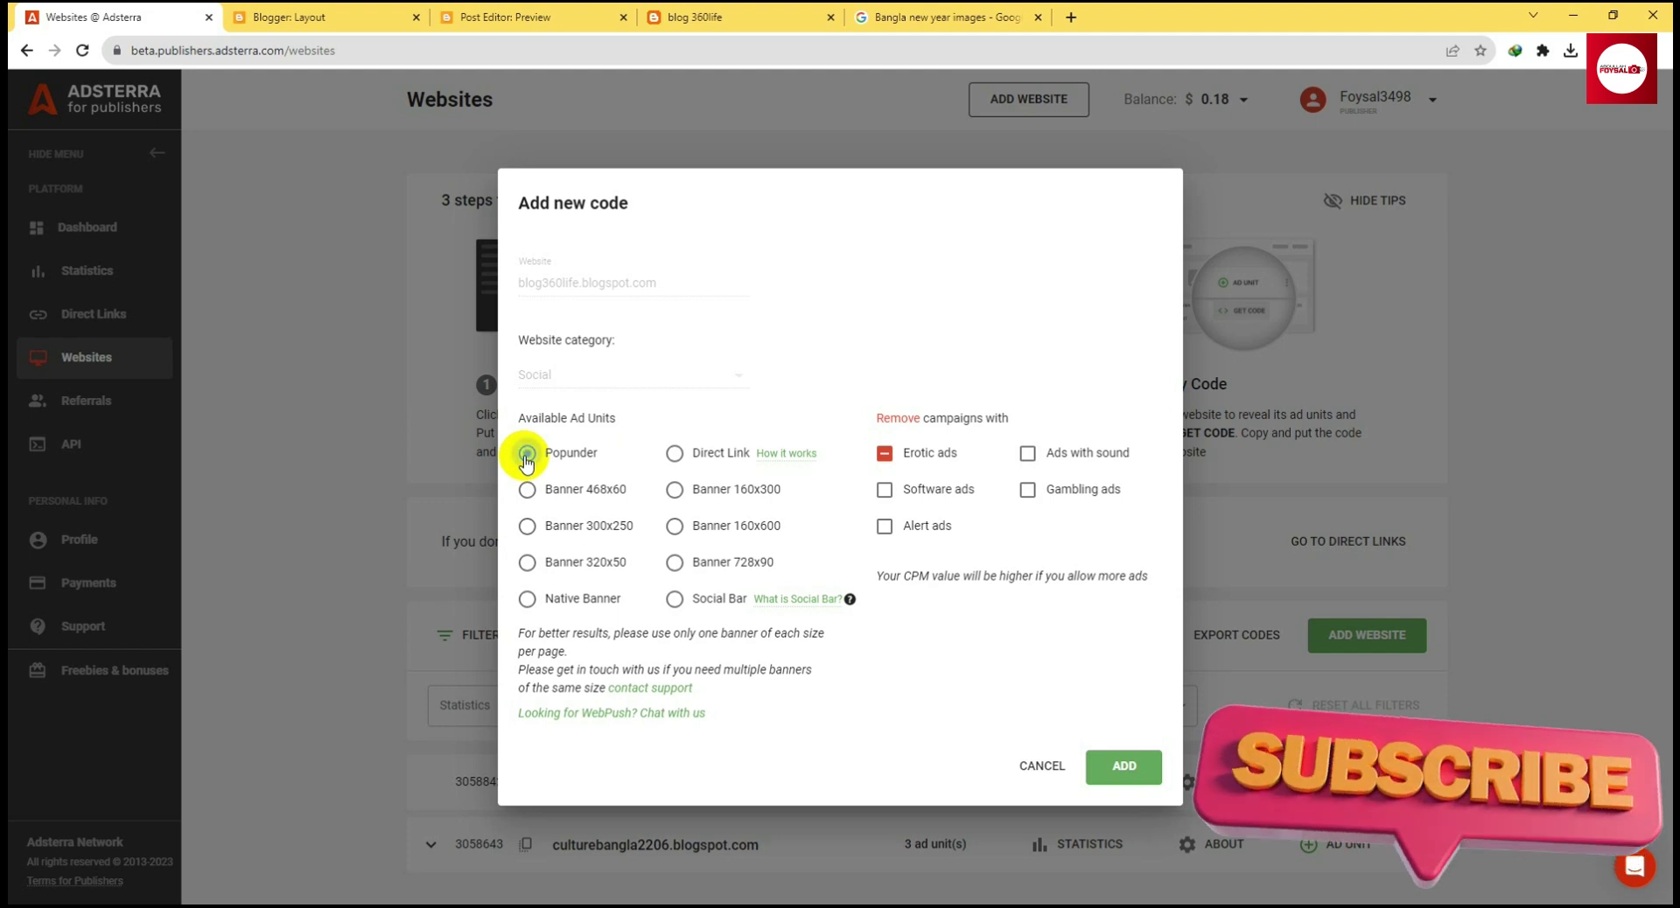
left_click(1124, 769)
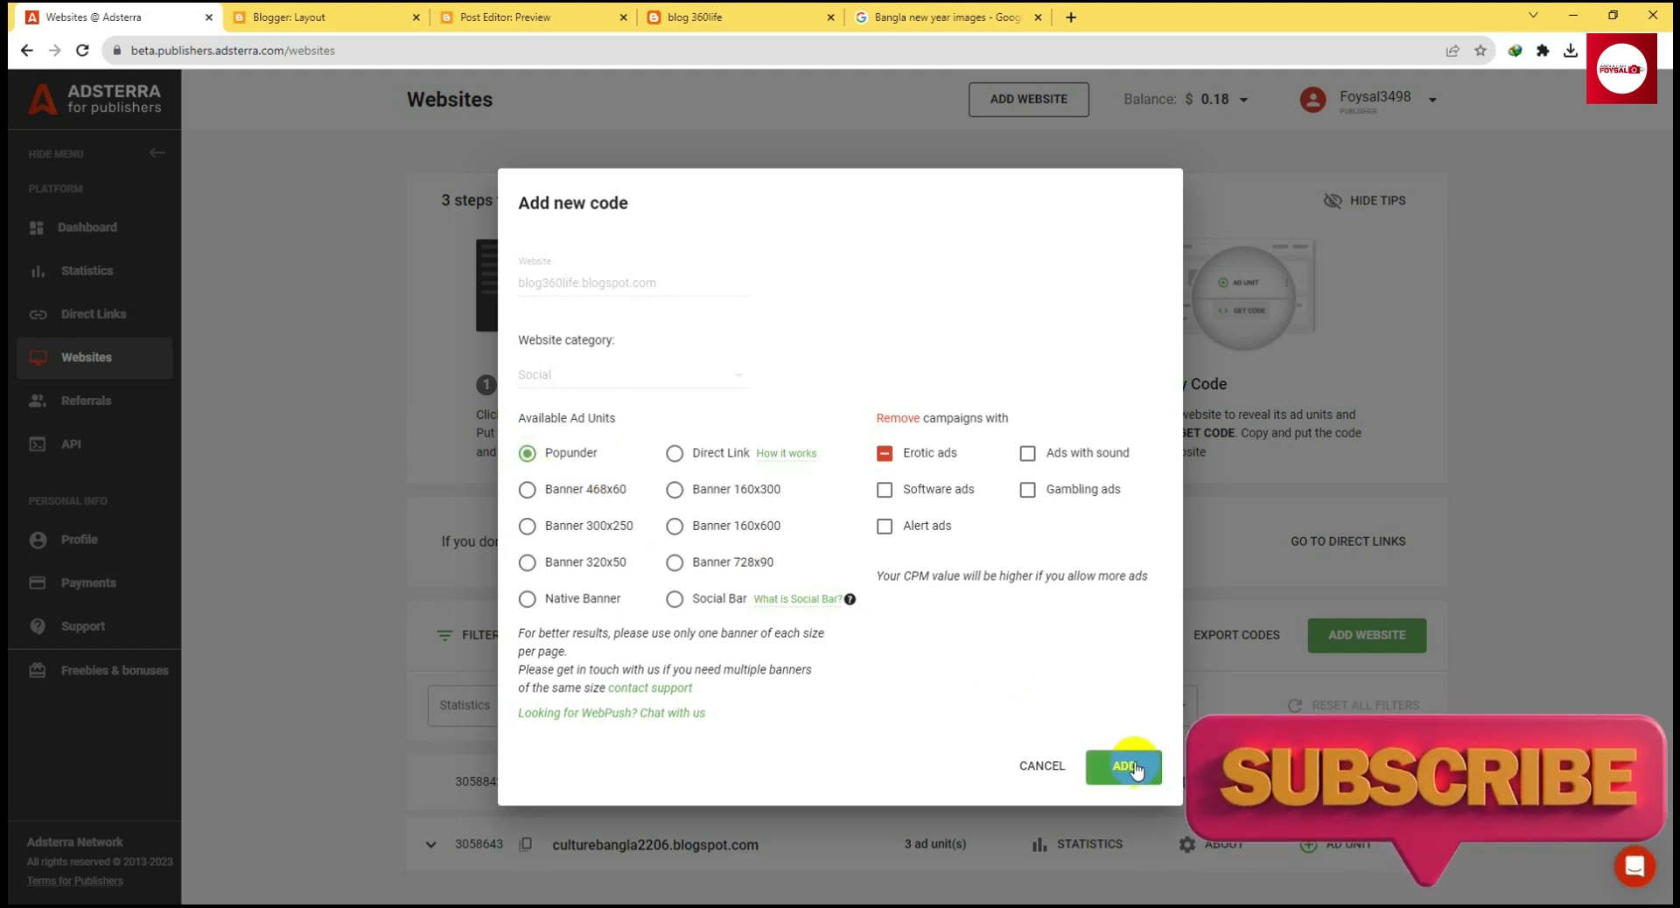
left_click(1134, 768)
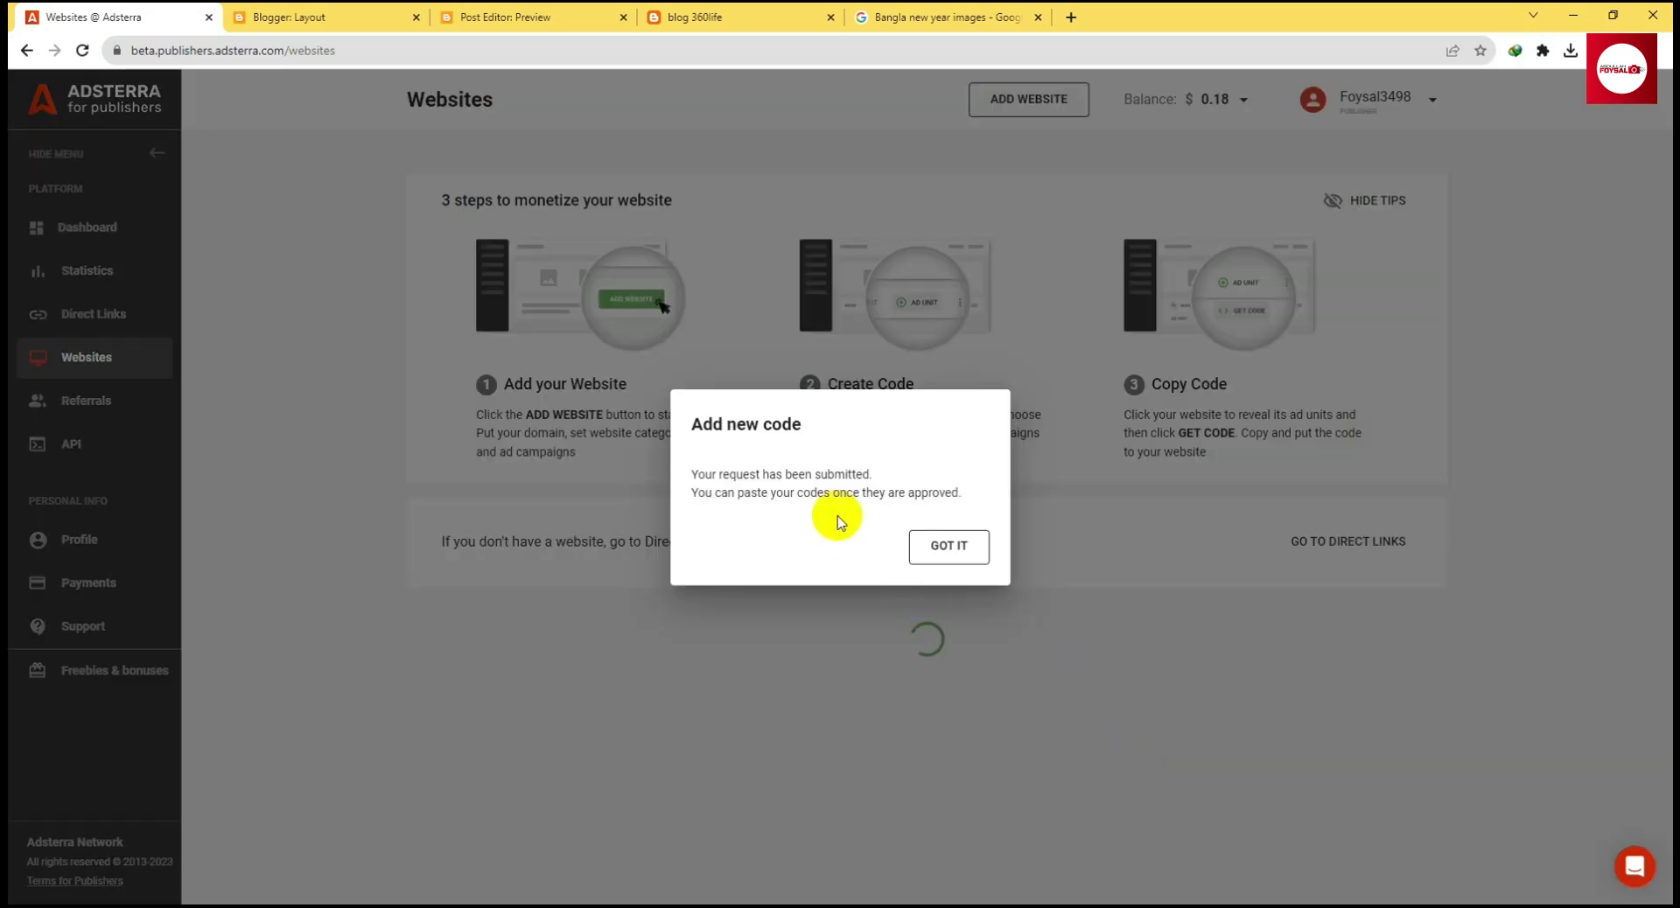
left_click(934, 564)
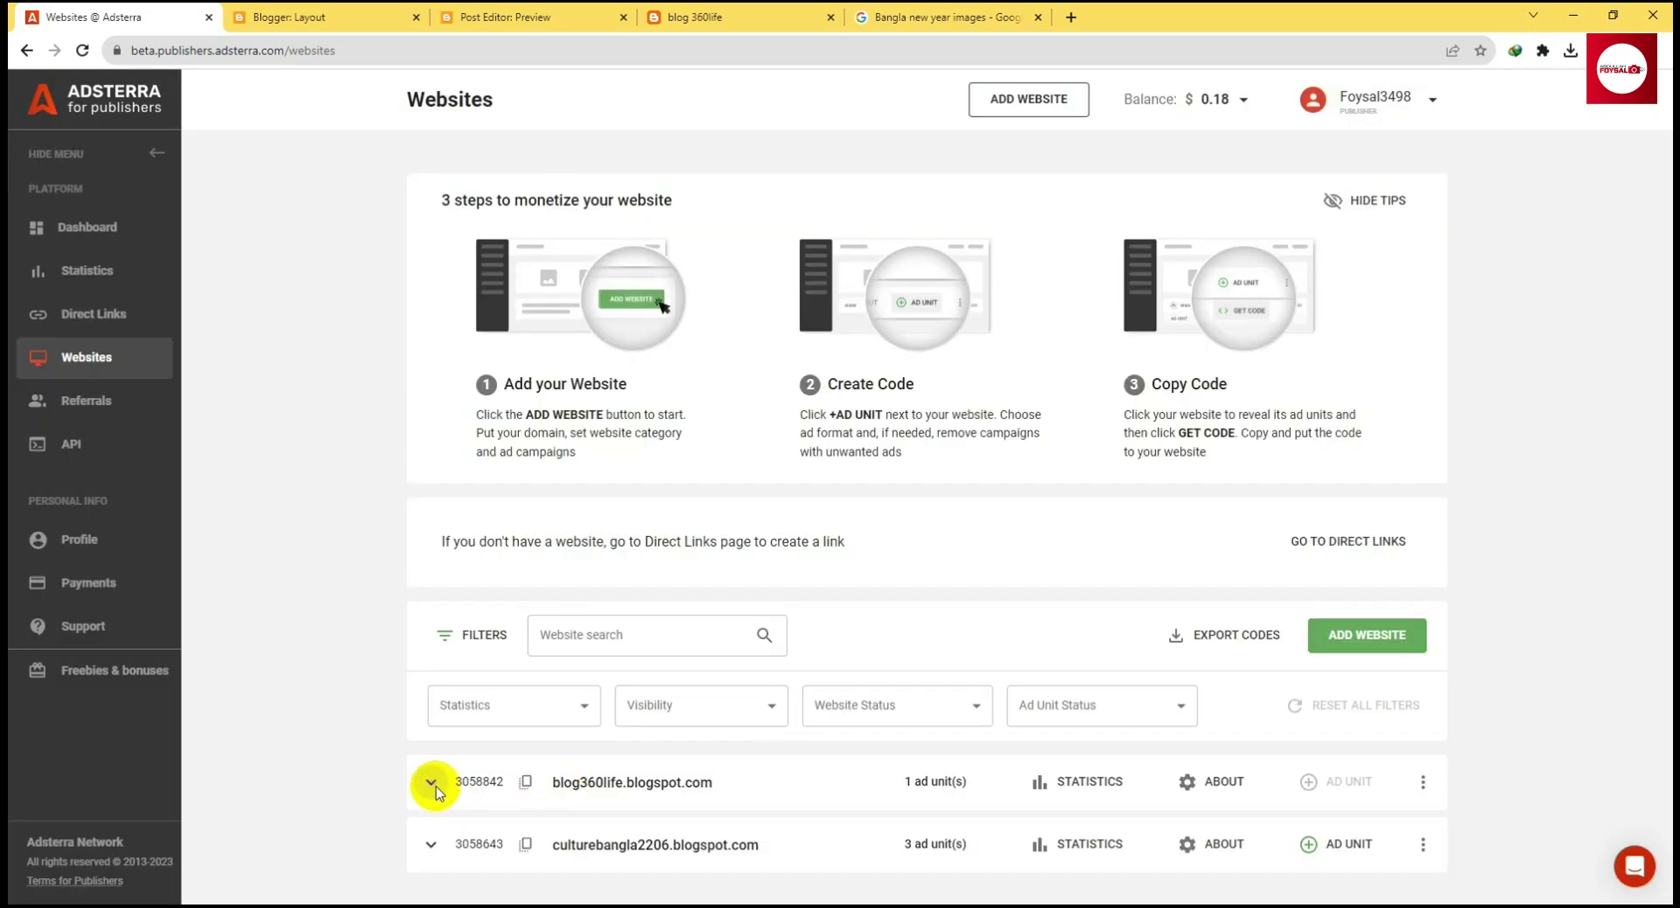
left_click(431, 781)
scroll(694, 818, "down", 1)
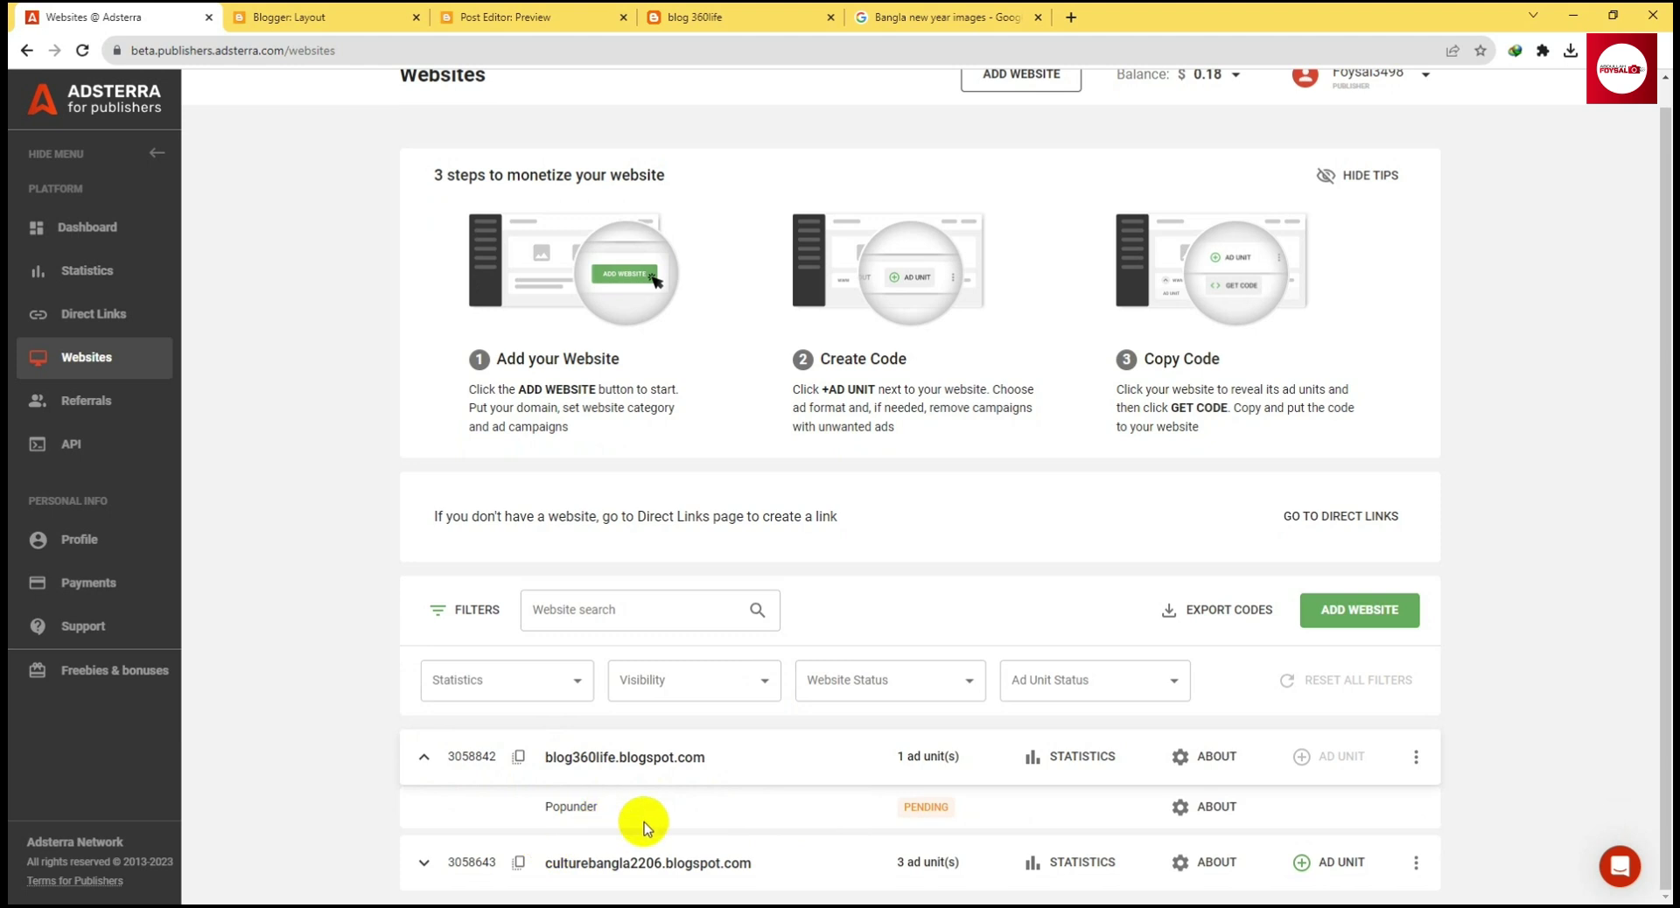
left_click(64, 120)
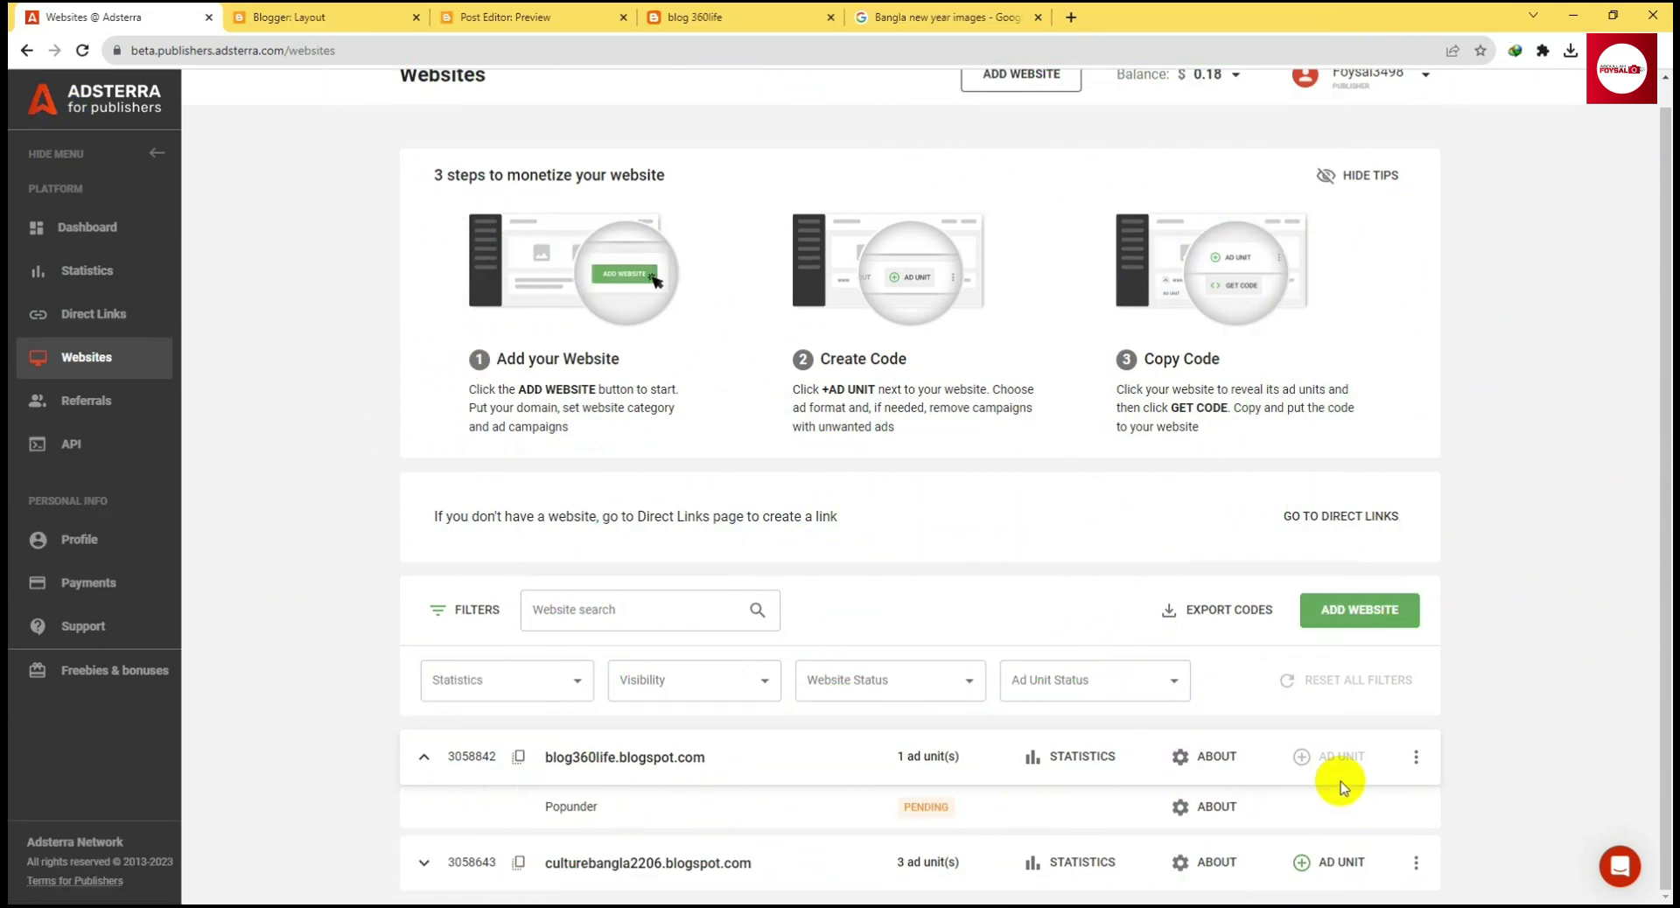
Return to the Blogger layout and start a new HTML/JavaScript gadget in the Sidebar (Top) section
left_click(335, 13)
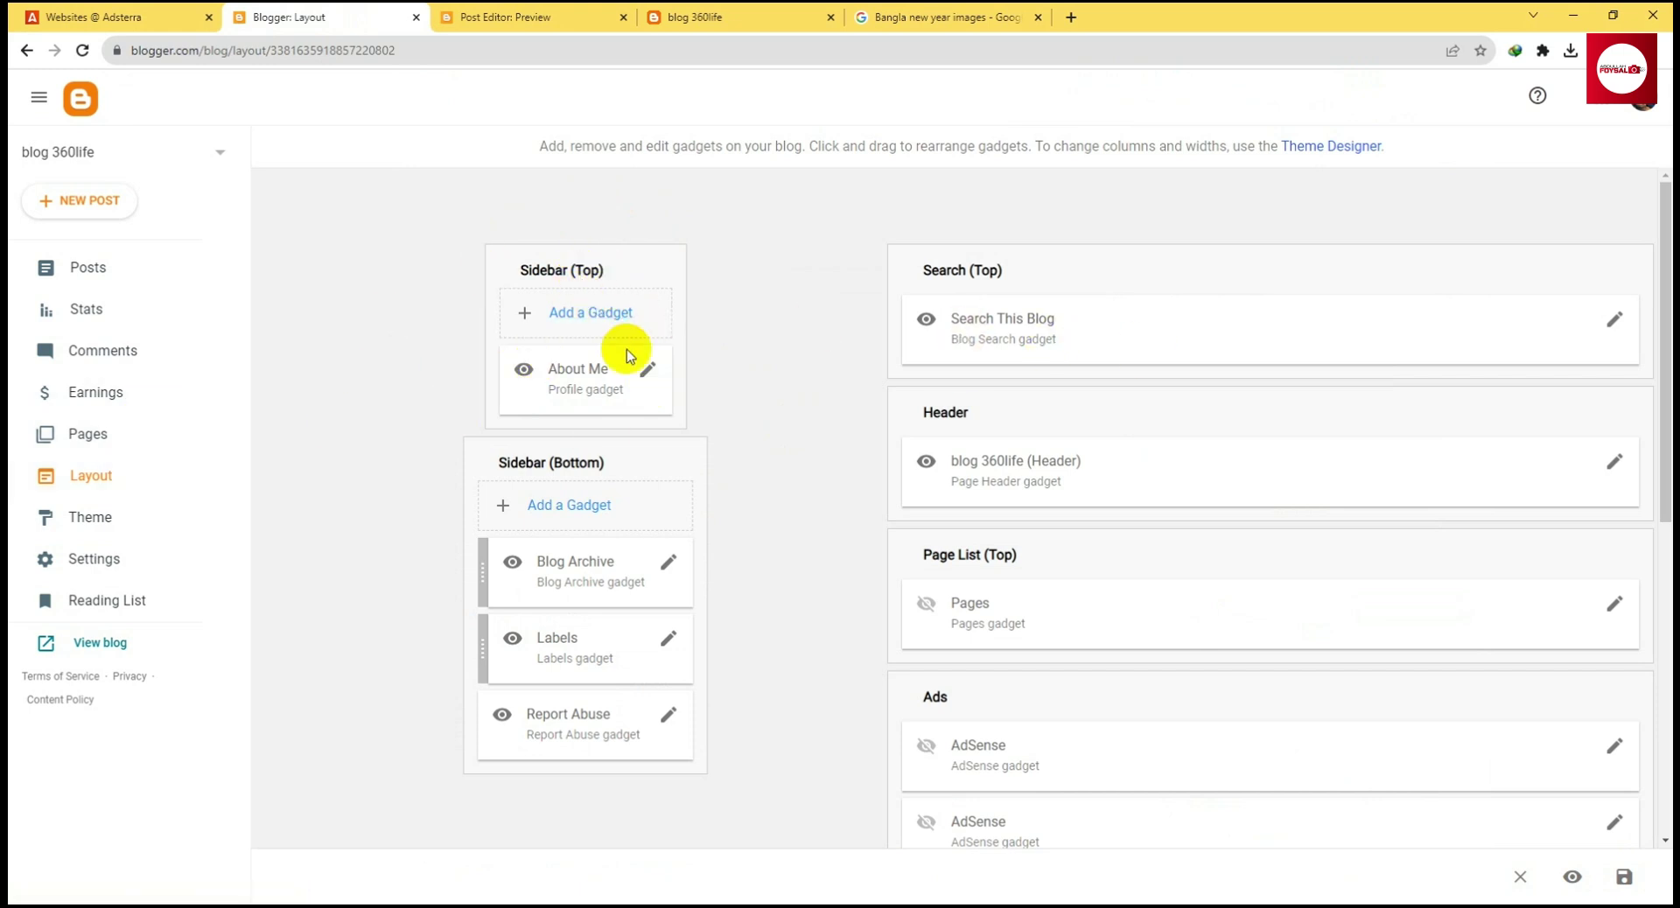
left_click(593, 317)
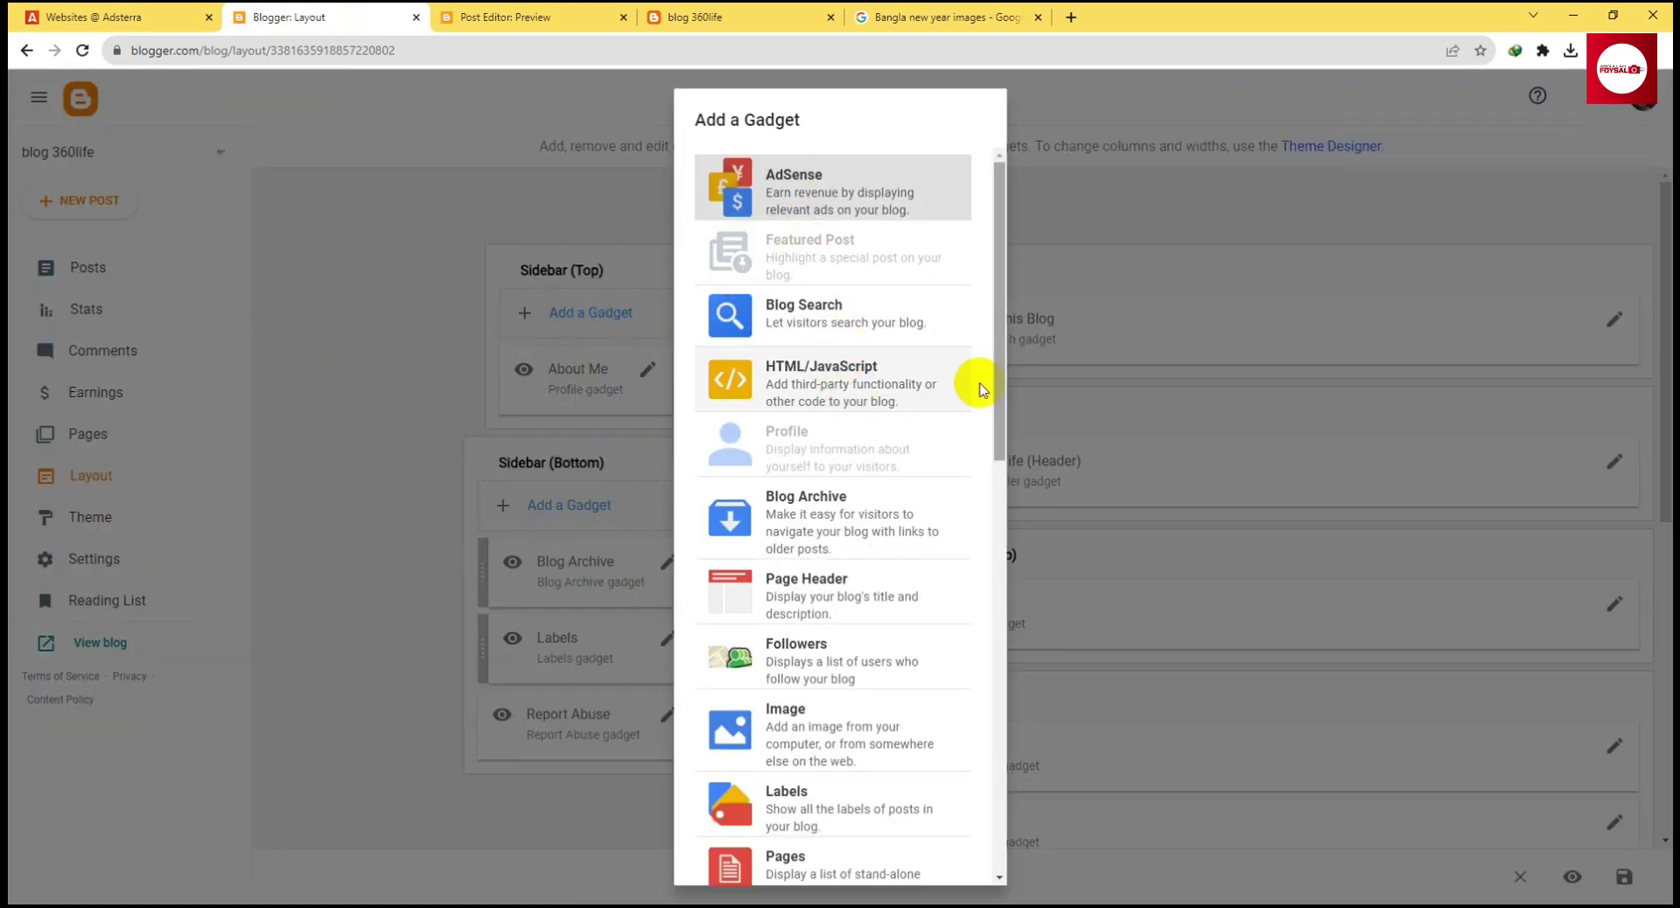
left_click(915, 403)
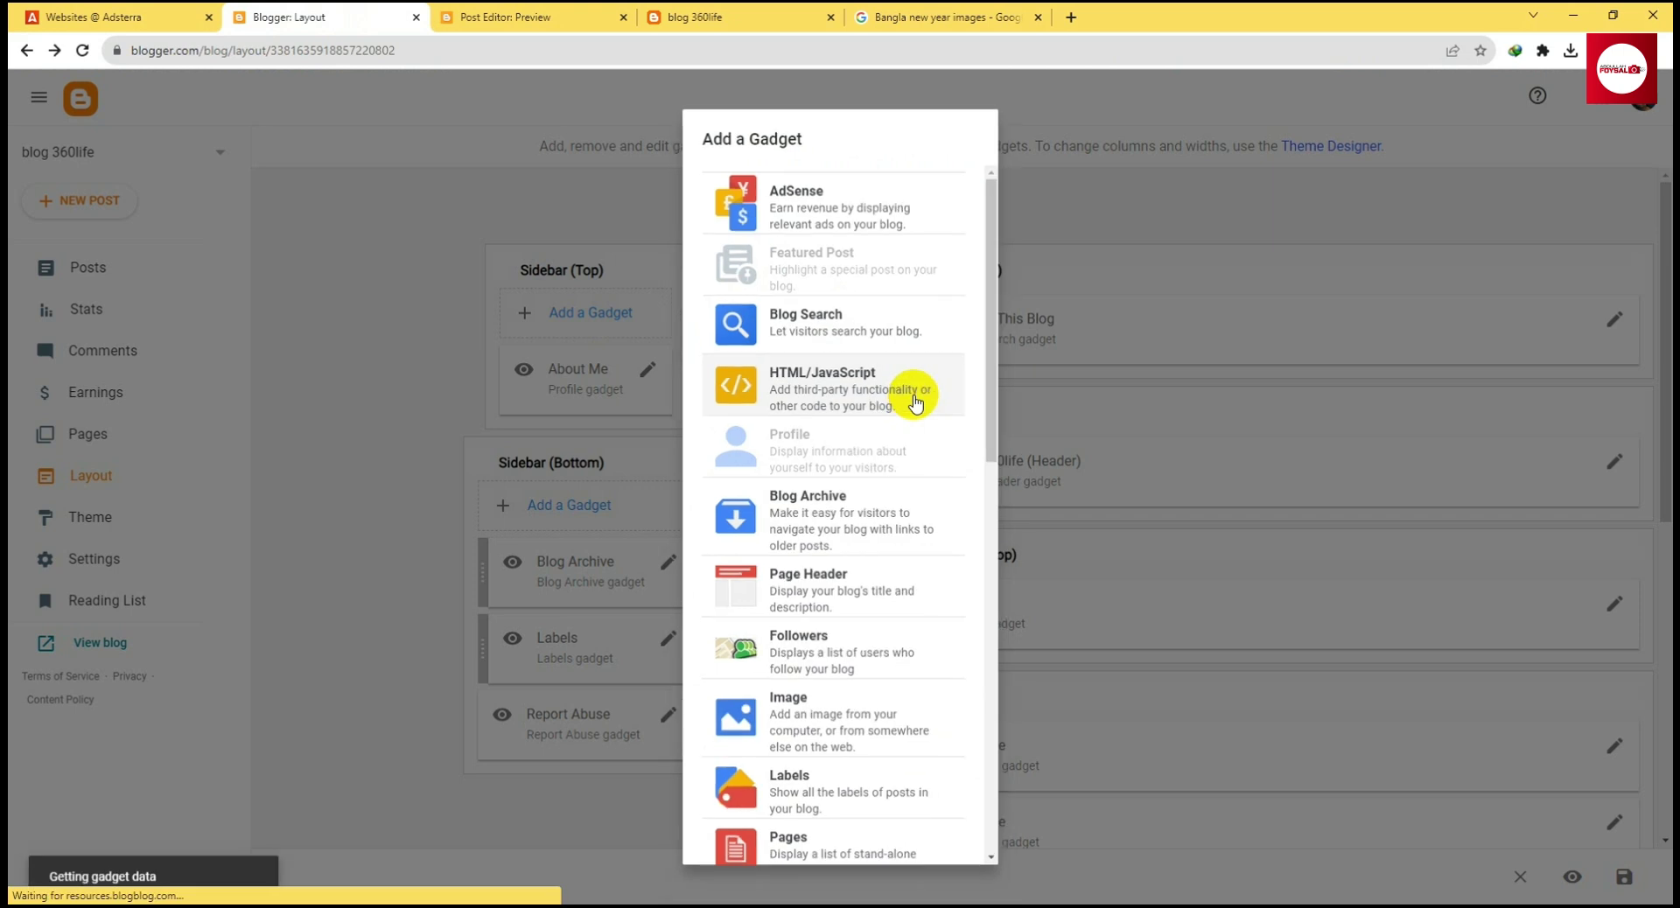
left_click(743, 544)
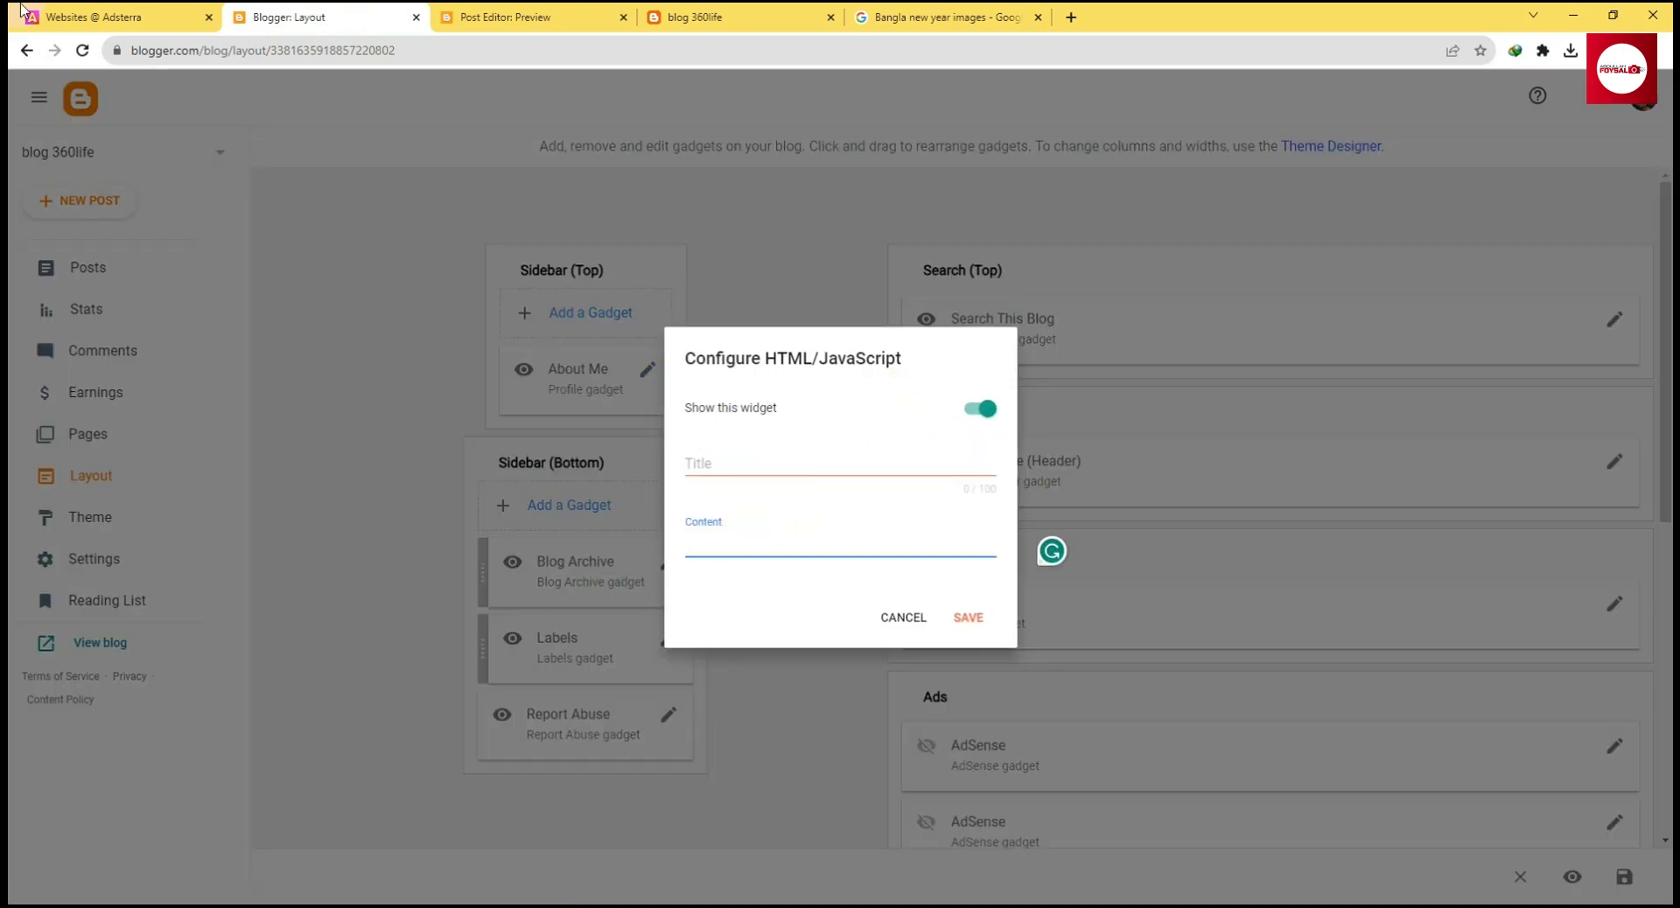
Reload the Adsterra websites list and copy the Popunder code for blog360life.blogspot.com
key("ctrl+shift+Tab")
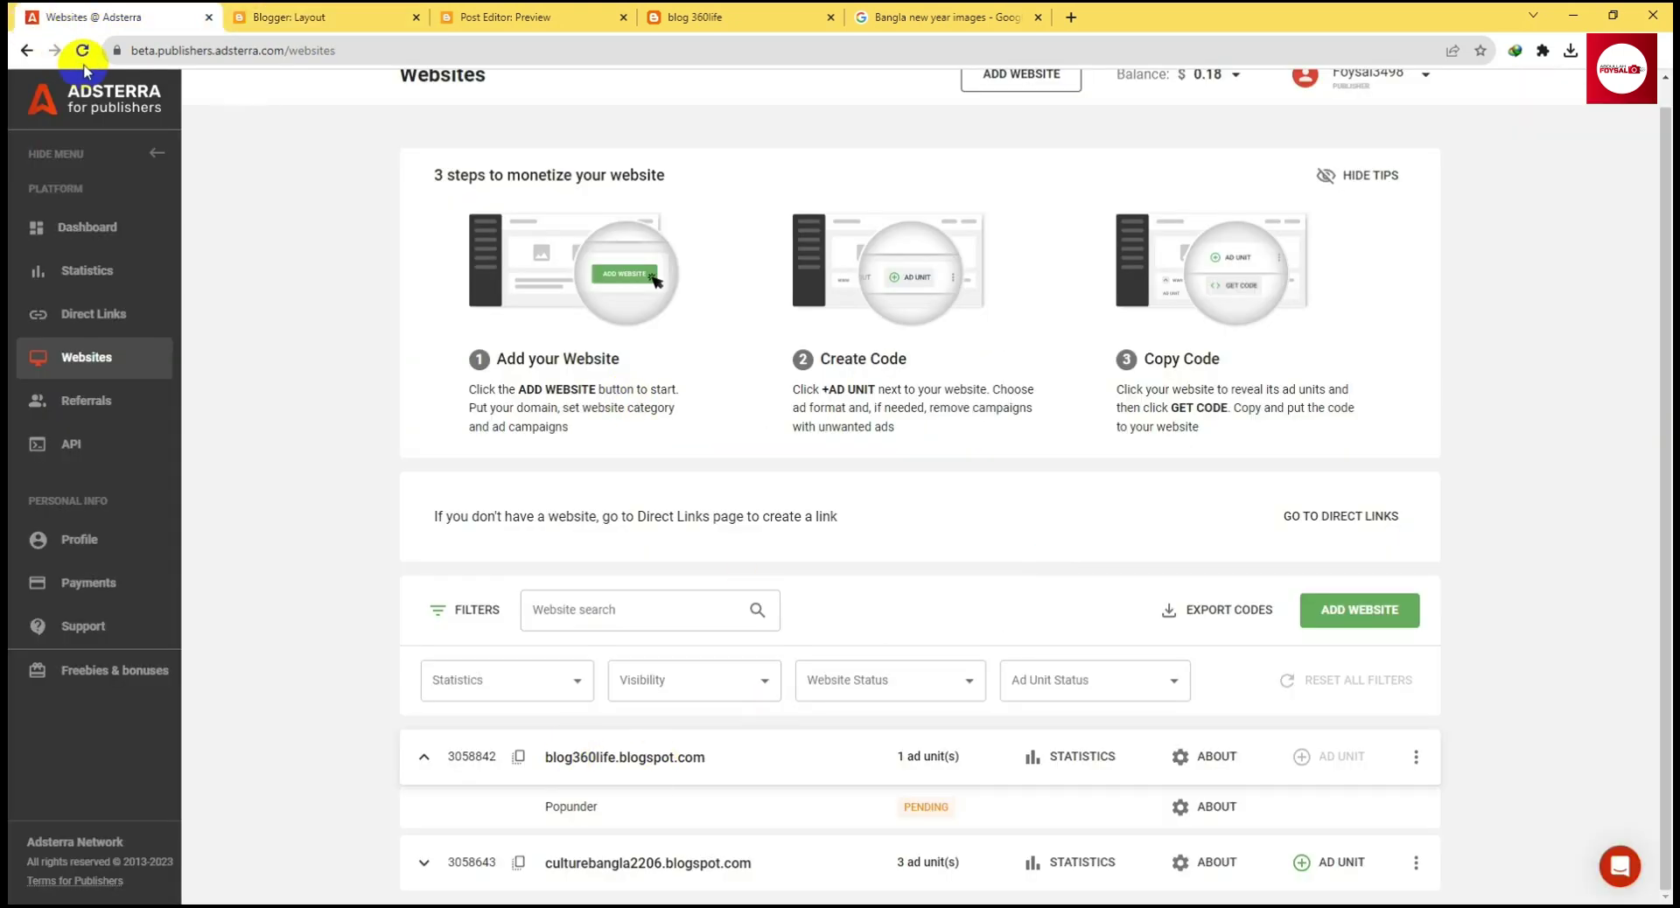
left_click(81, 52)
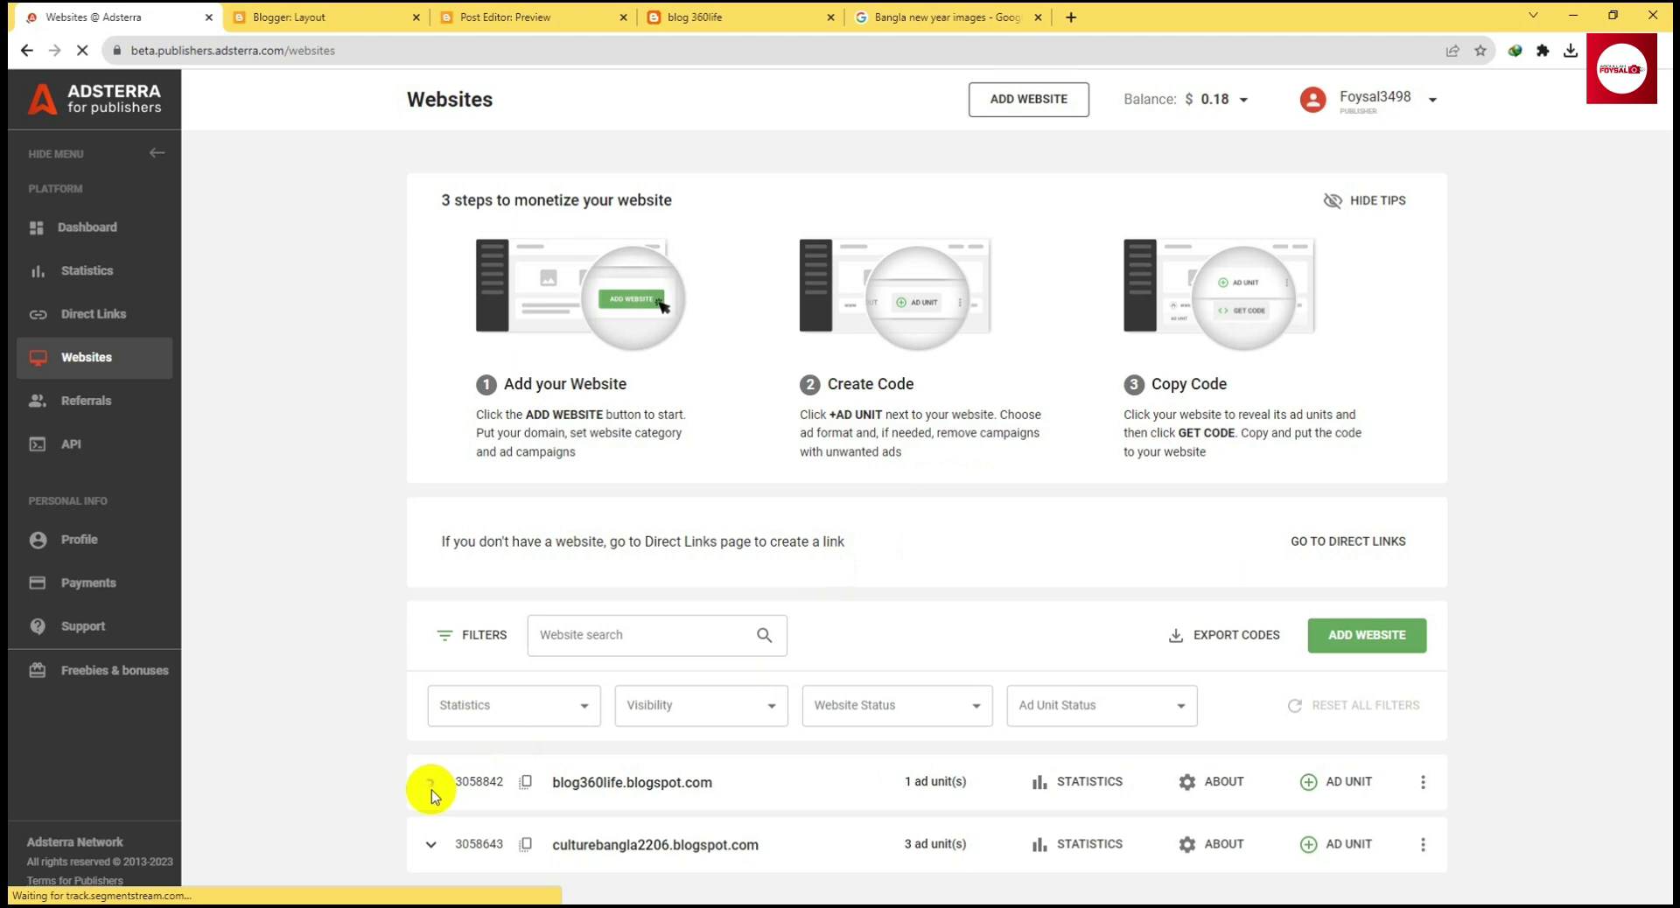
left_click(431, 792)
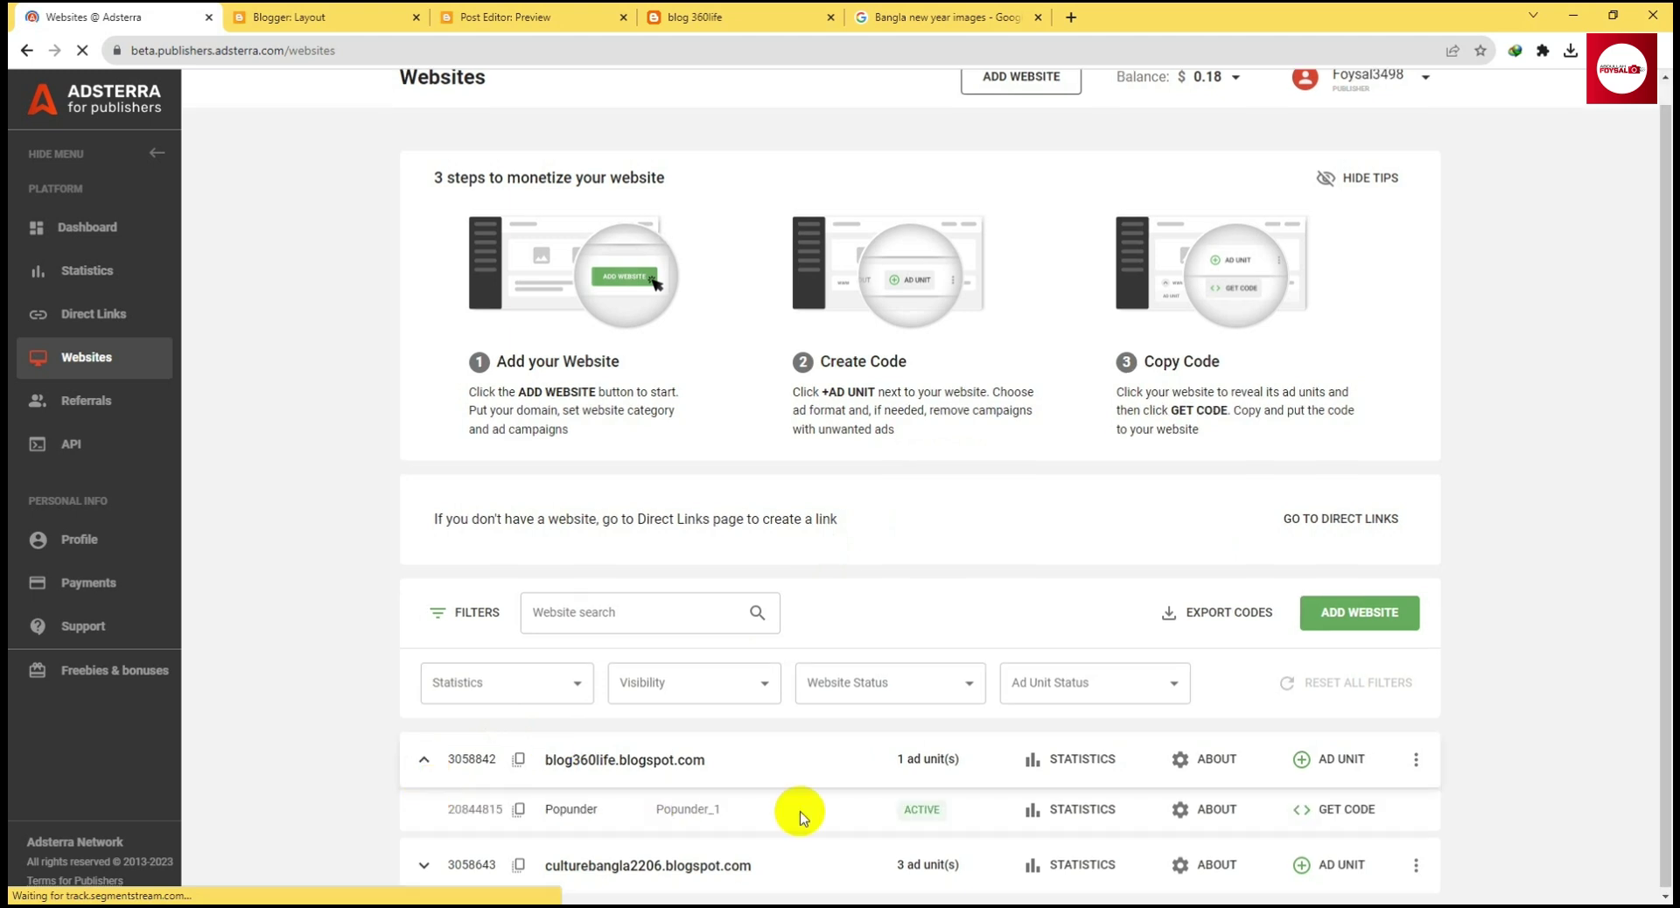
left_click(1307, 808)
scroll(832, 525, "down", 5)
scroll(856, 562, "down", 4)
scroll(856, 563, "up", 5)
left_click(985, 666)
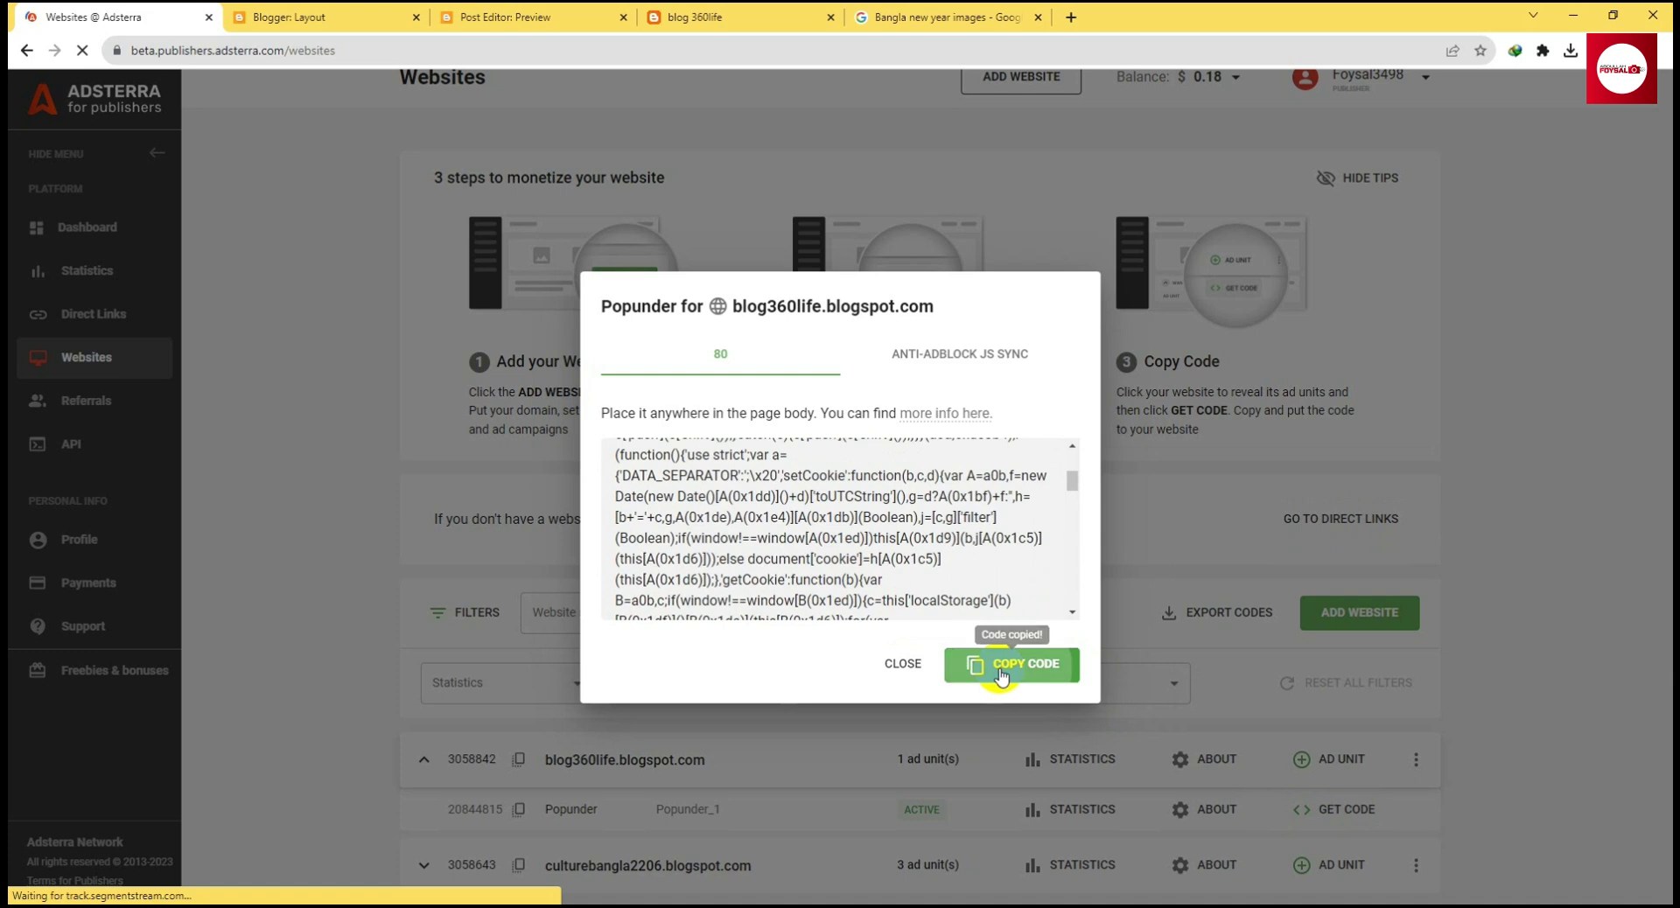
Paste the copied code into the Blogger gadget's content, title it "Popunder", and save both the gadget and the layout
left_click(287, 17)
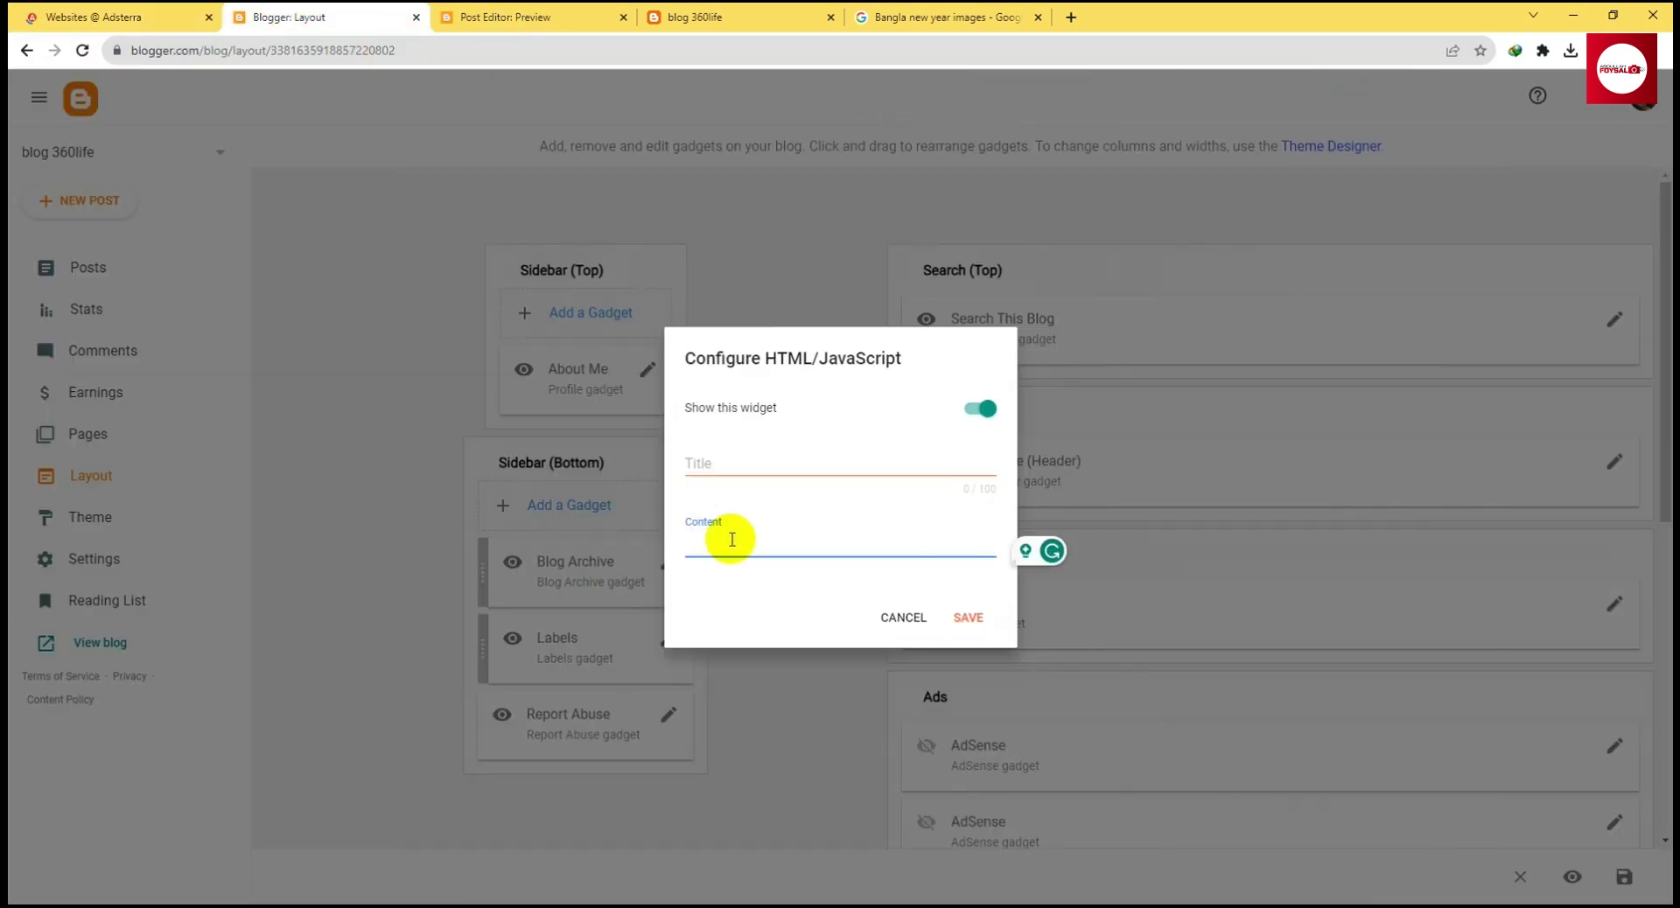
key("ctrl+v")
scroll(724, 472, "up", 10)
scroll(788, 446, "up", 5)
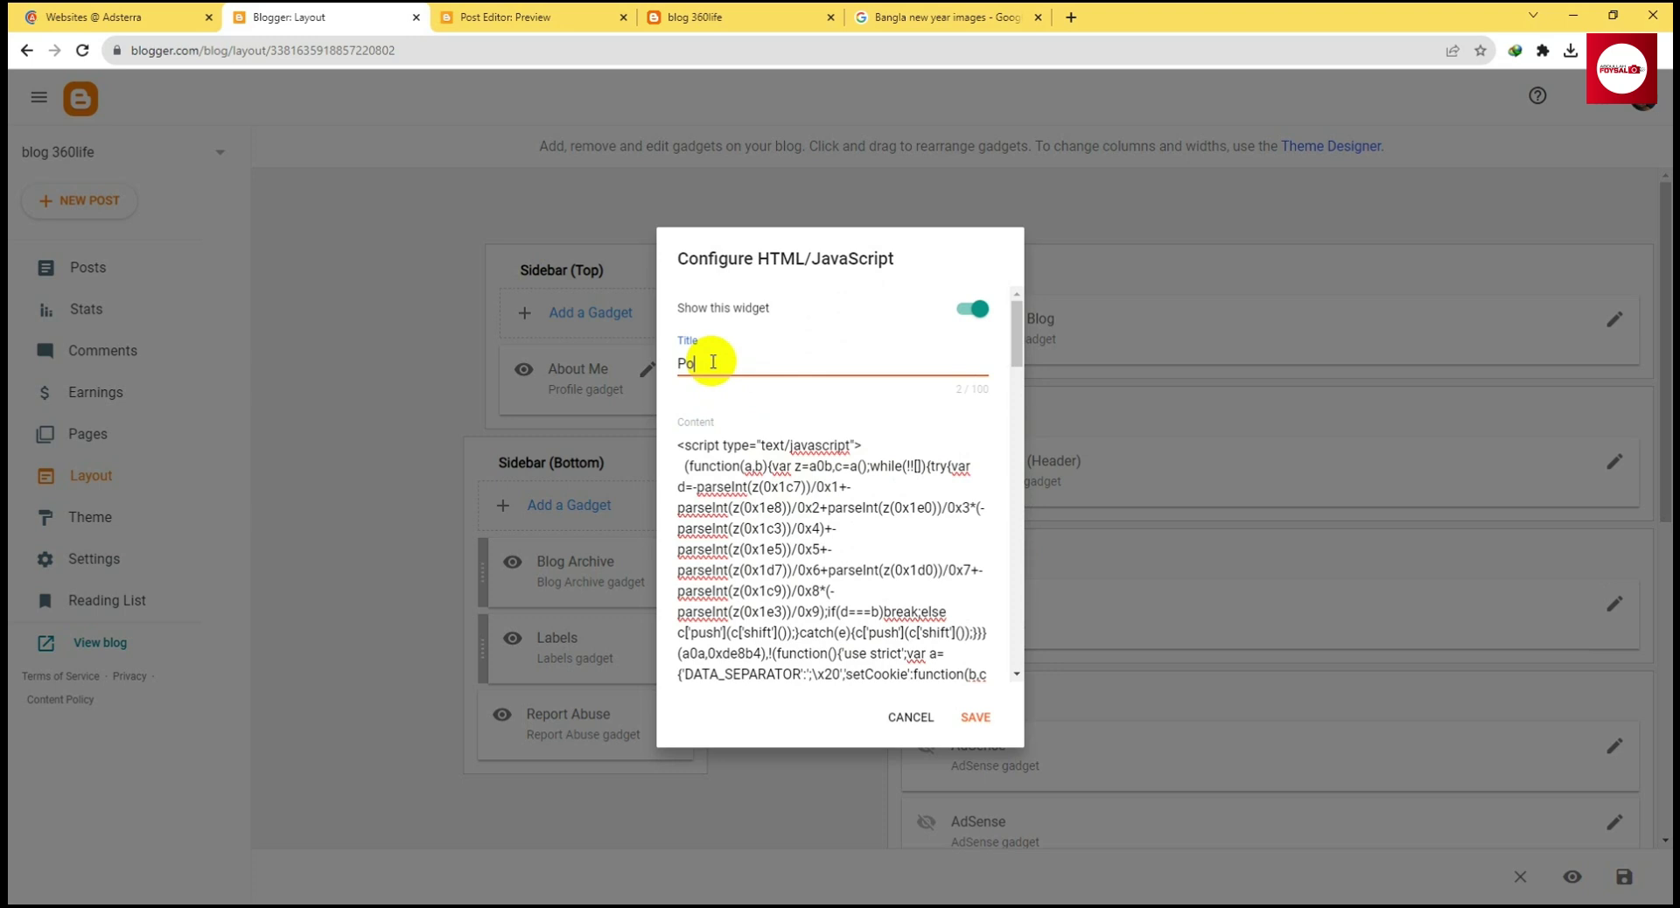
type("punder")
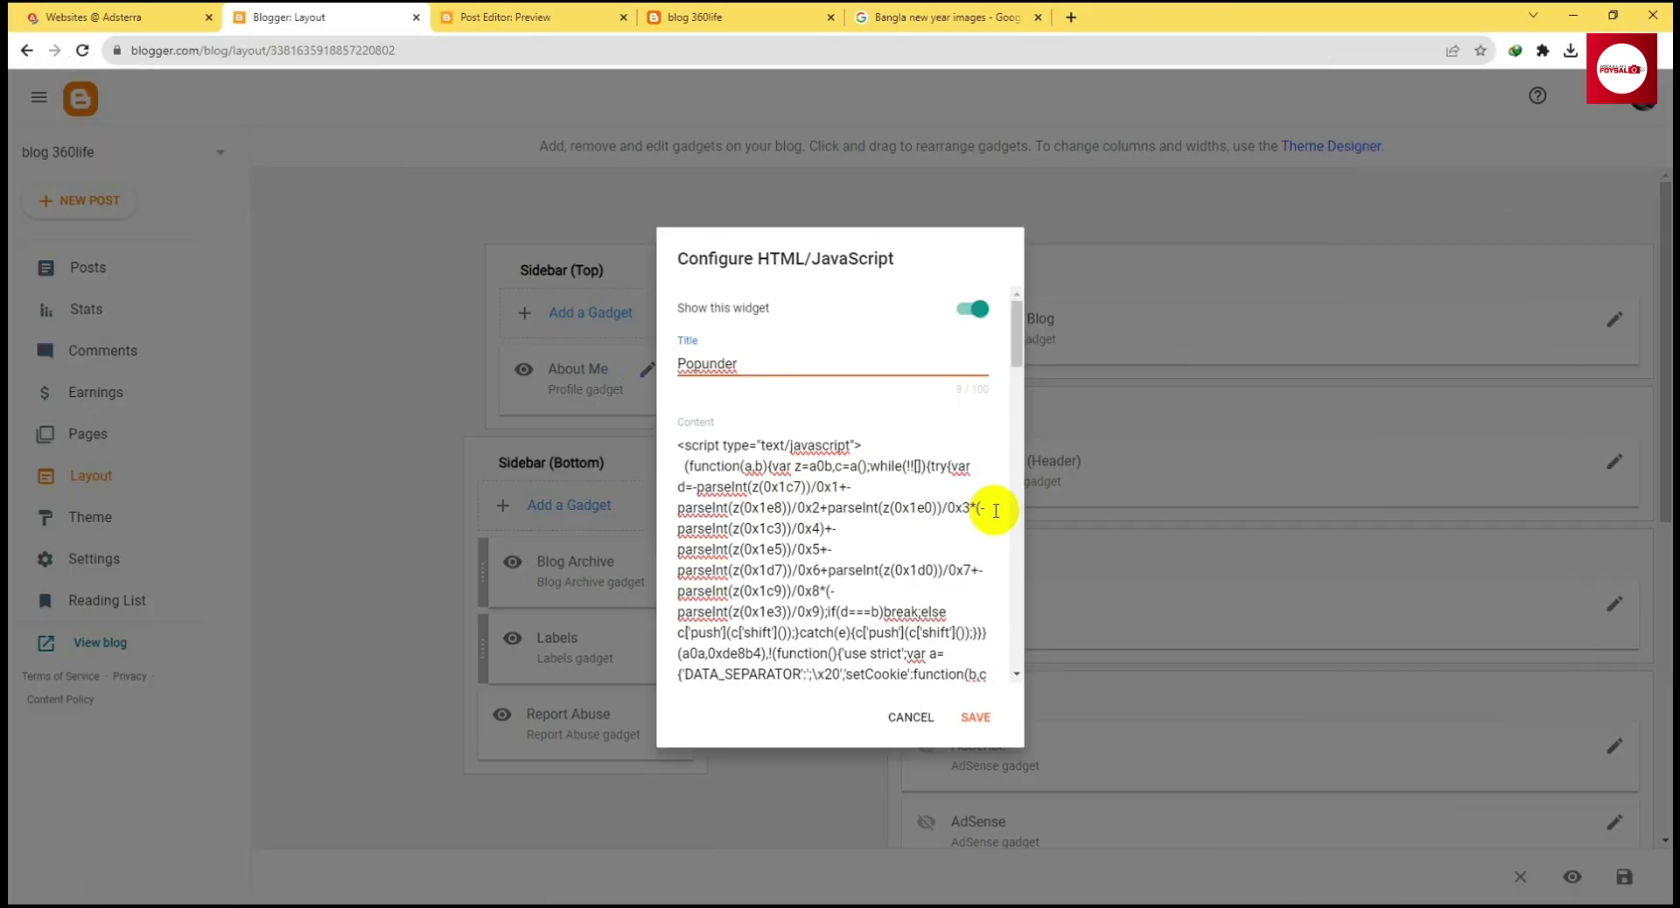
left_click(971, 716)
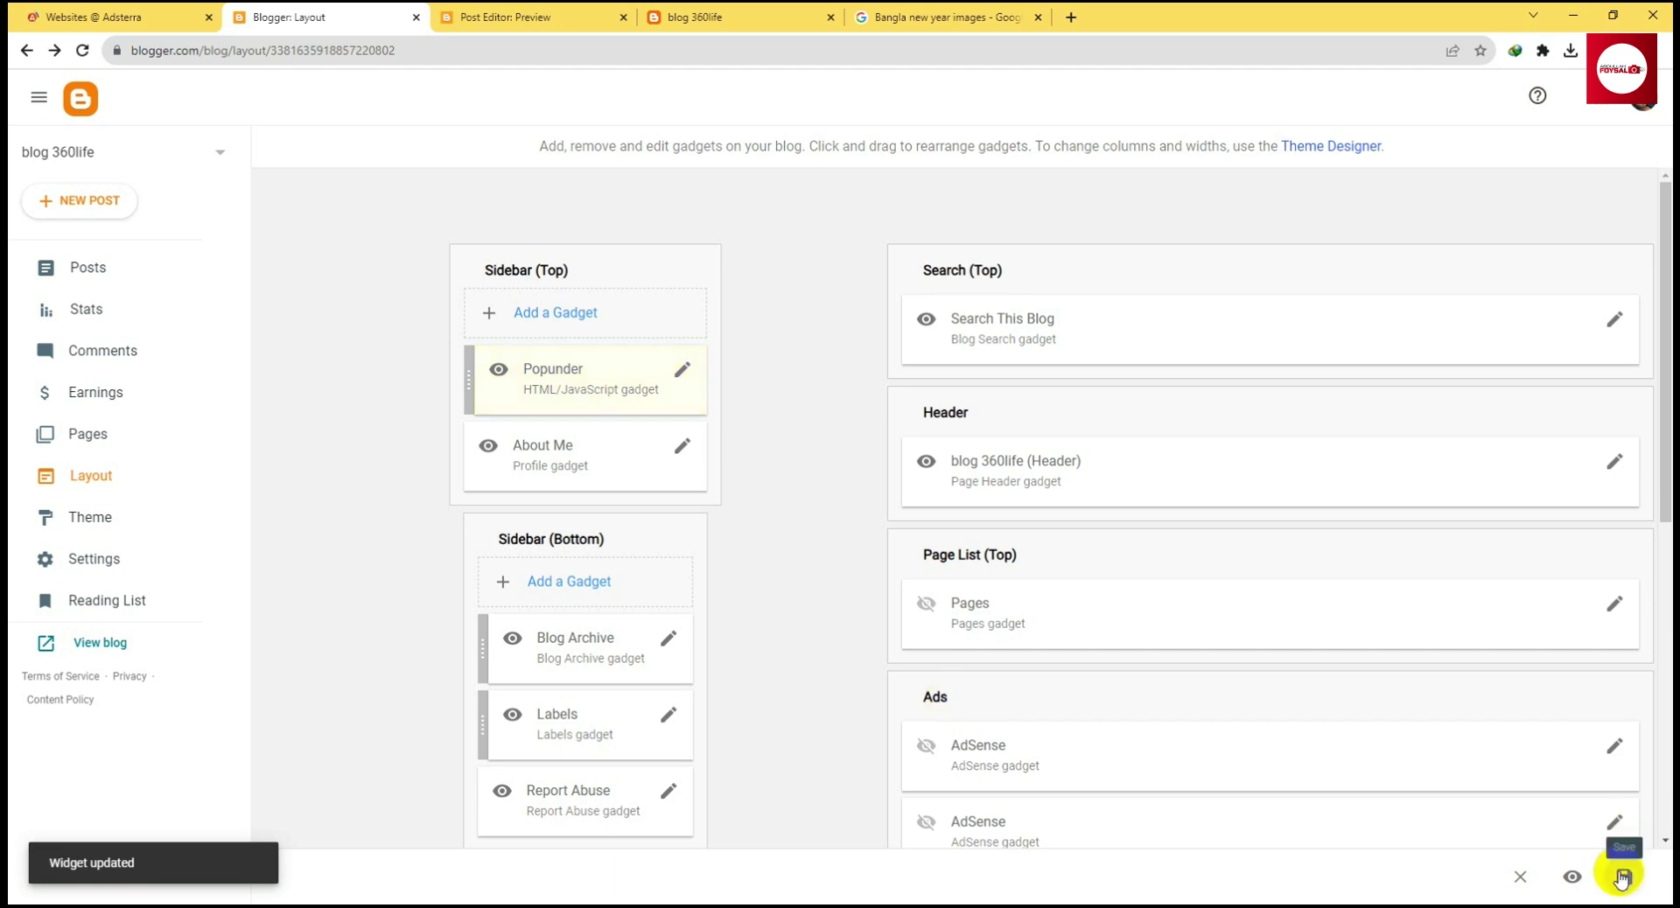
left_click(1621, 877)
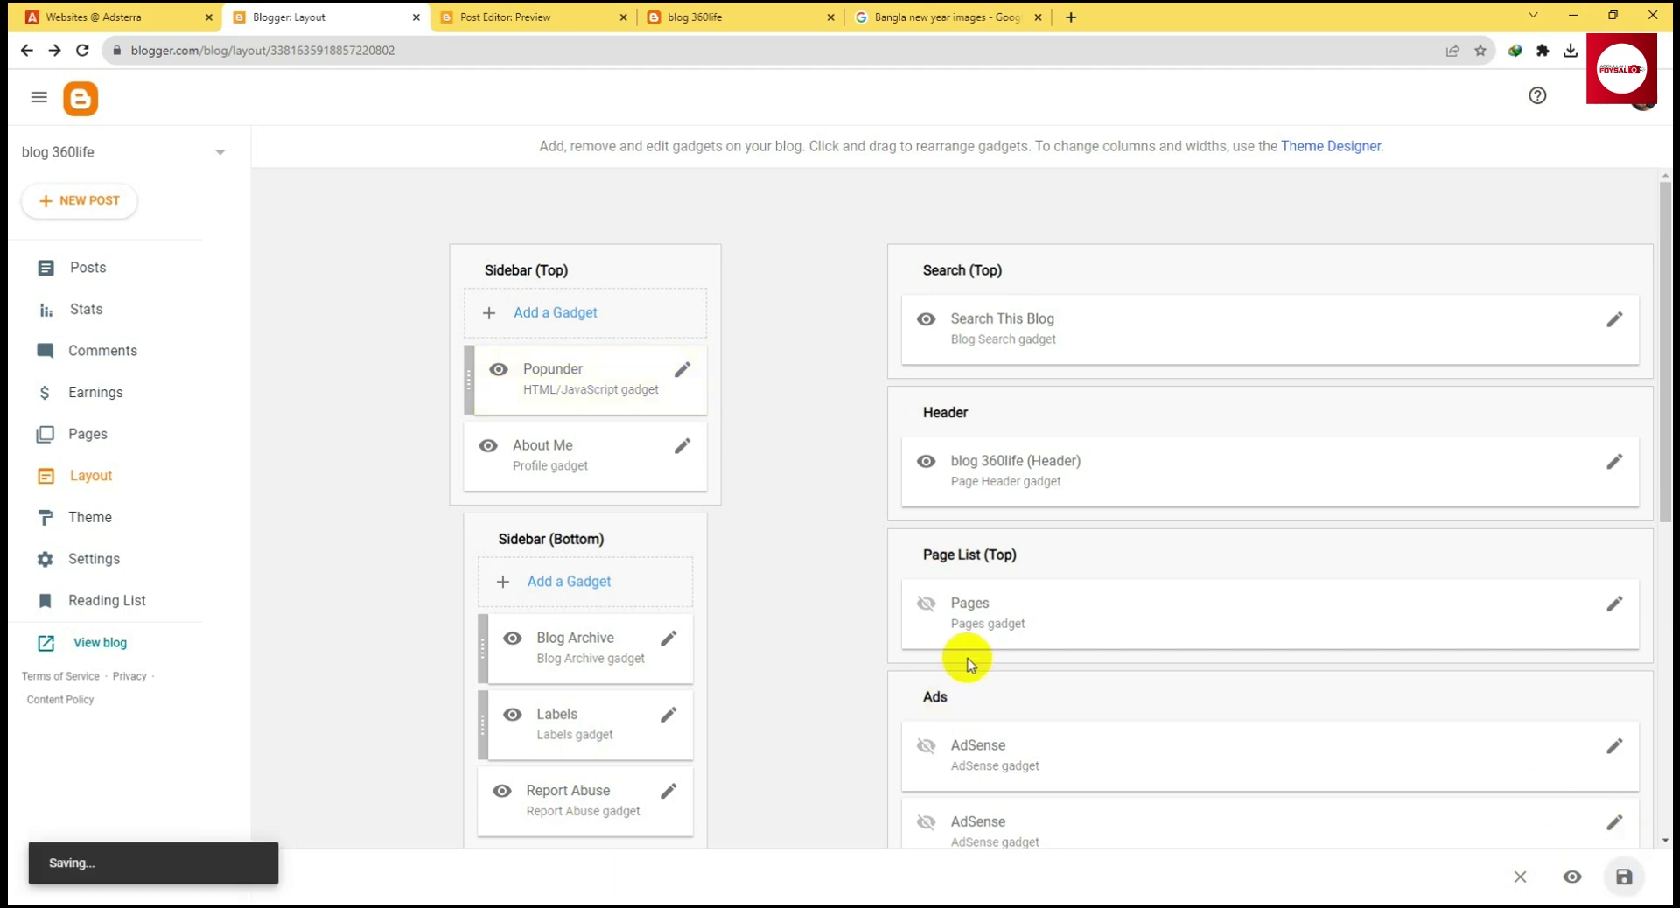
Open the live blog360life.blogspot.com site and examine its front page with the Popunder gadget
left_click(119, 644)
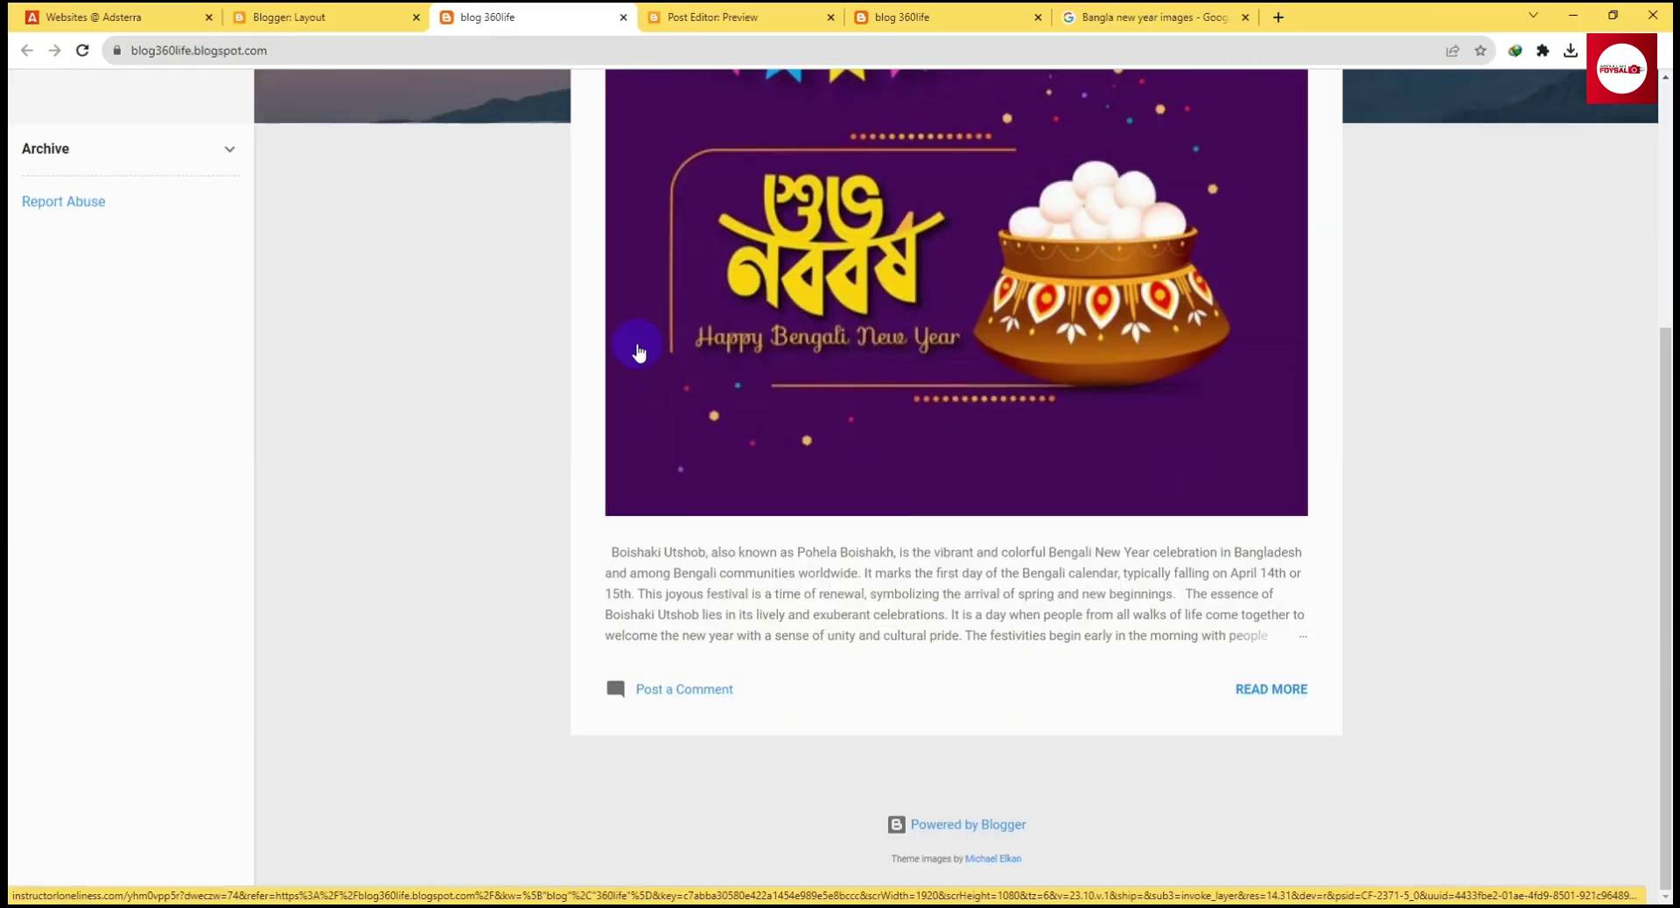
scroll(639, 352, "up", 5)
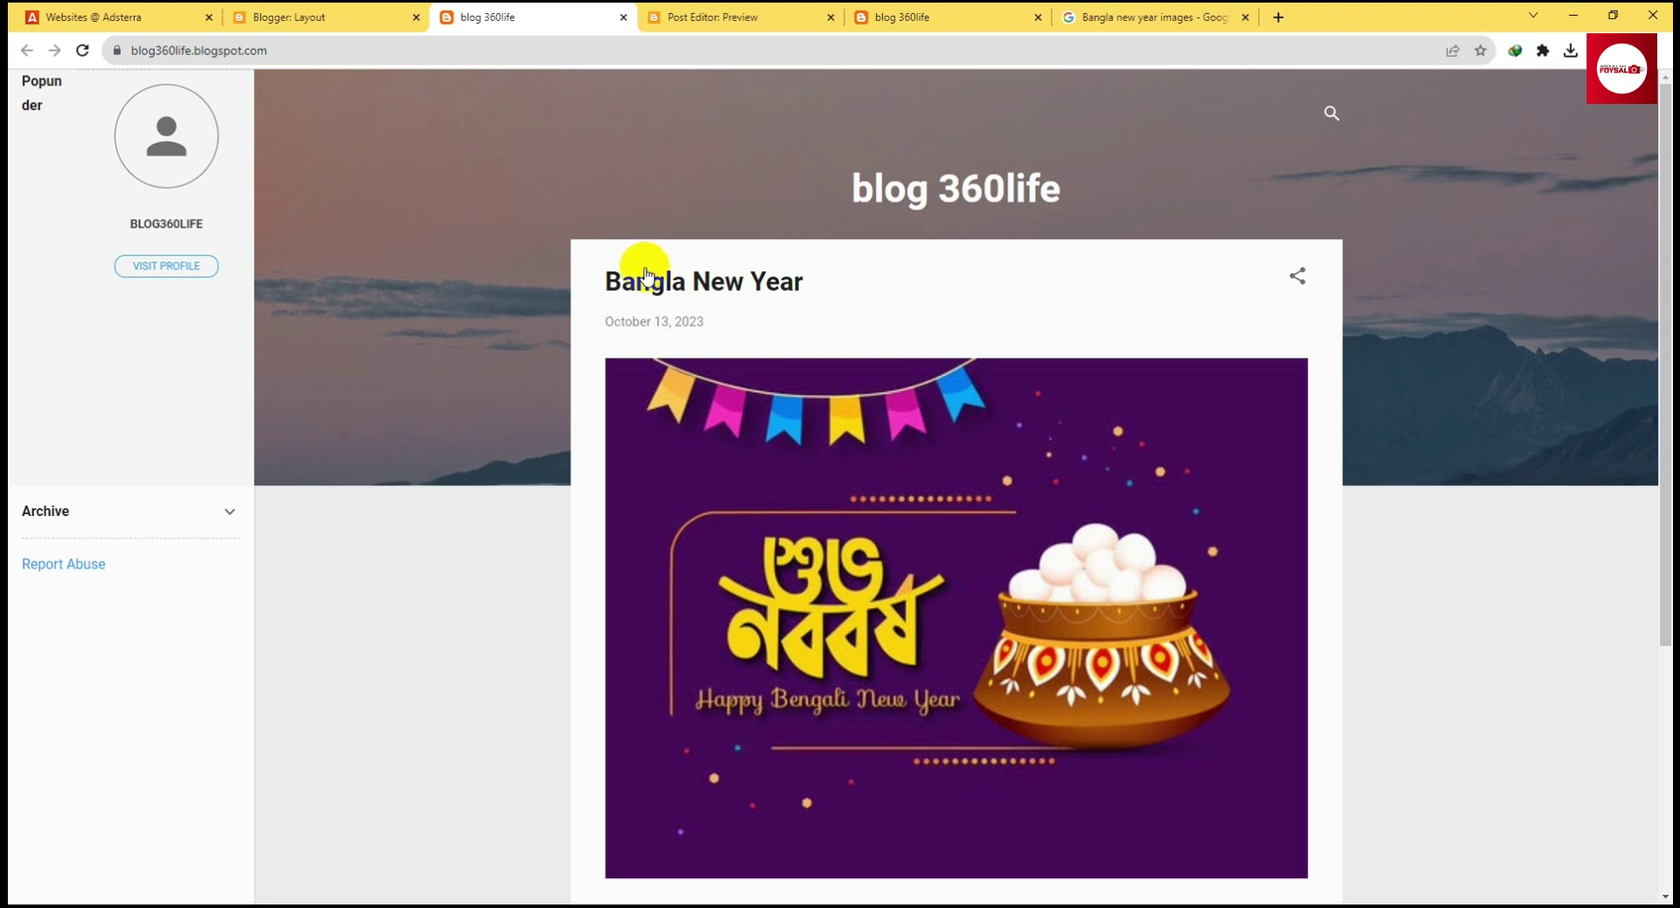
left_click(403, 14)
Return to Adsterra, close the Popunder code, and request a Social Bar ad unit for blog360life.blogspot.com
left_click(92, 16)
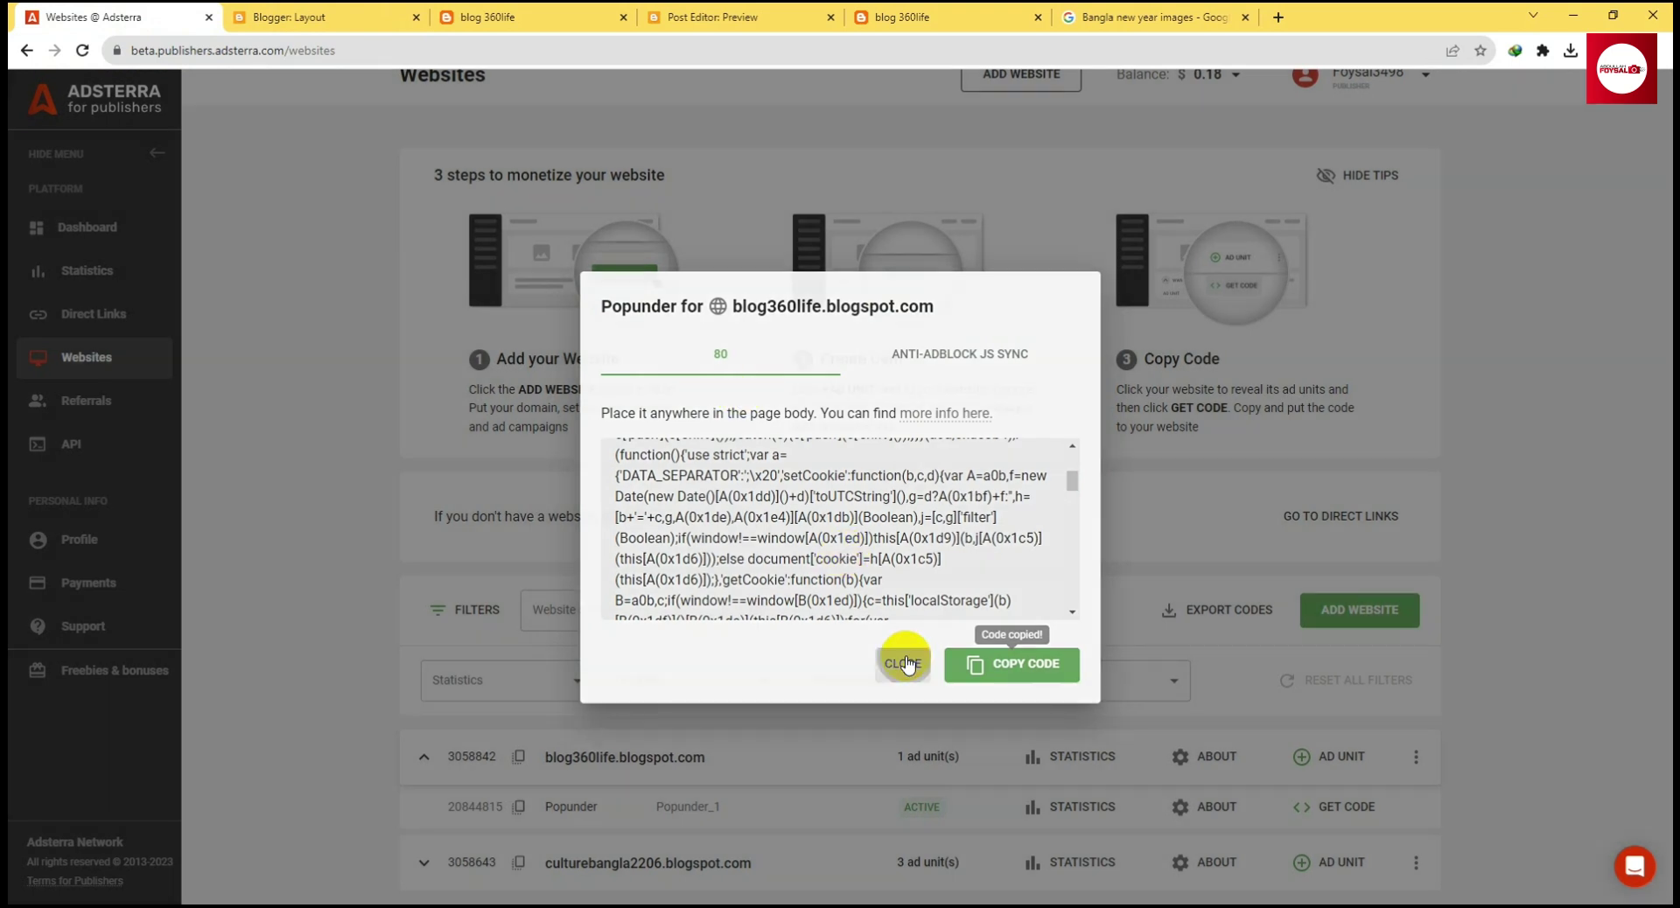
left_click(903, 664)
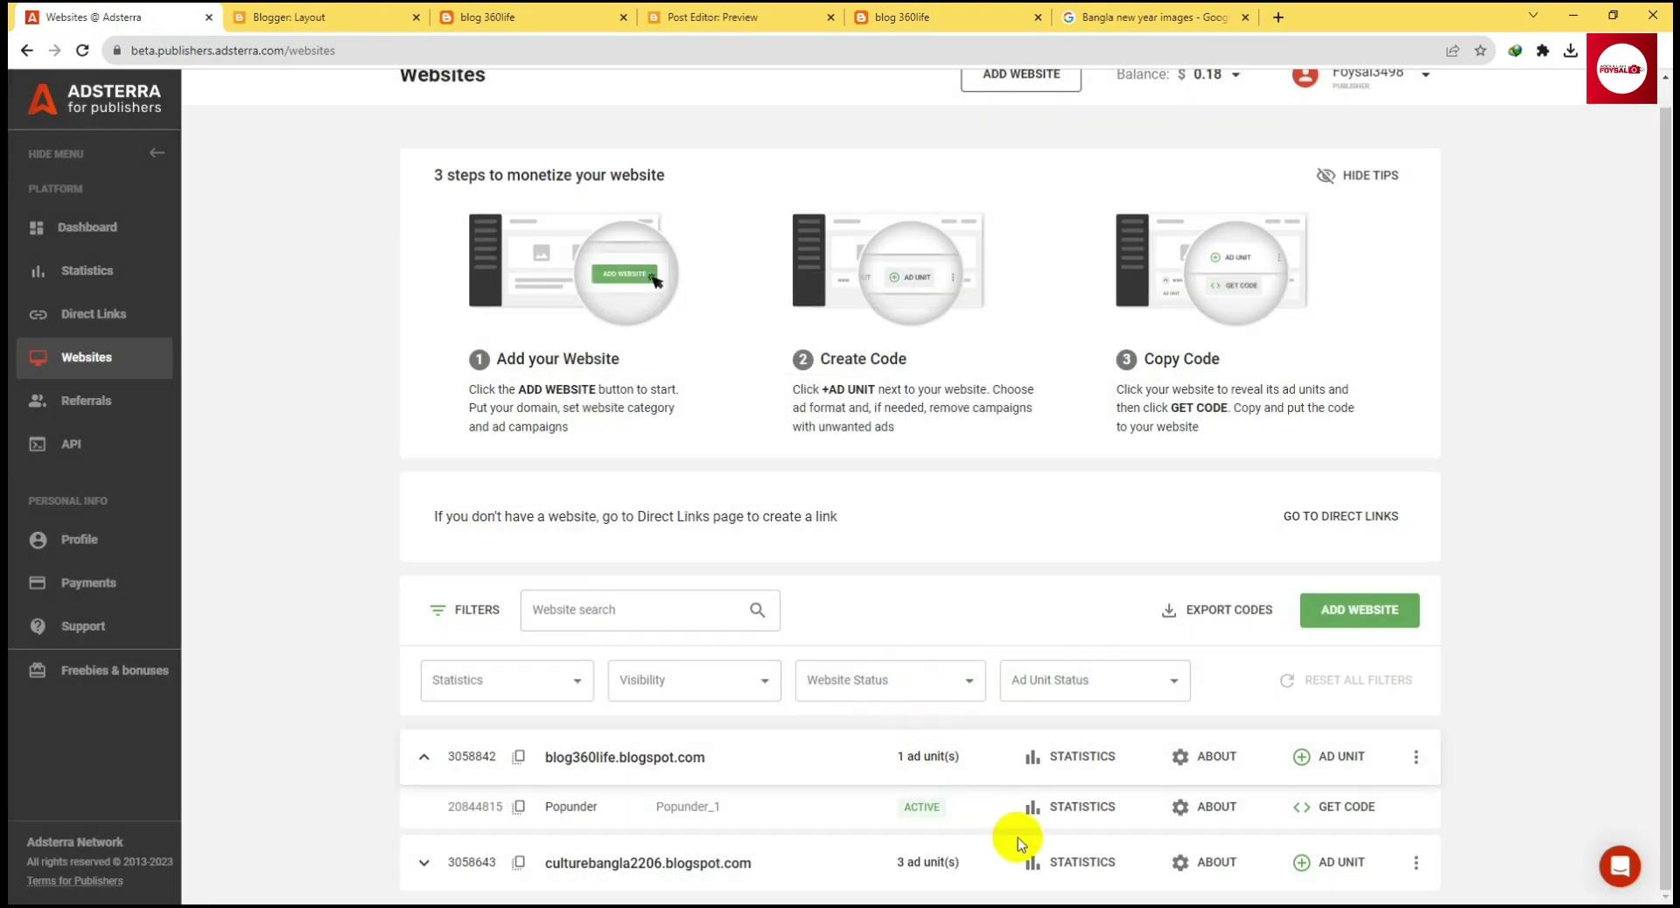
left_click(423, 759)
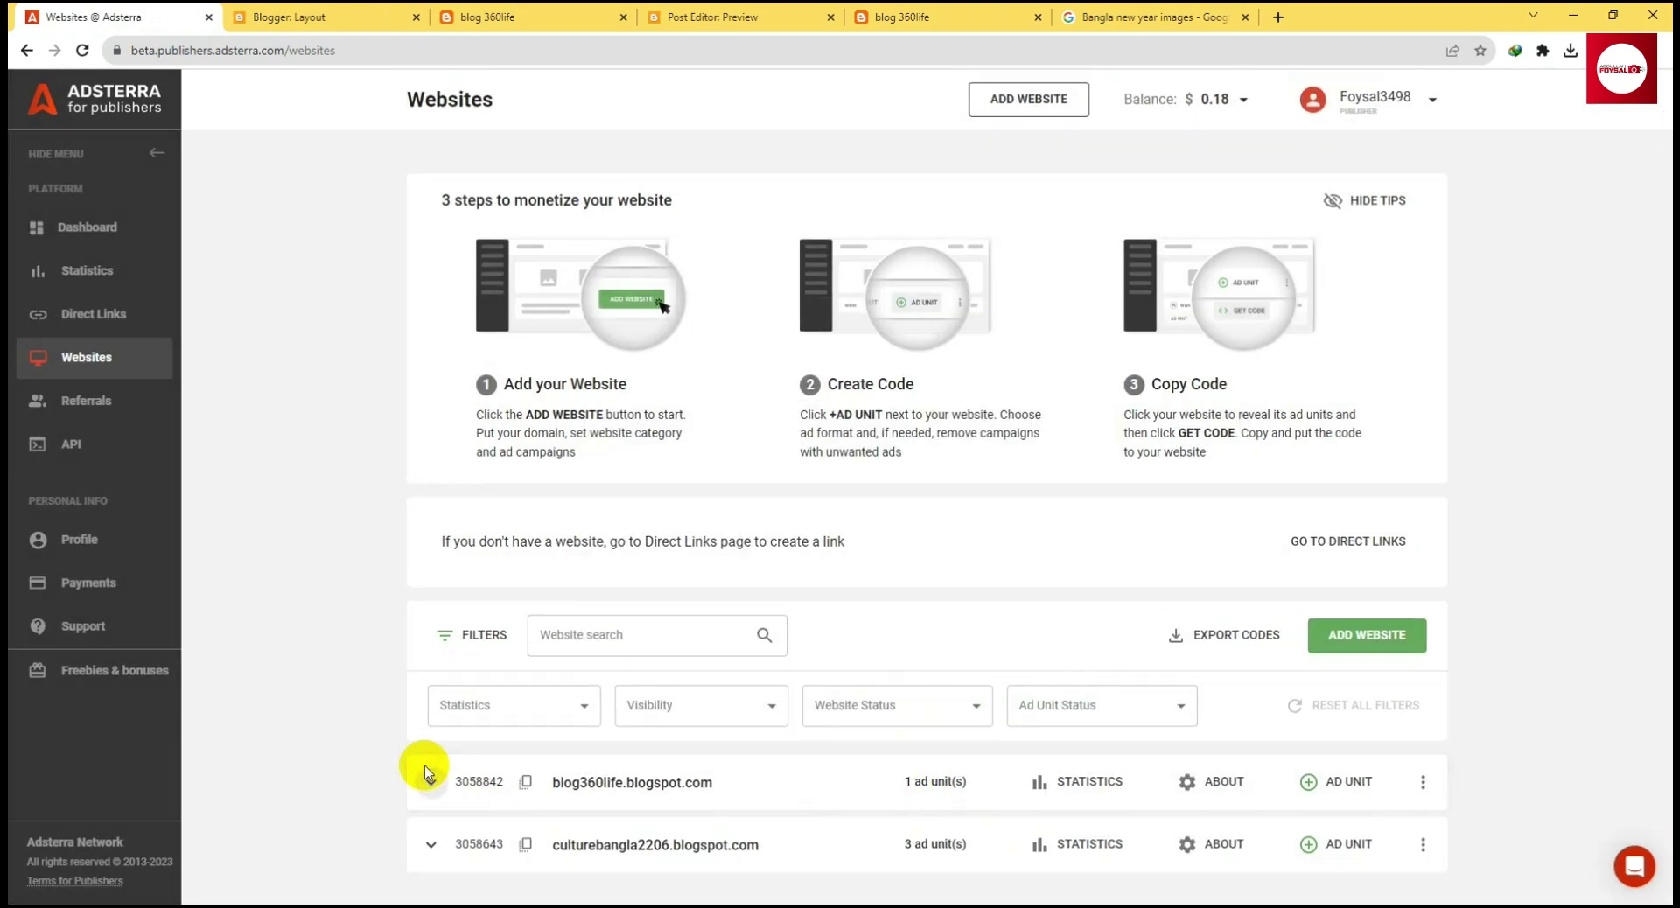
left_click(1350, 783)
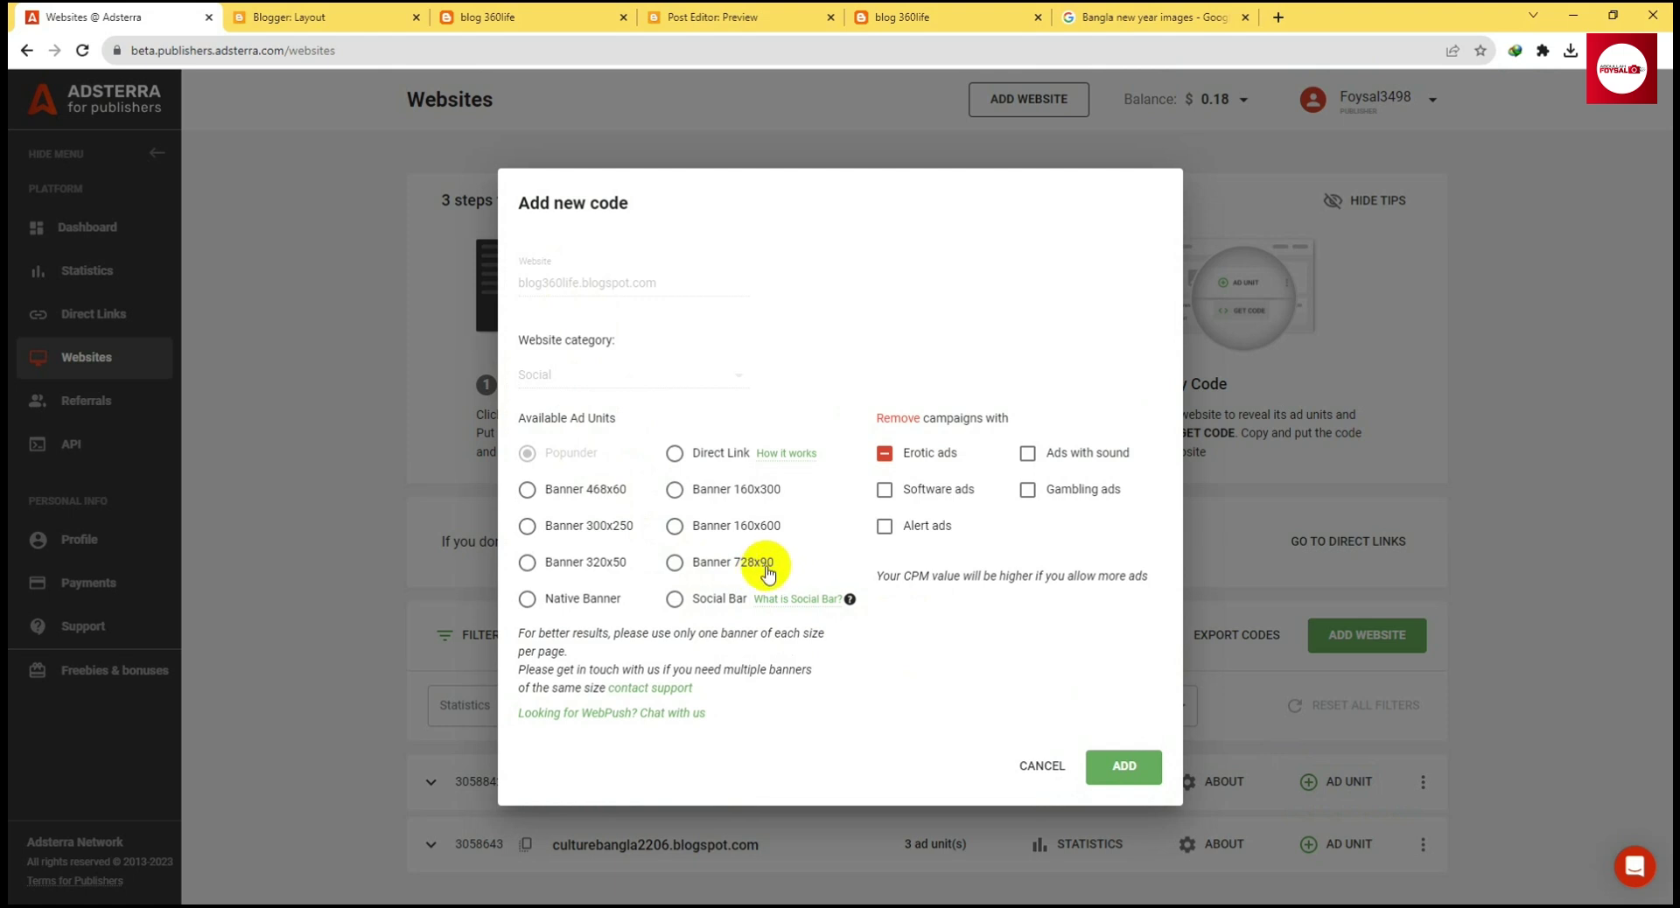
left_click(675, 599)
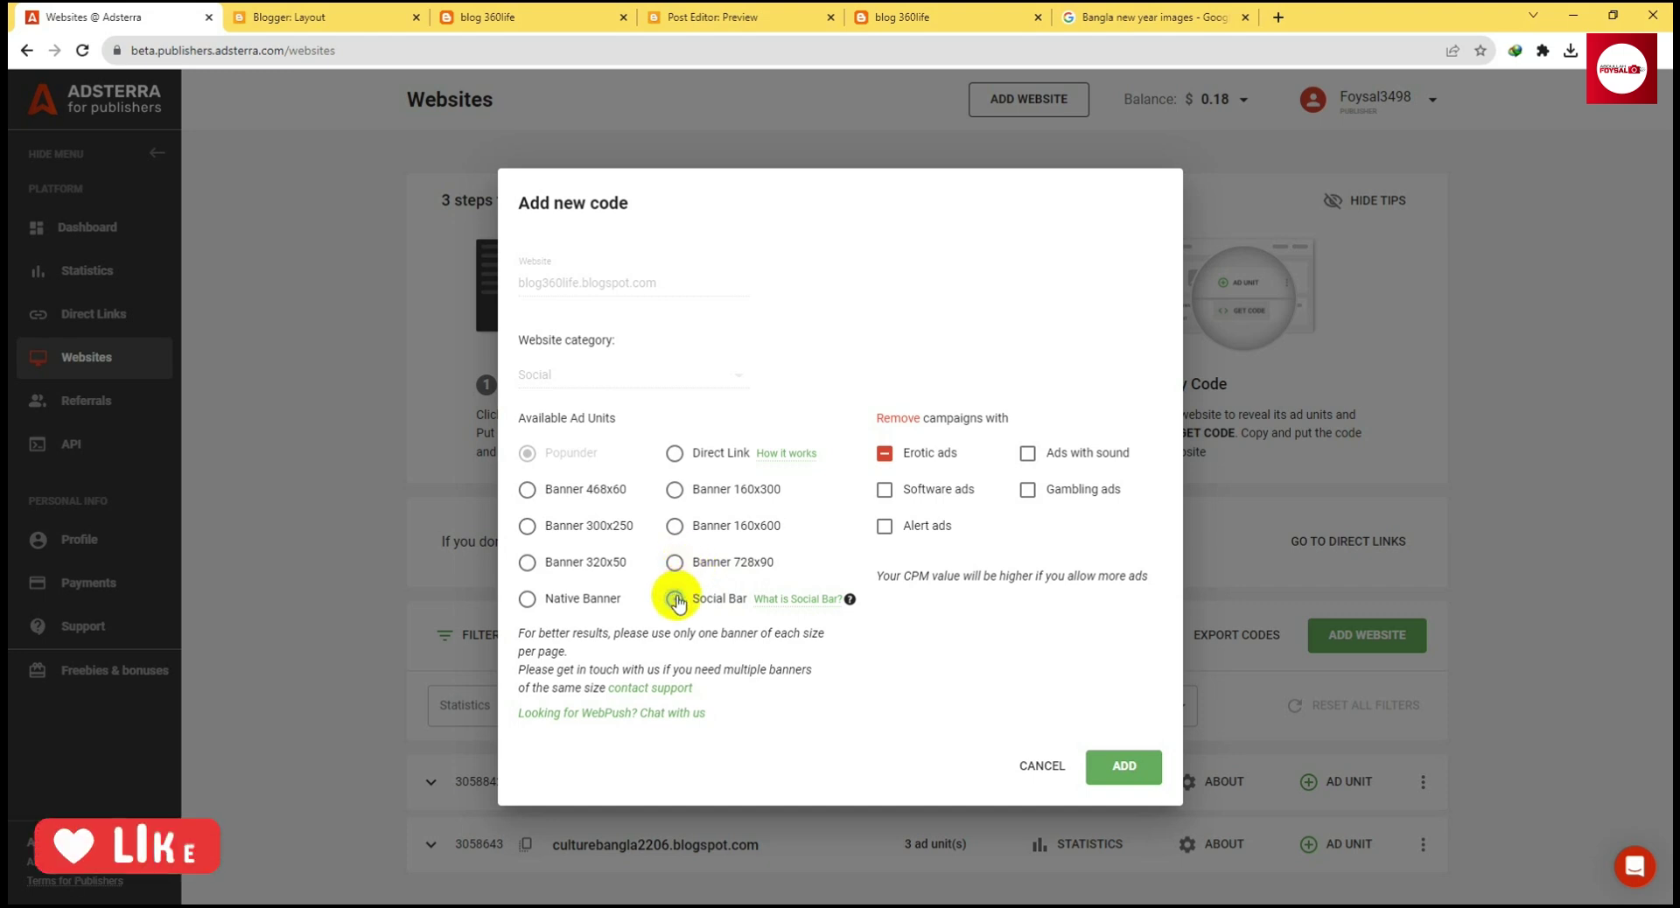
left_click(1141, 759)
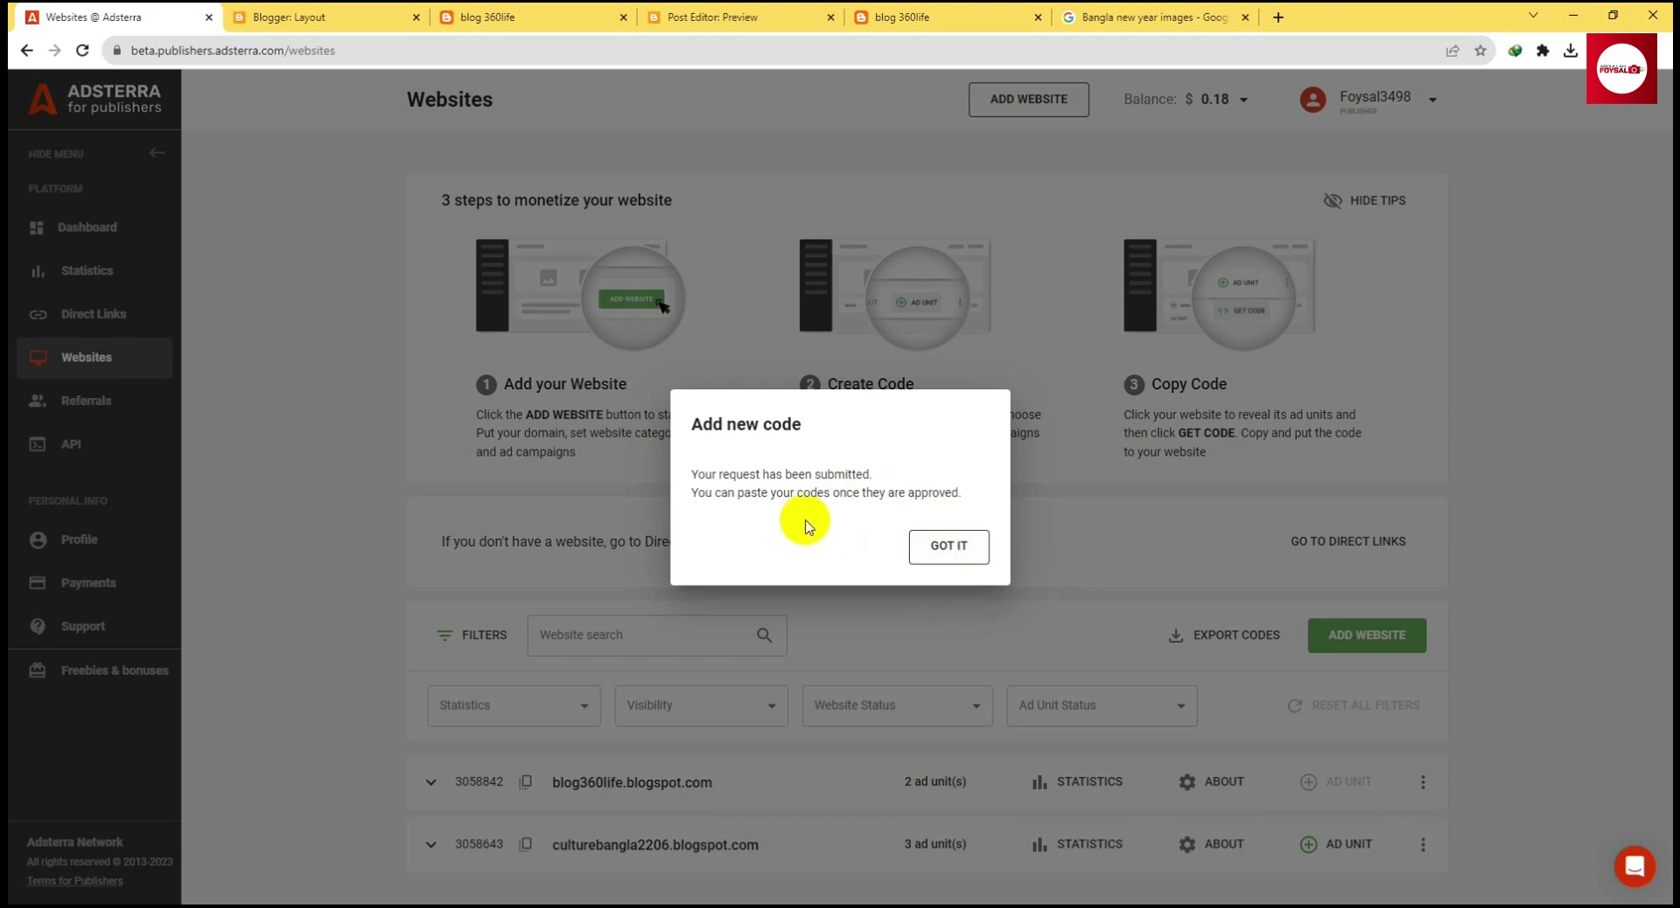
Dismiss the ad unit request confirmation and expand the blog360life.blogspot.com entry to show its ad units
left_click(966, 540)
left_click(449, 783)
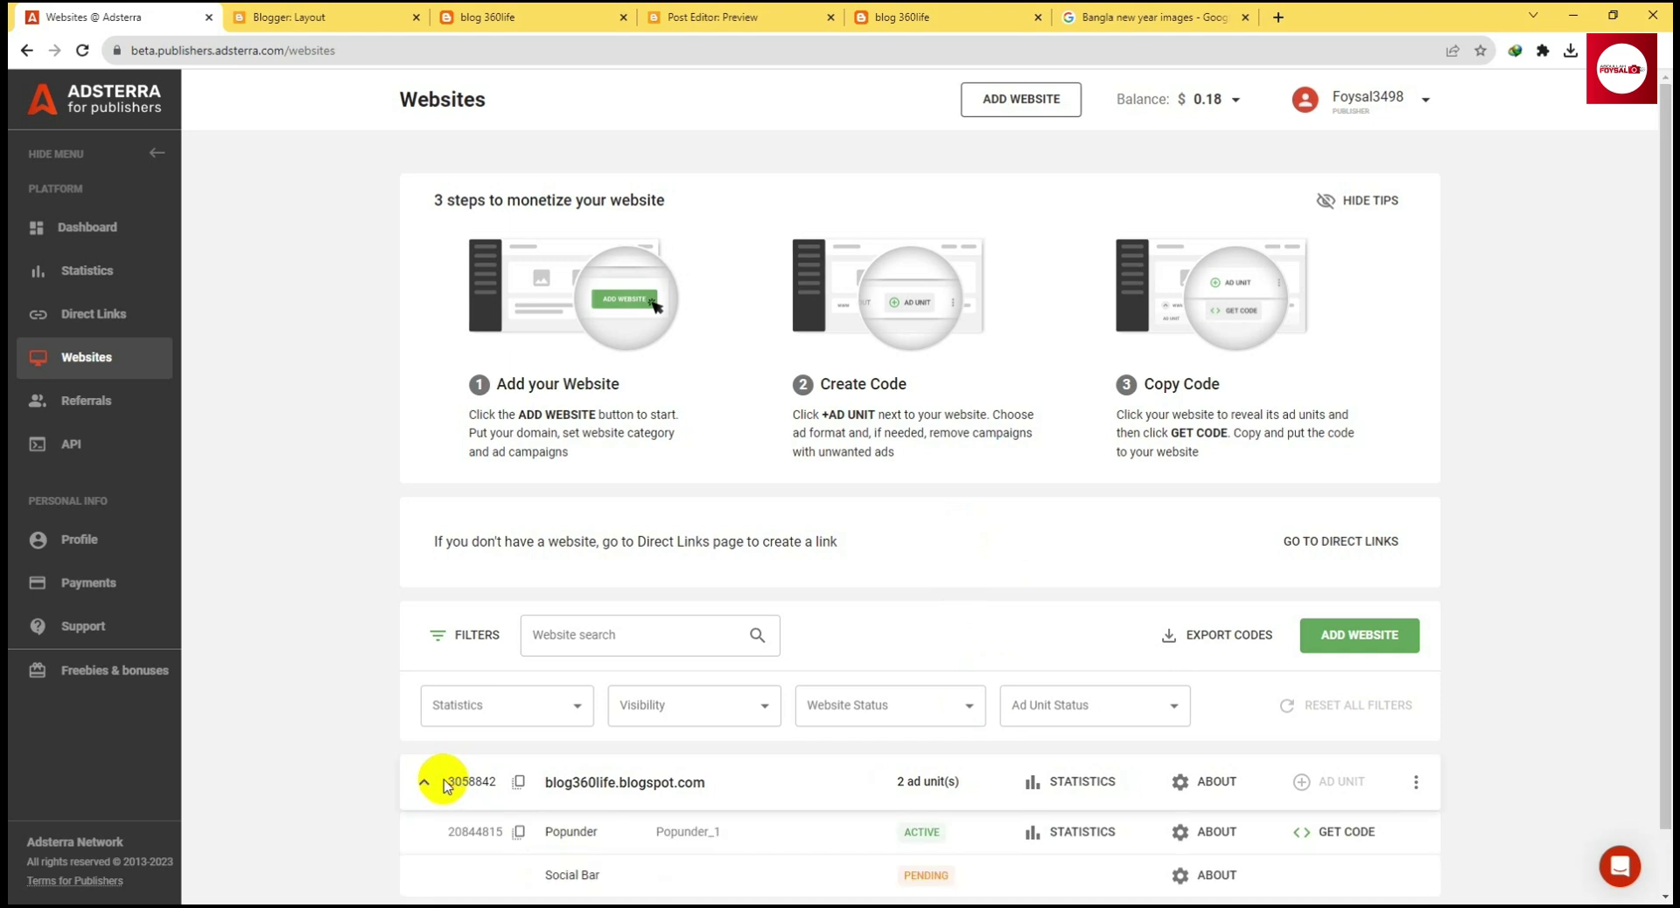
scroll(444, 780, "down", 1)
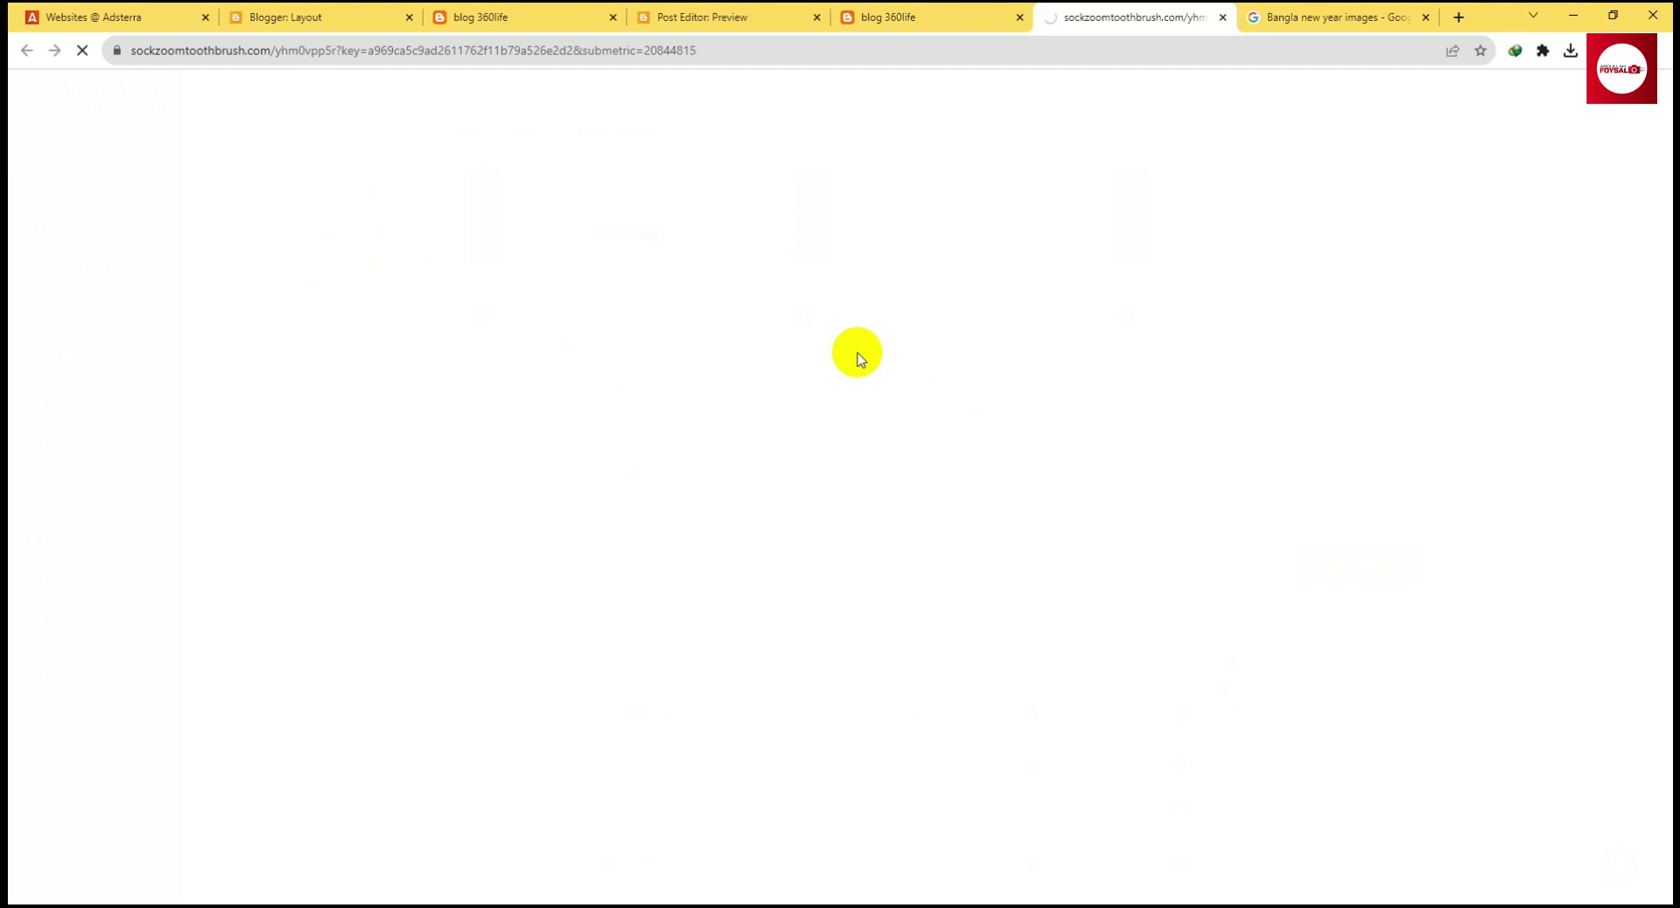
Close the opened ad tabs and open the full Bangla New Year post on the live blog
left_click(1222, 17)
left_click(1223, 17)
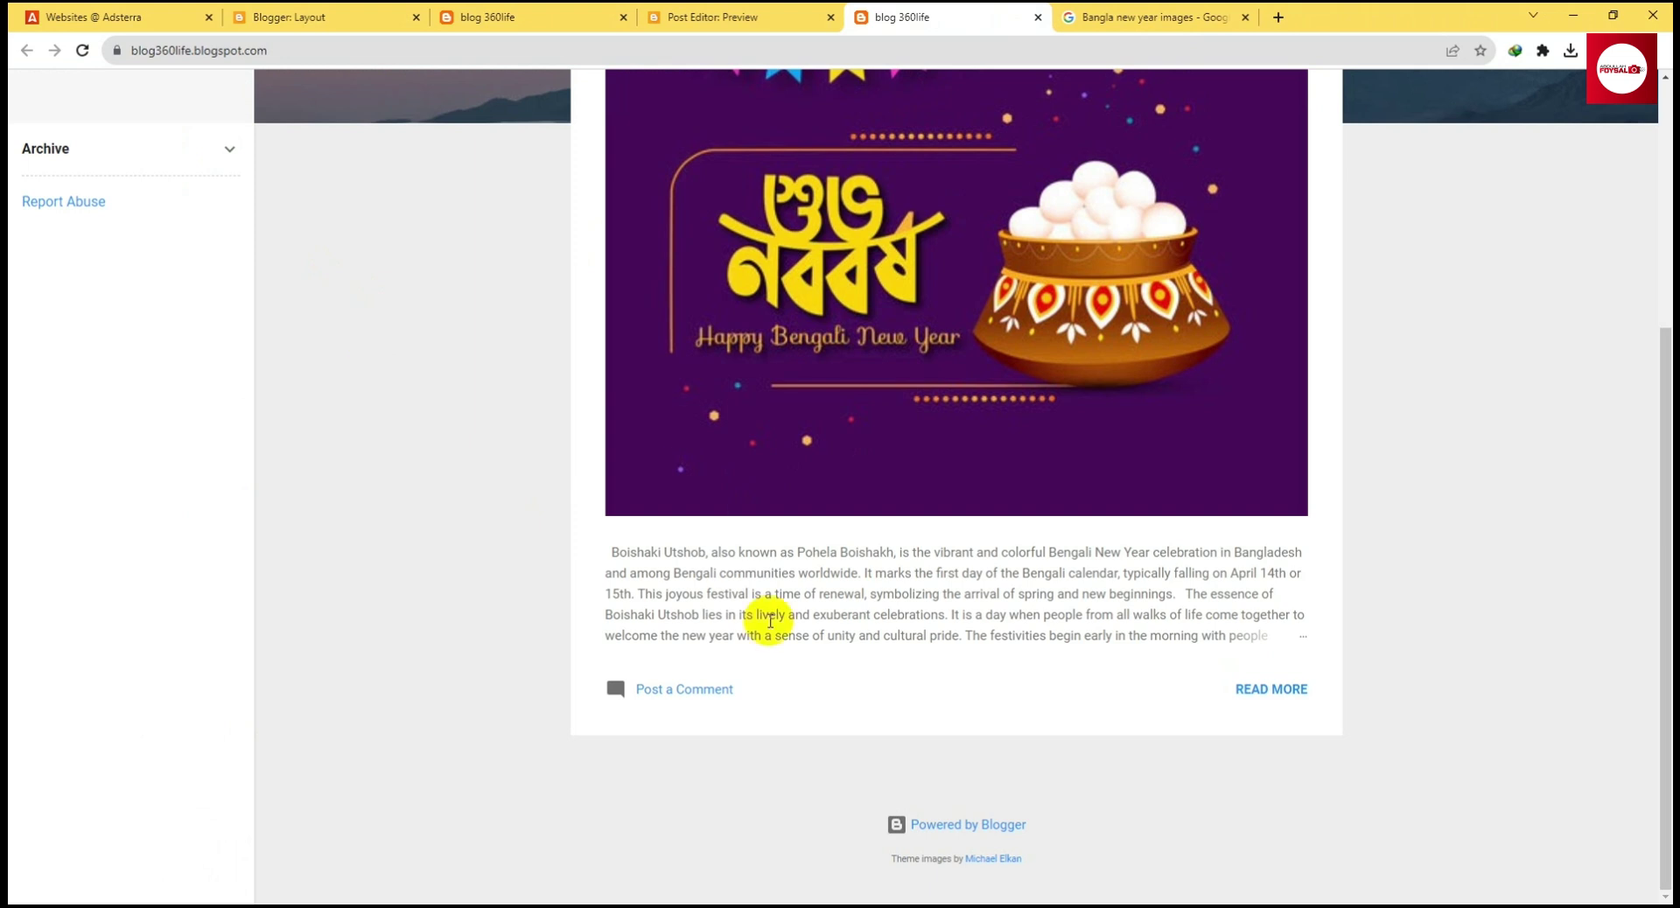
left_click(1292, 693)
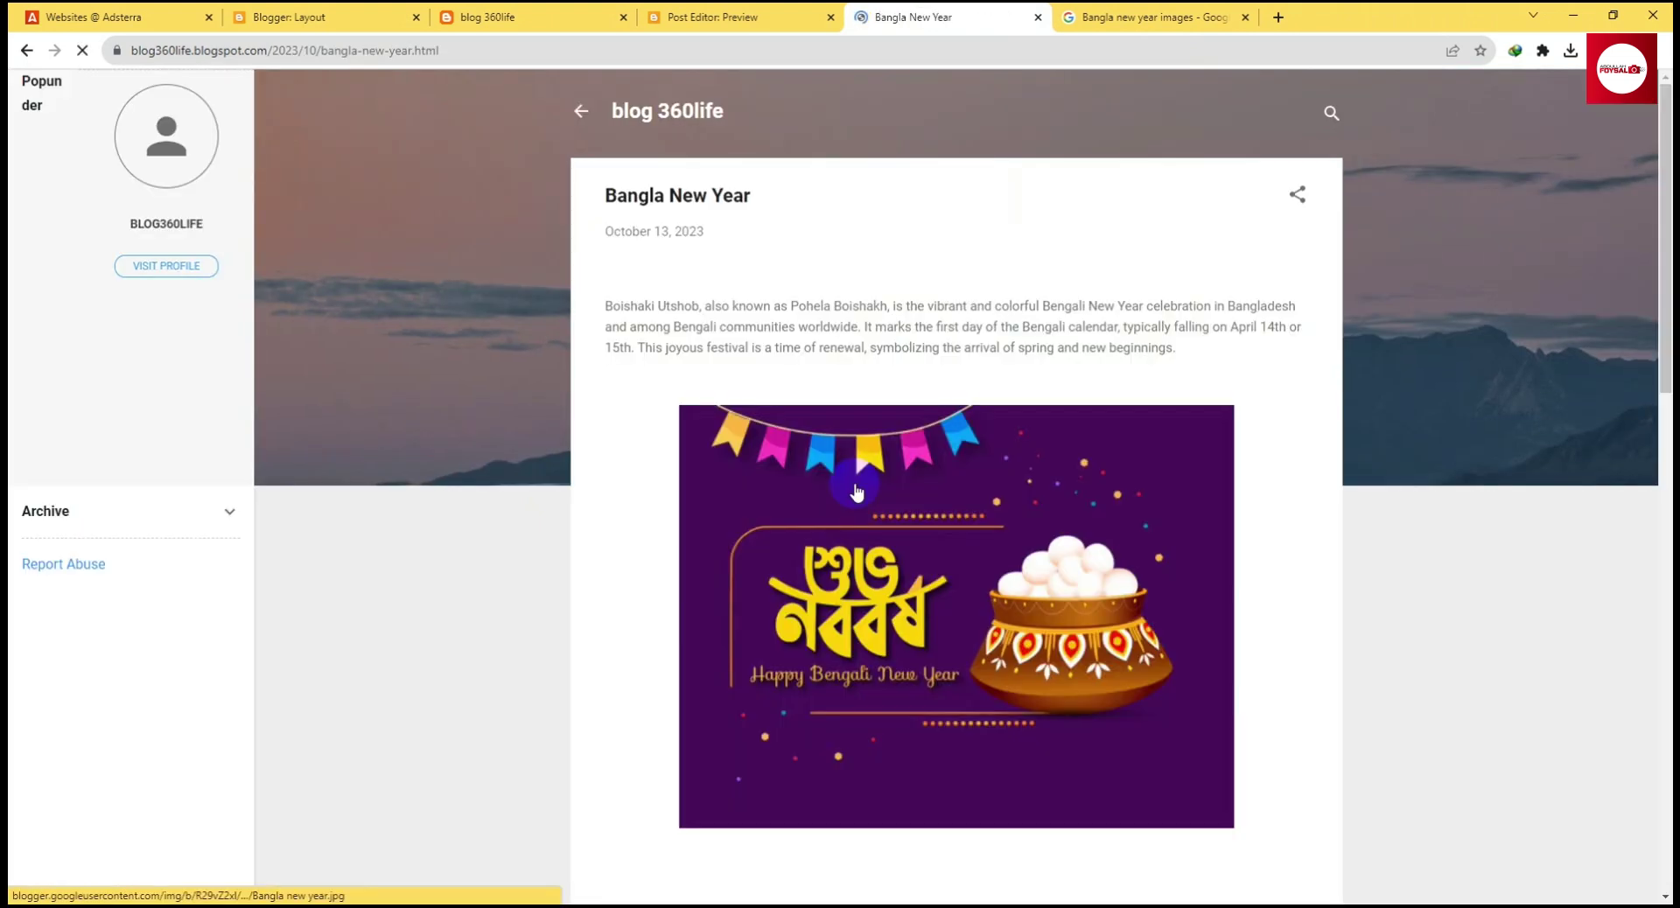
Trigger the popunder ad from the Bangla New Year post, look through the advertiser's page, and close it
left_click(892, 365)
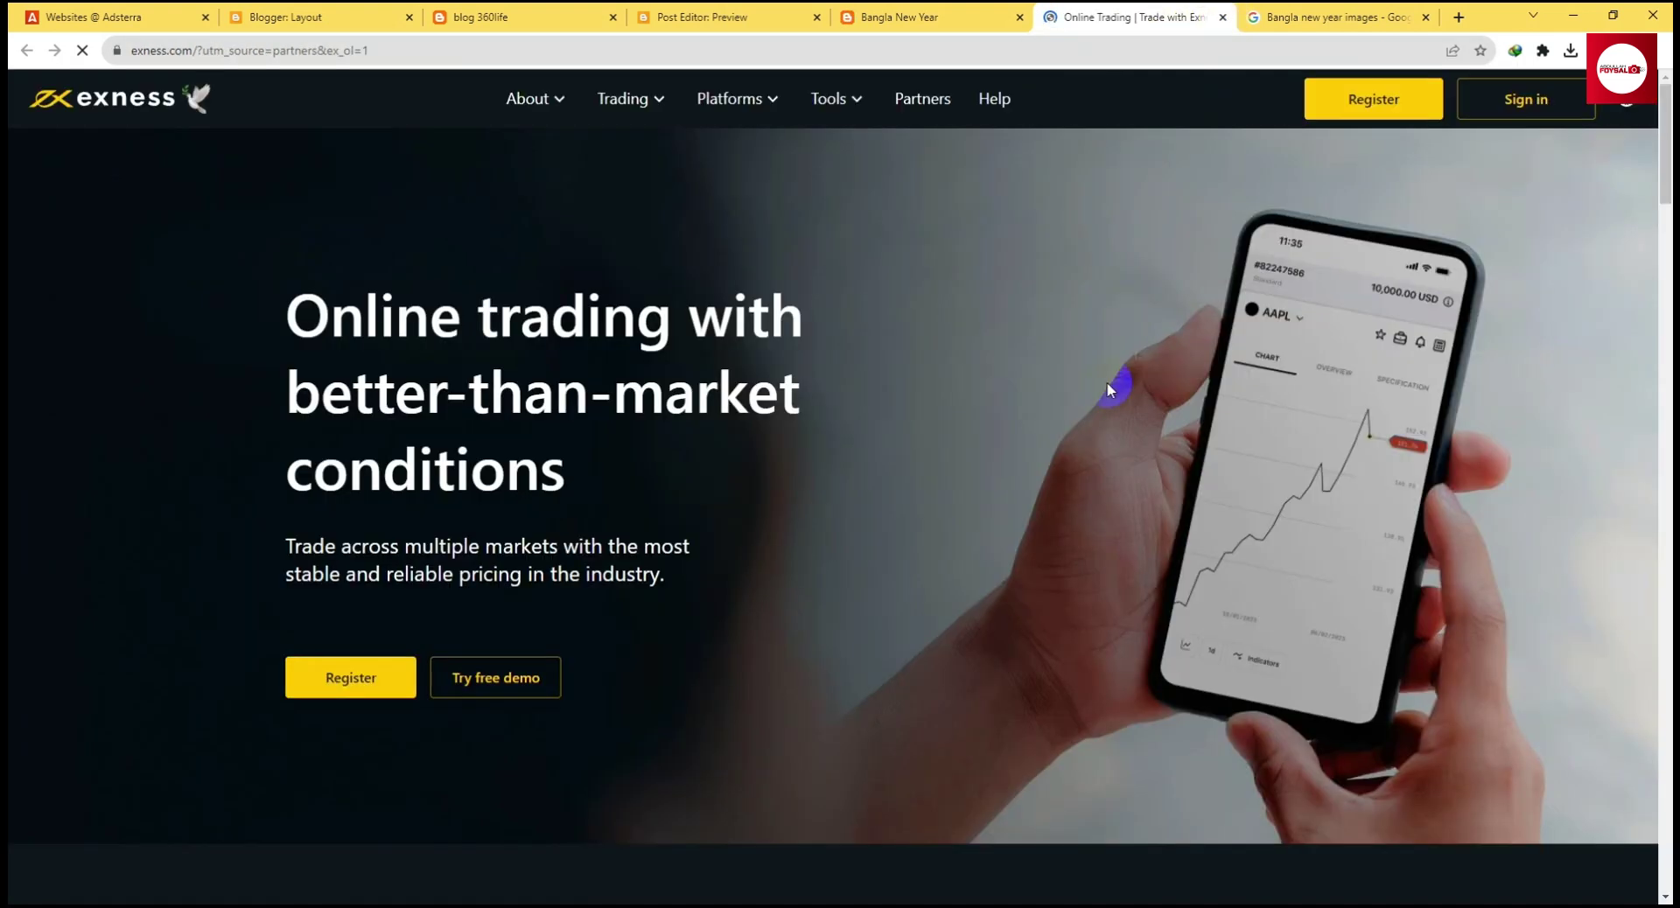
scroll(884, 358, "down", 10)
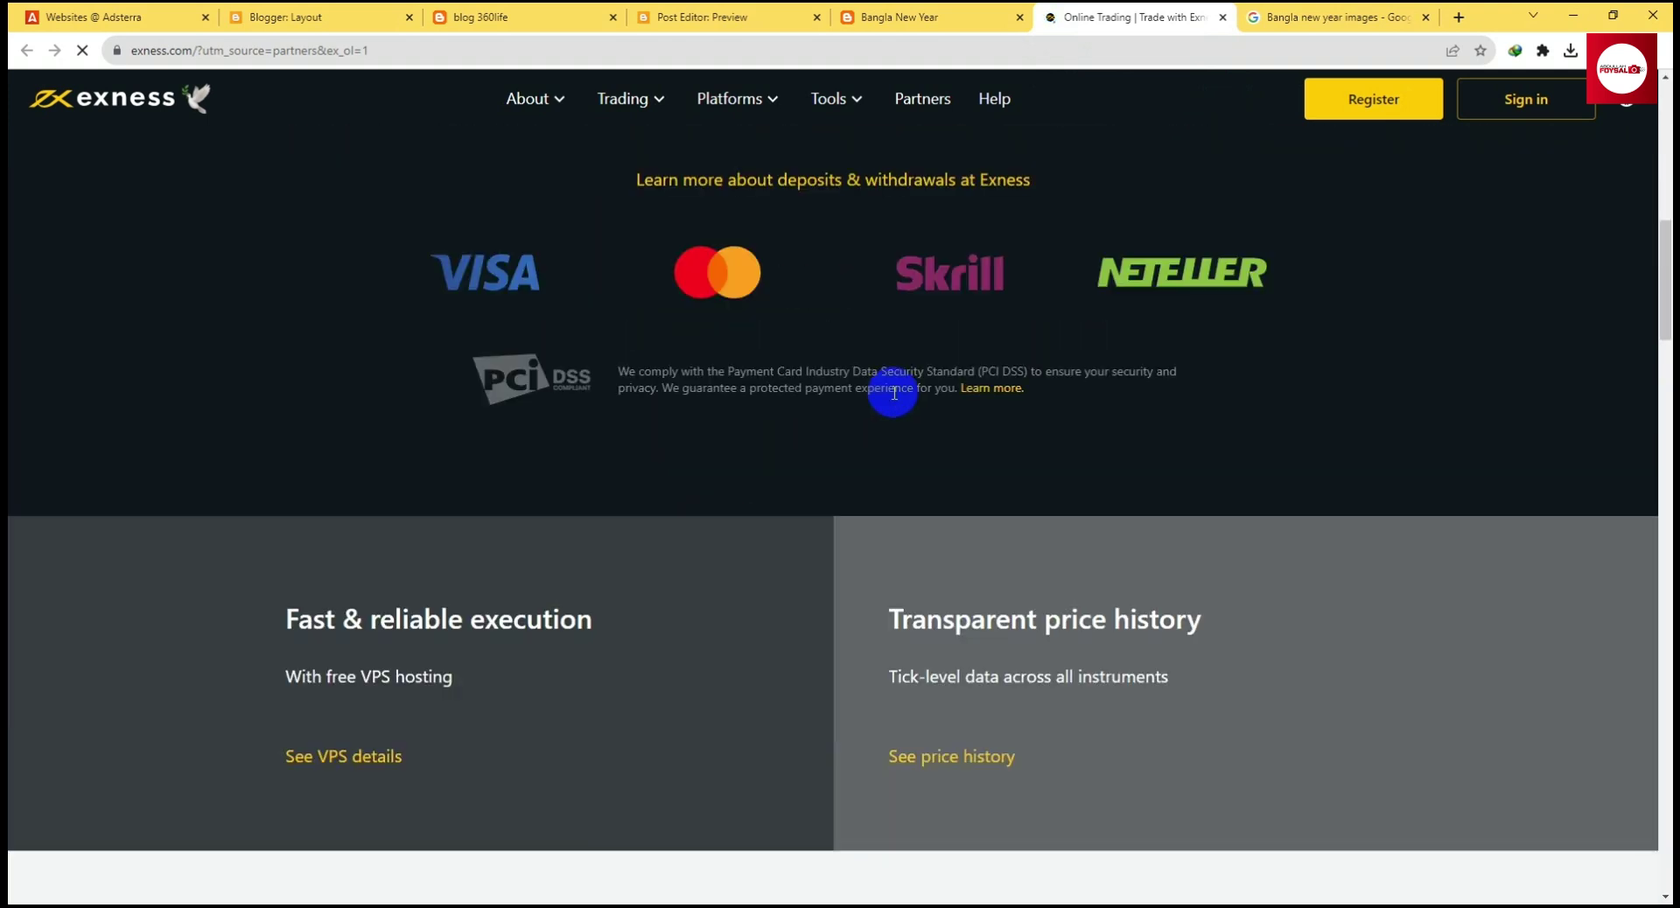
scroll(892, 394, "up", 5)
scroll(936, 506, "up", 5)
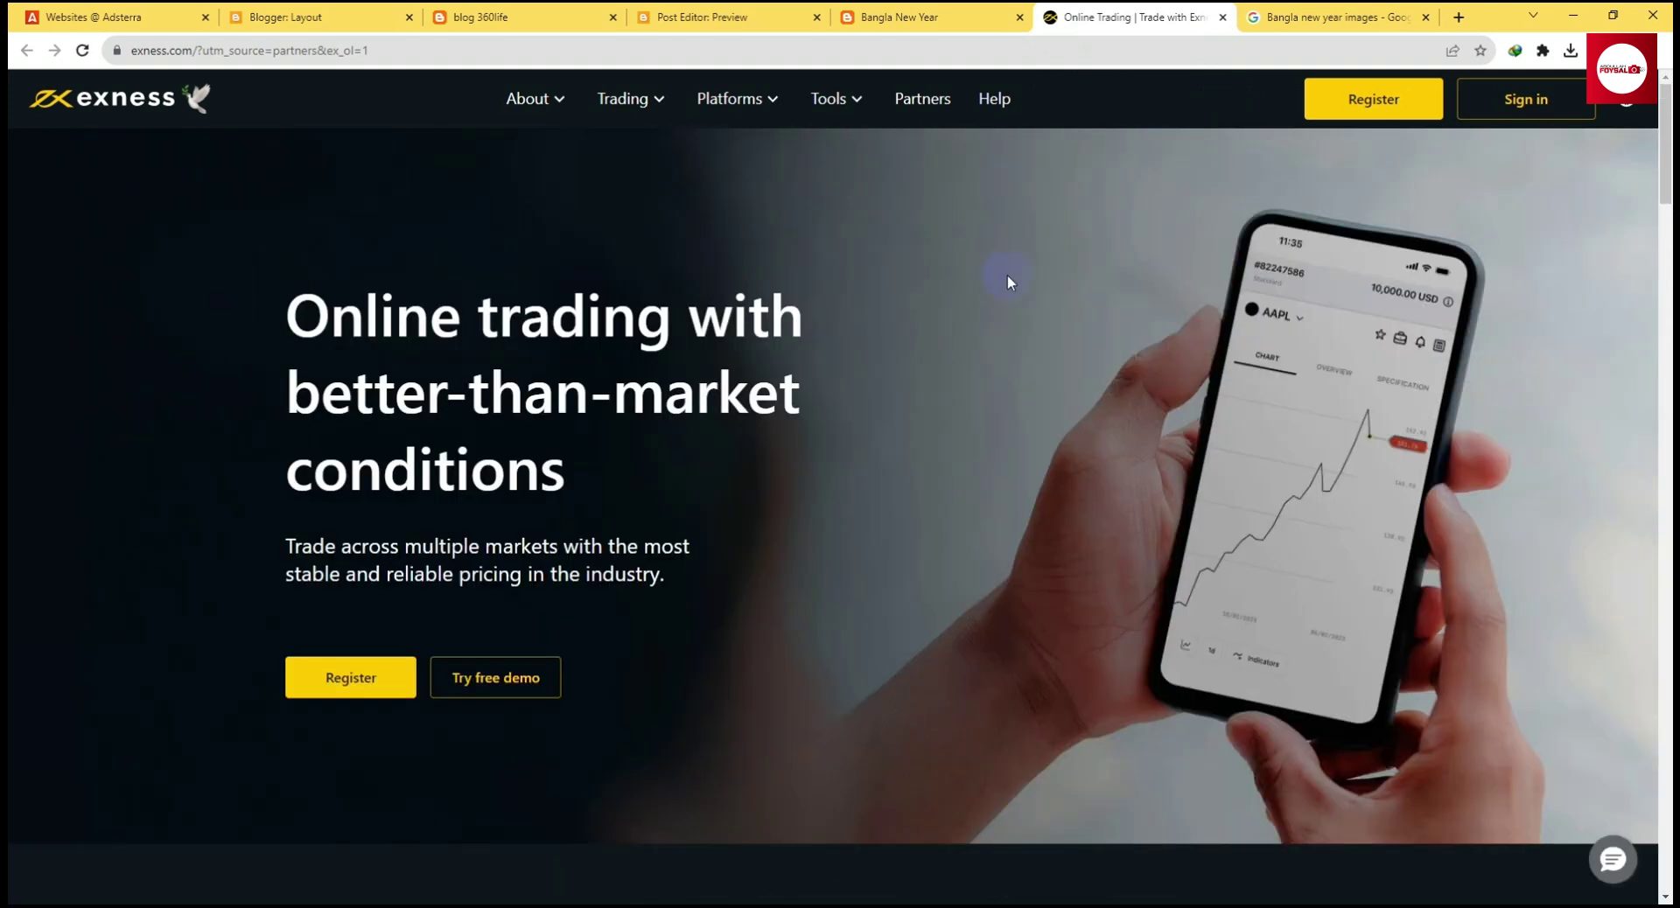
left_click(1222, 17)
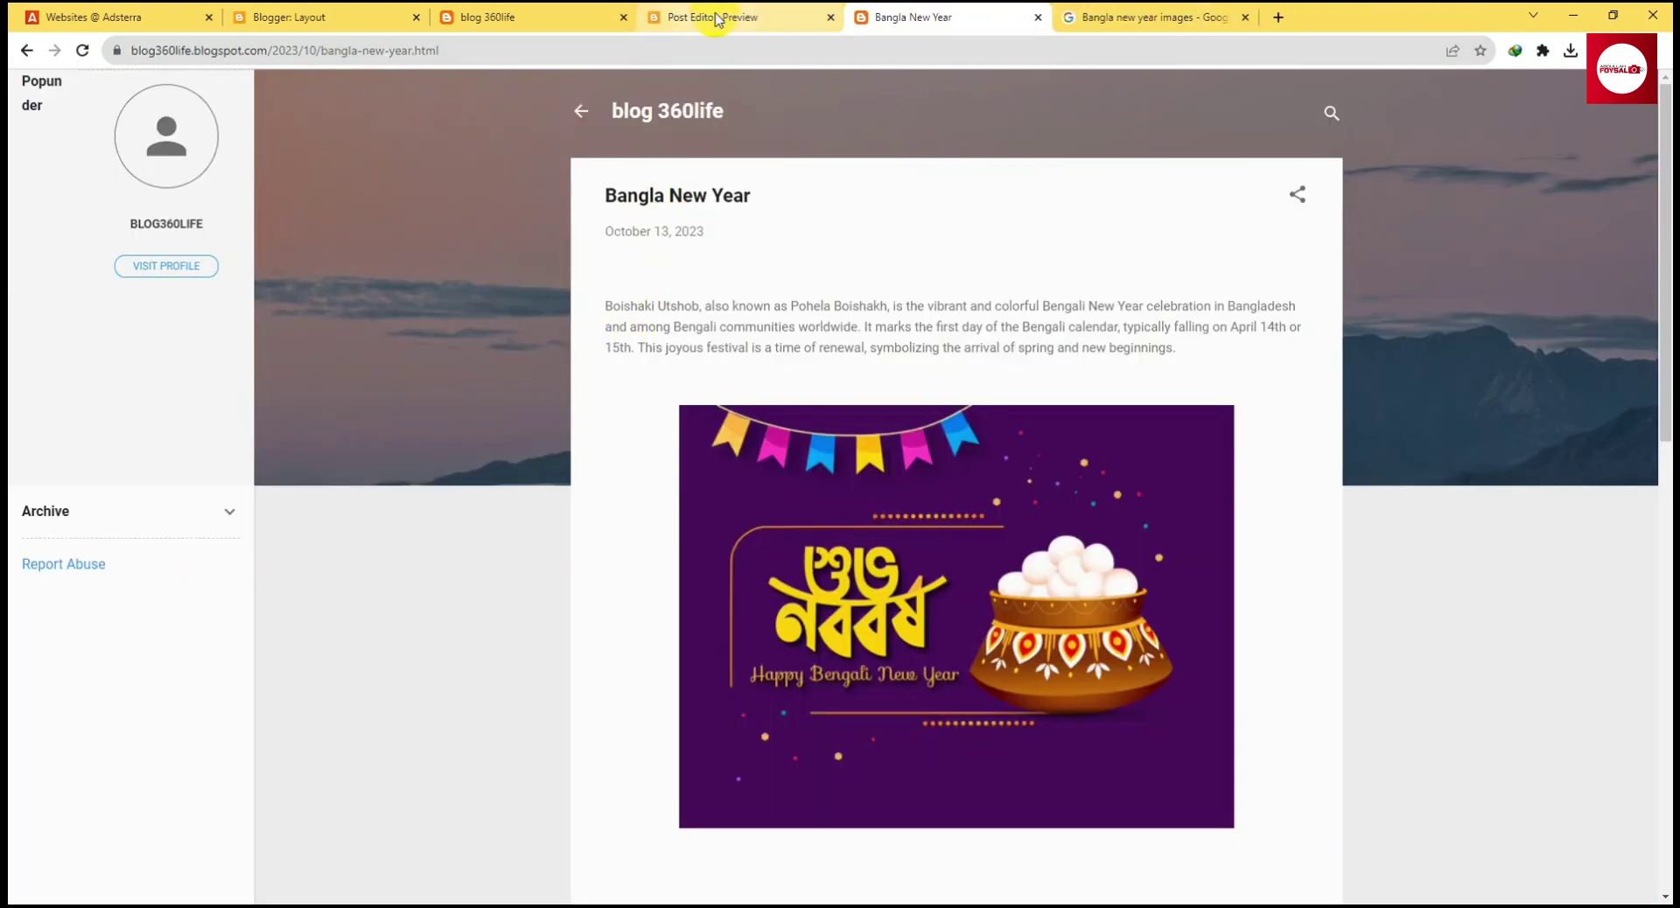
Switch back to Adsterra, reload the websites list, and copy the Social Bar code for blog360life.blogspot.com
left_click(331, 15)
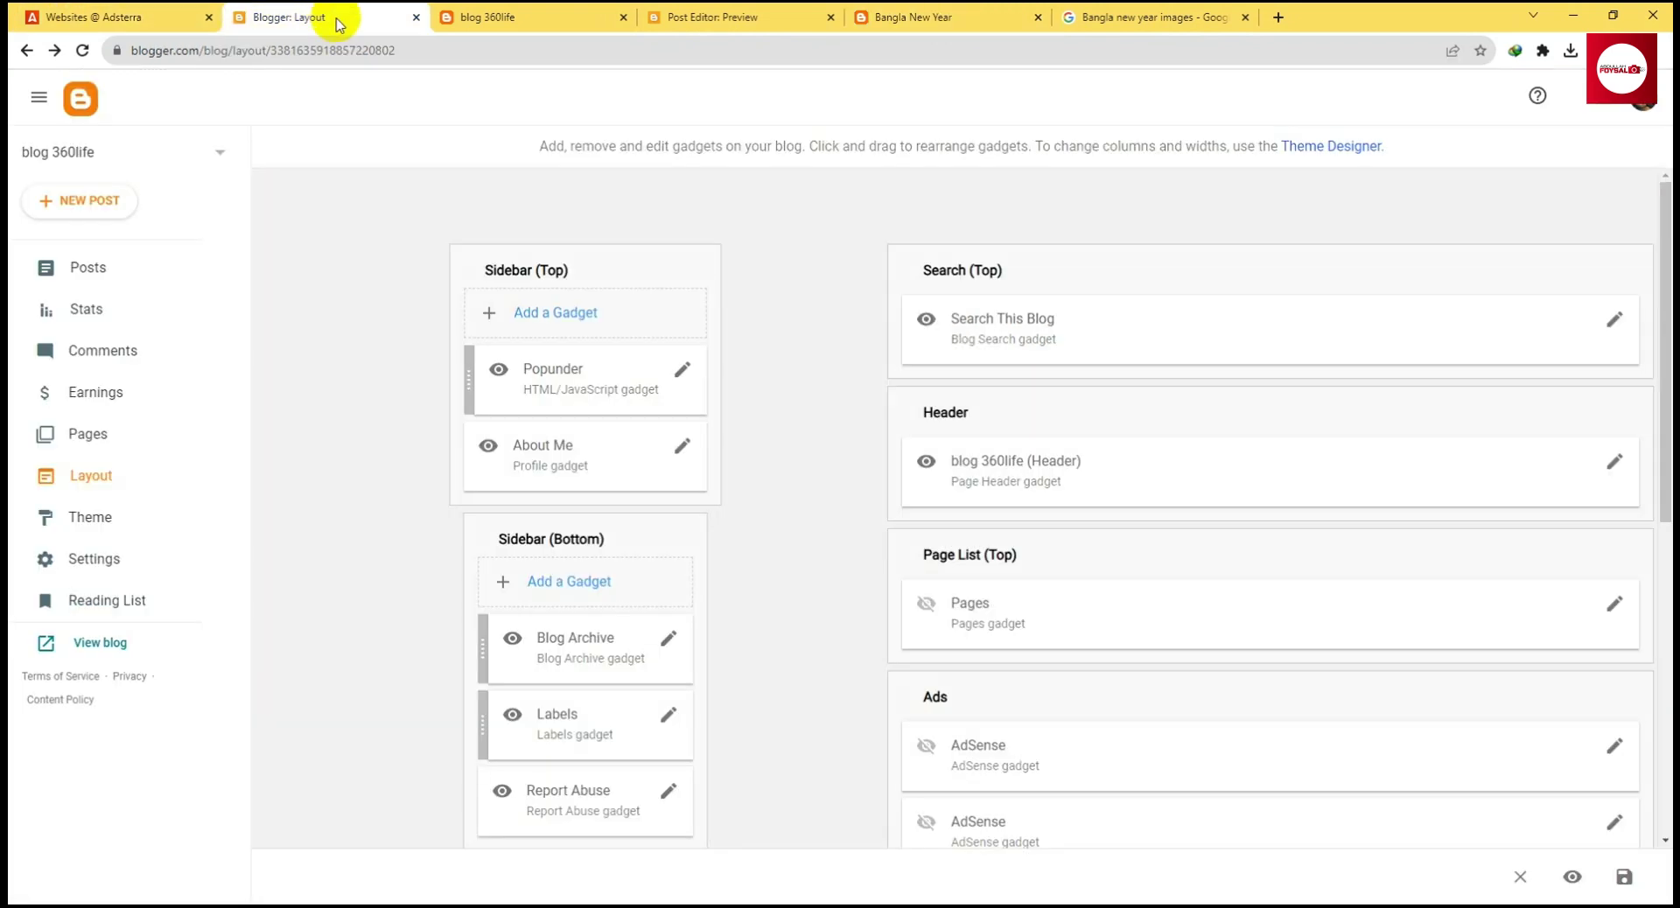
left_click(87, 17)
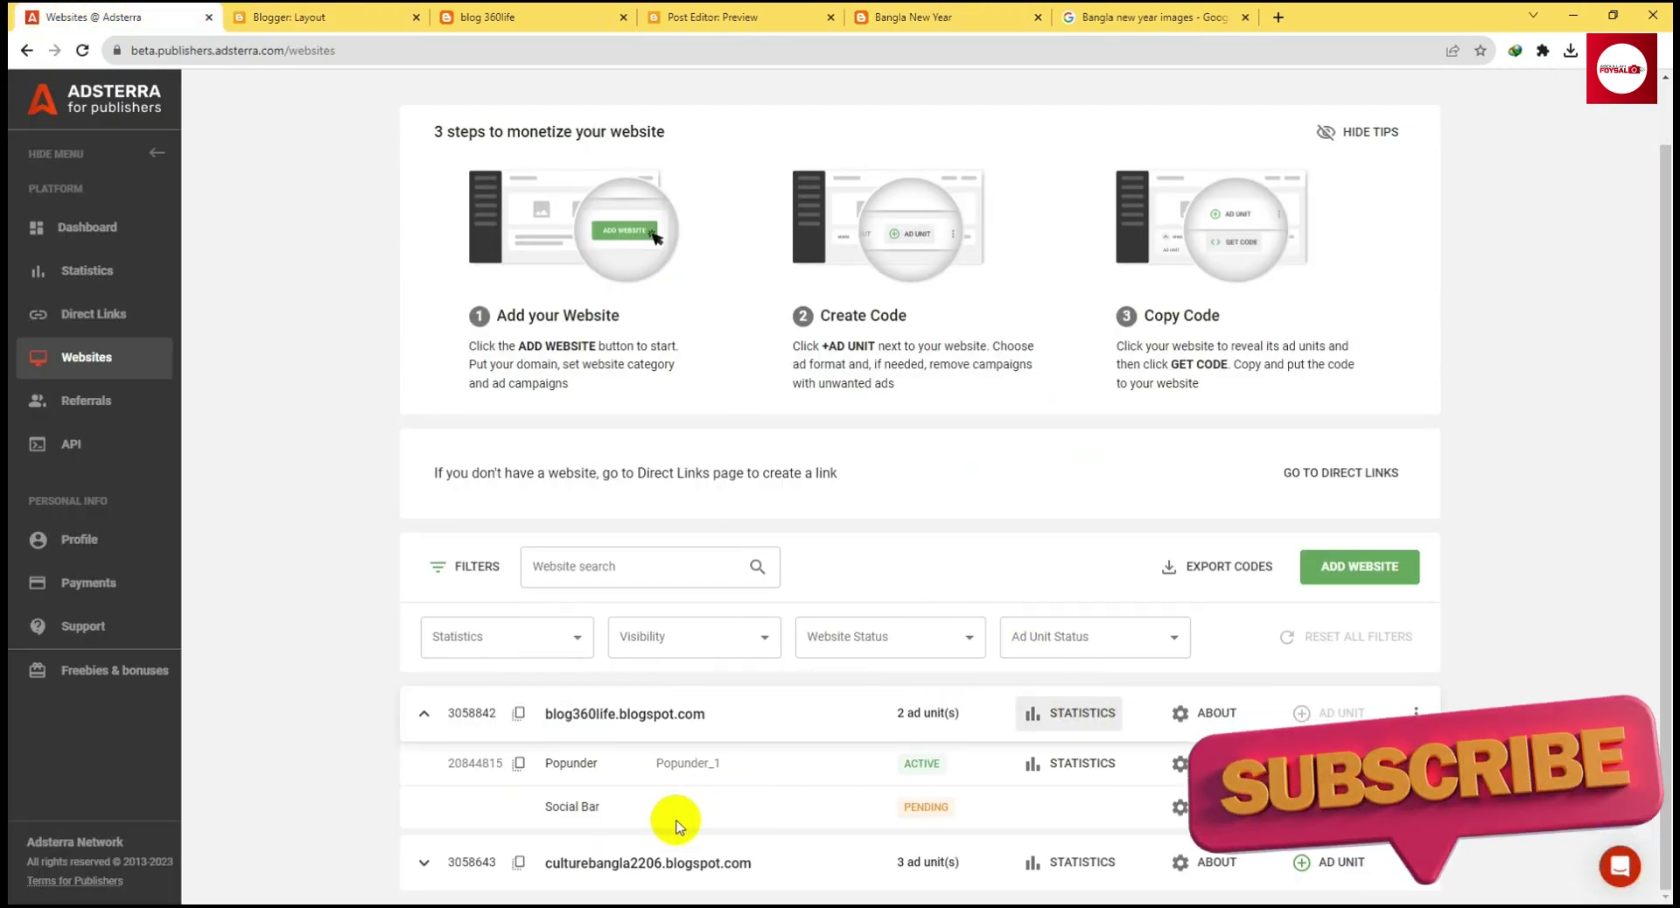
left_click(82, 50)
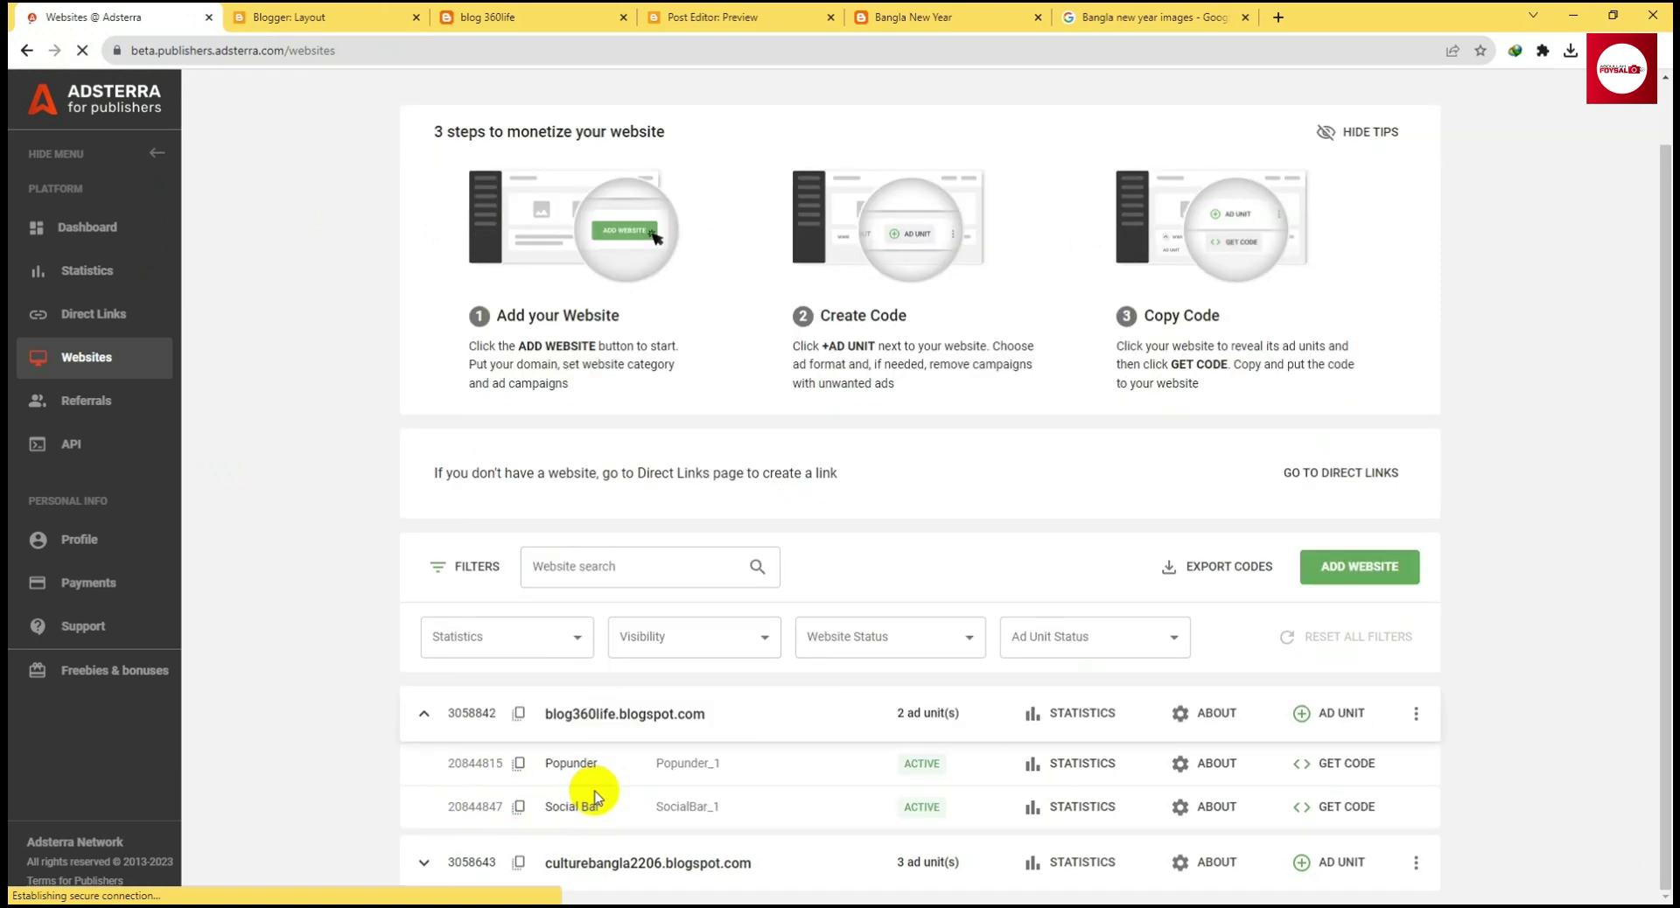
left_click(1331, 810)
left_click(998, 621)
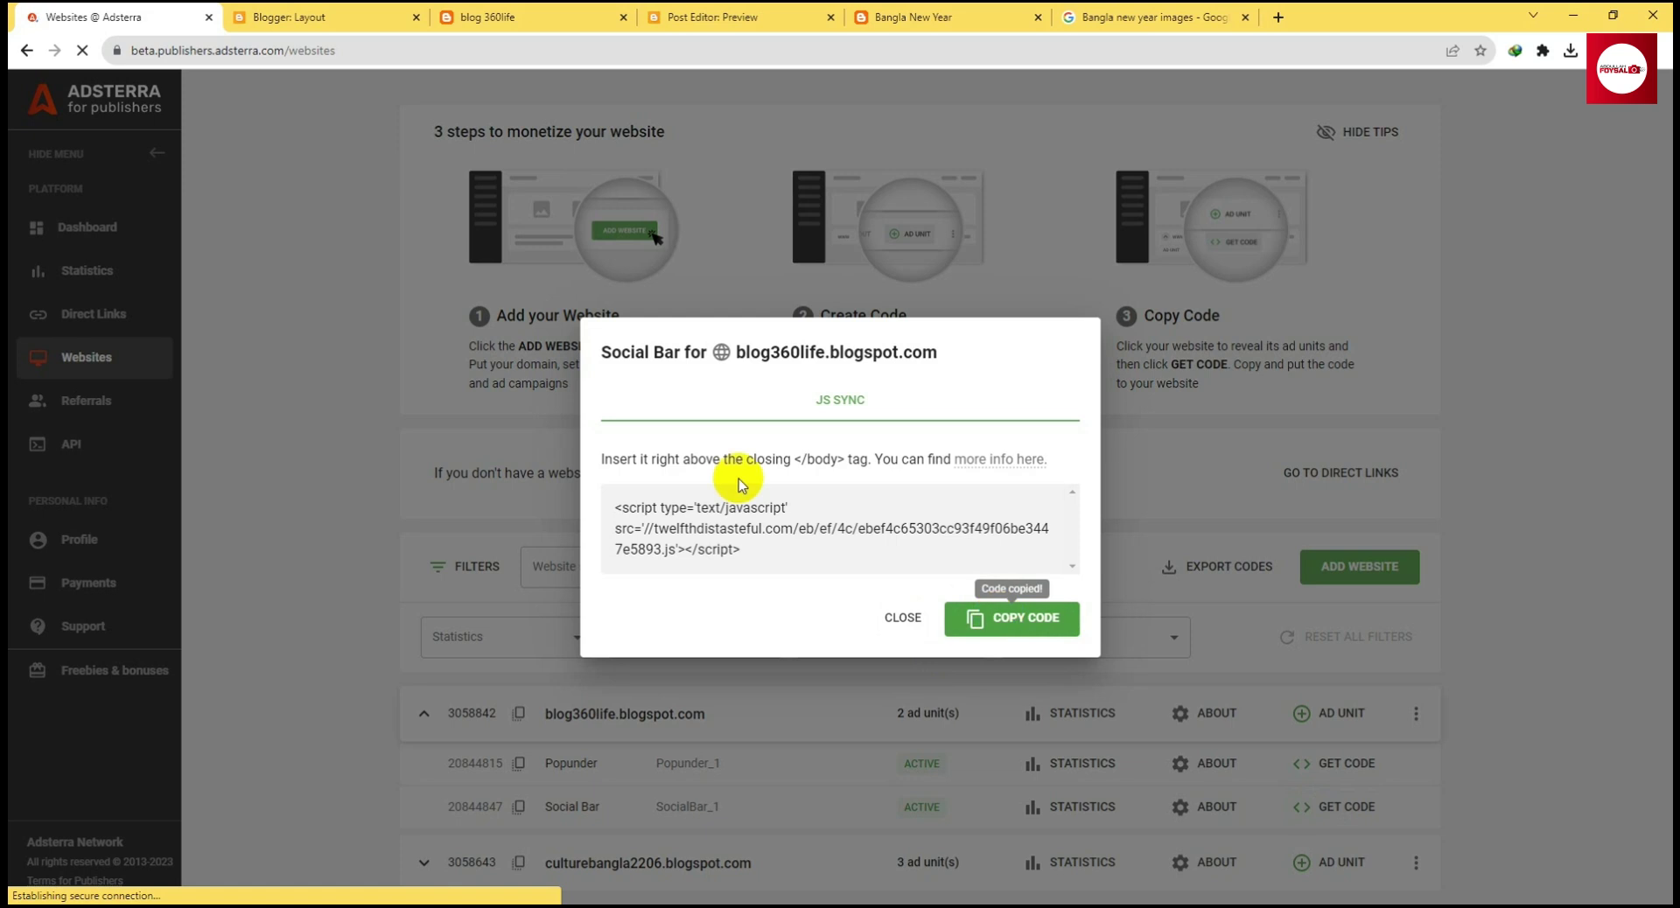
Switch to the Blogger layout and add an HTML/JavaScript gadget to the Sidebar (Bottom) section
left_click(381, 10)
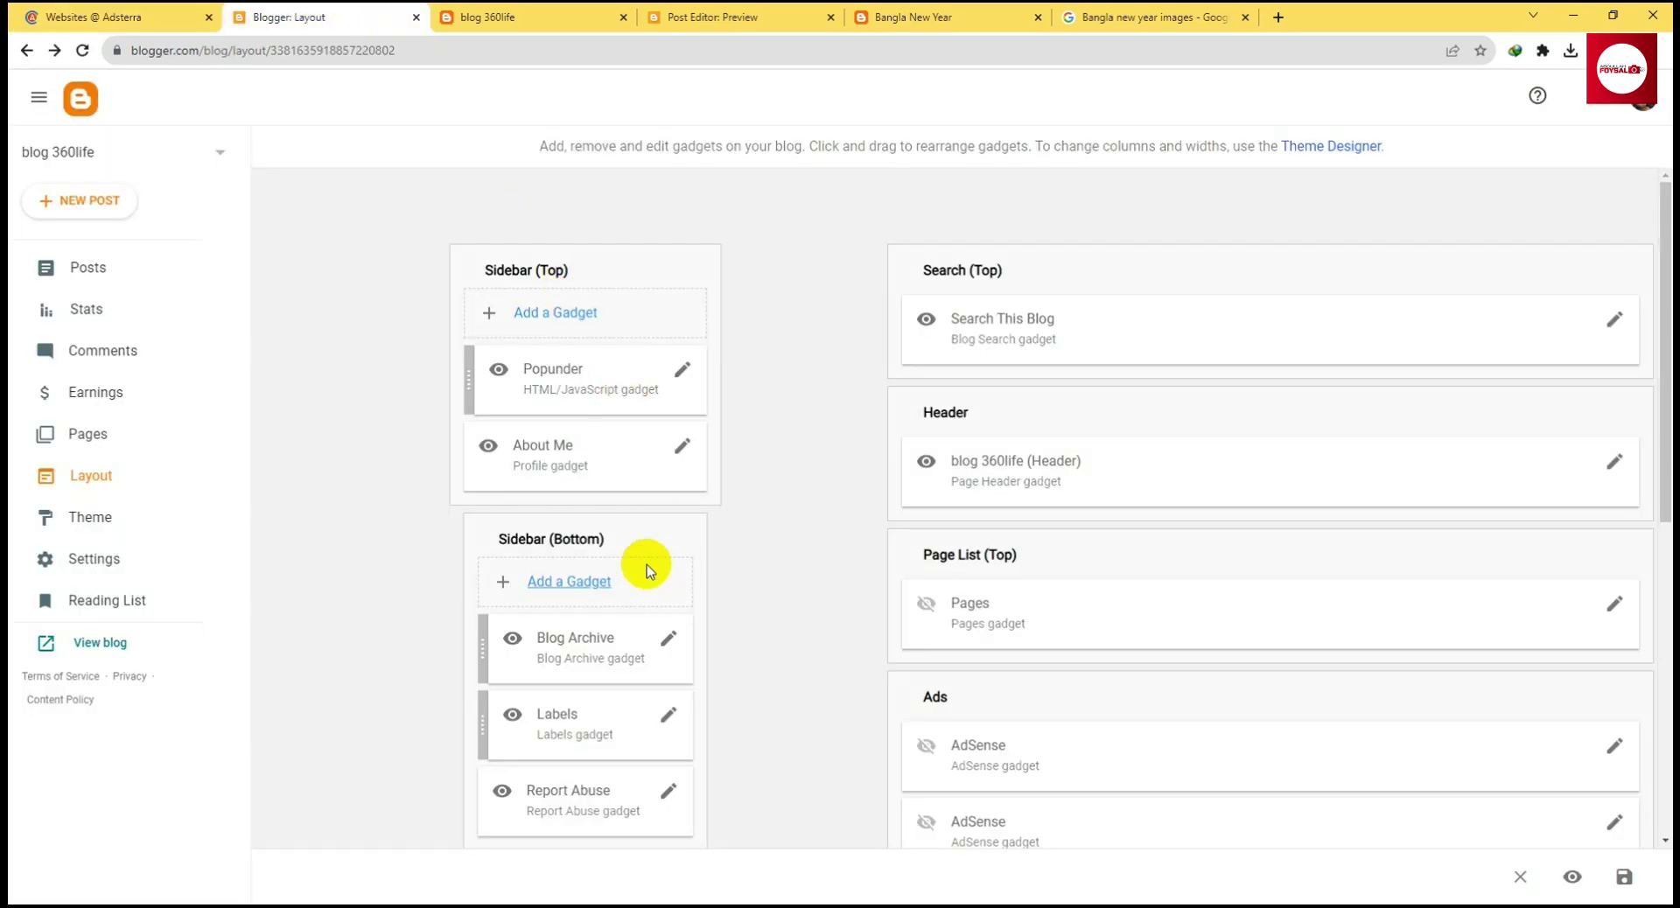
left_click(586, 581)
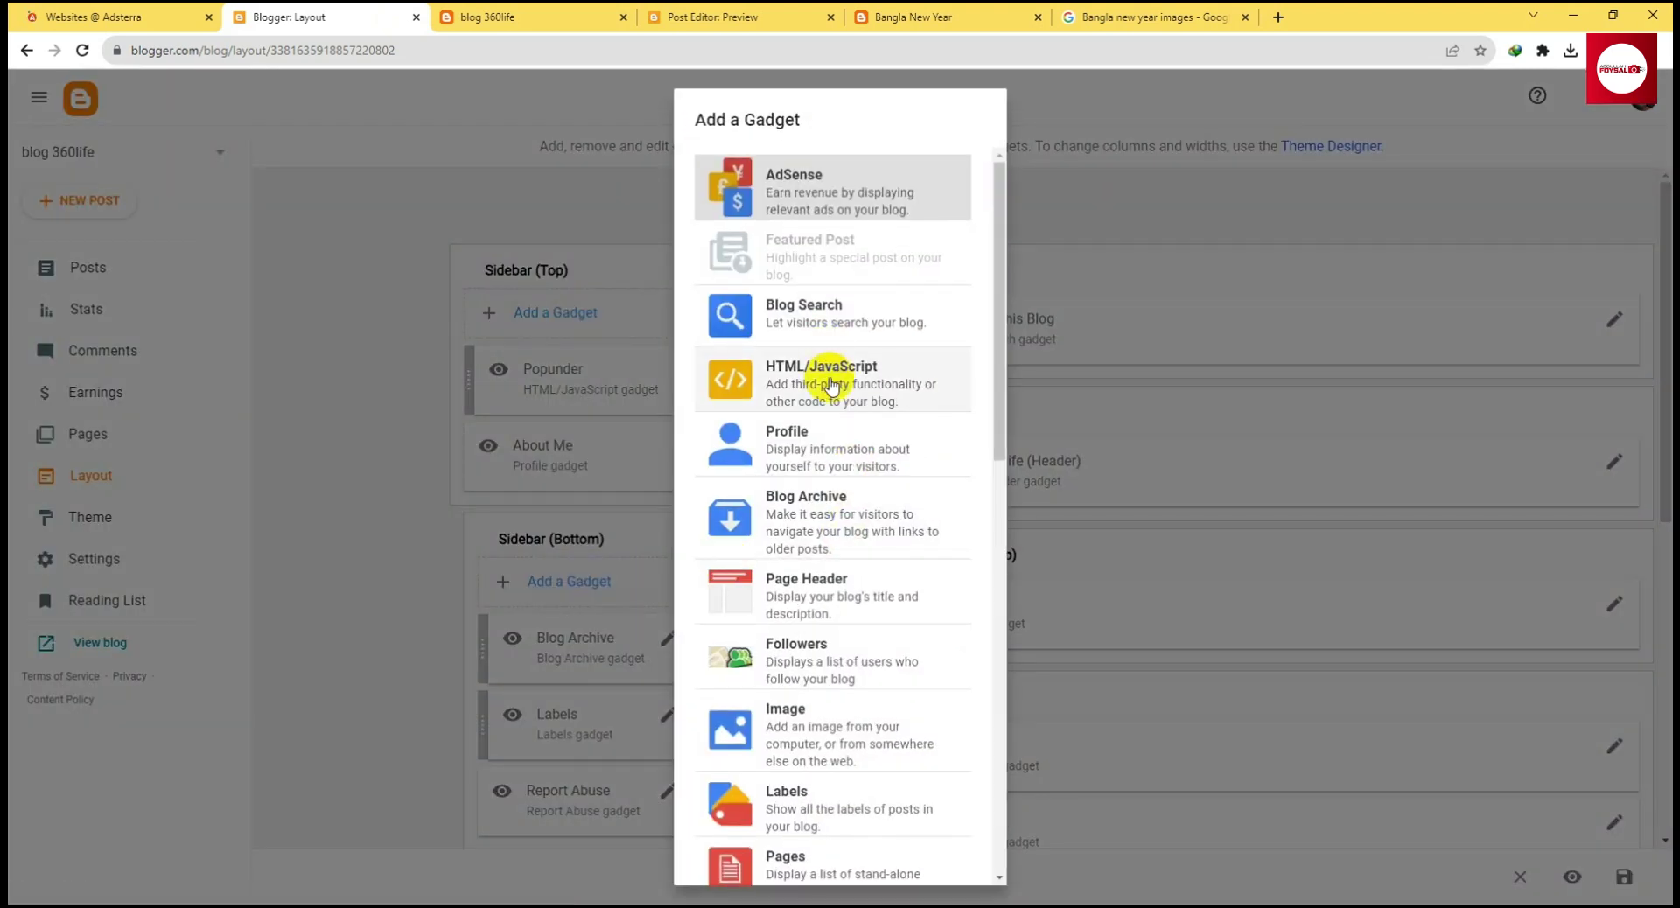
left_click(831, 385)
Title the gadget "Social bar", paste the copied ad code as its content, and save both the gadget and the layout
left_click(730, 464)
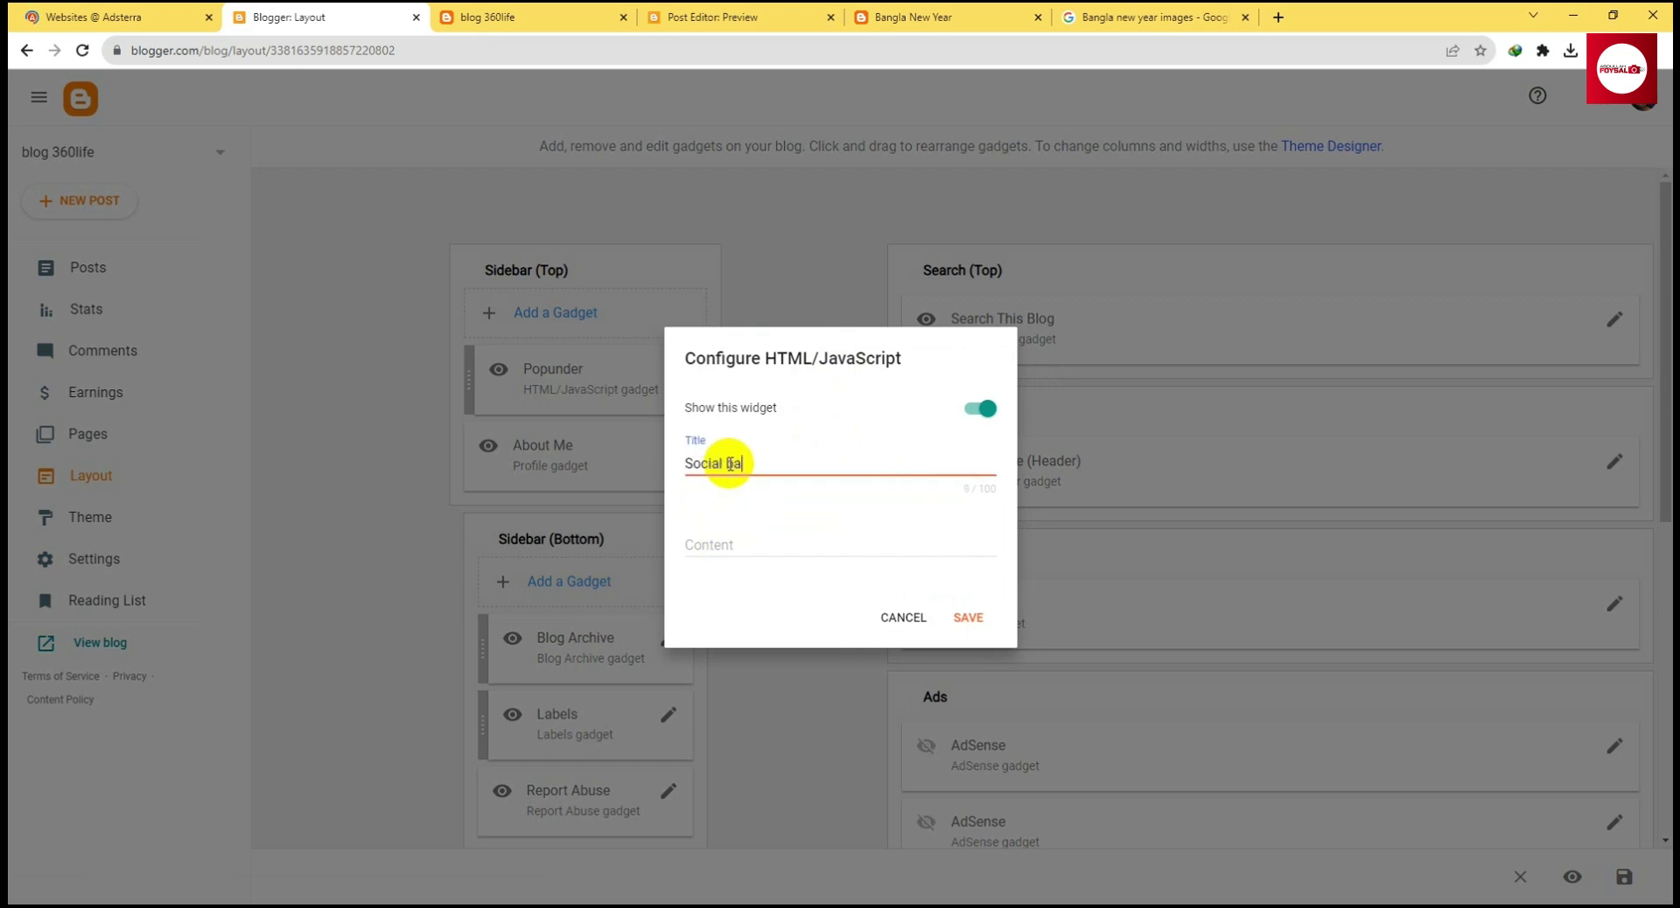
left_click(749, 548)
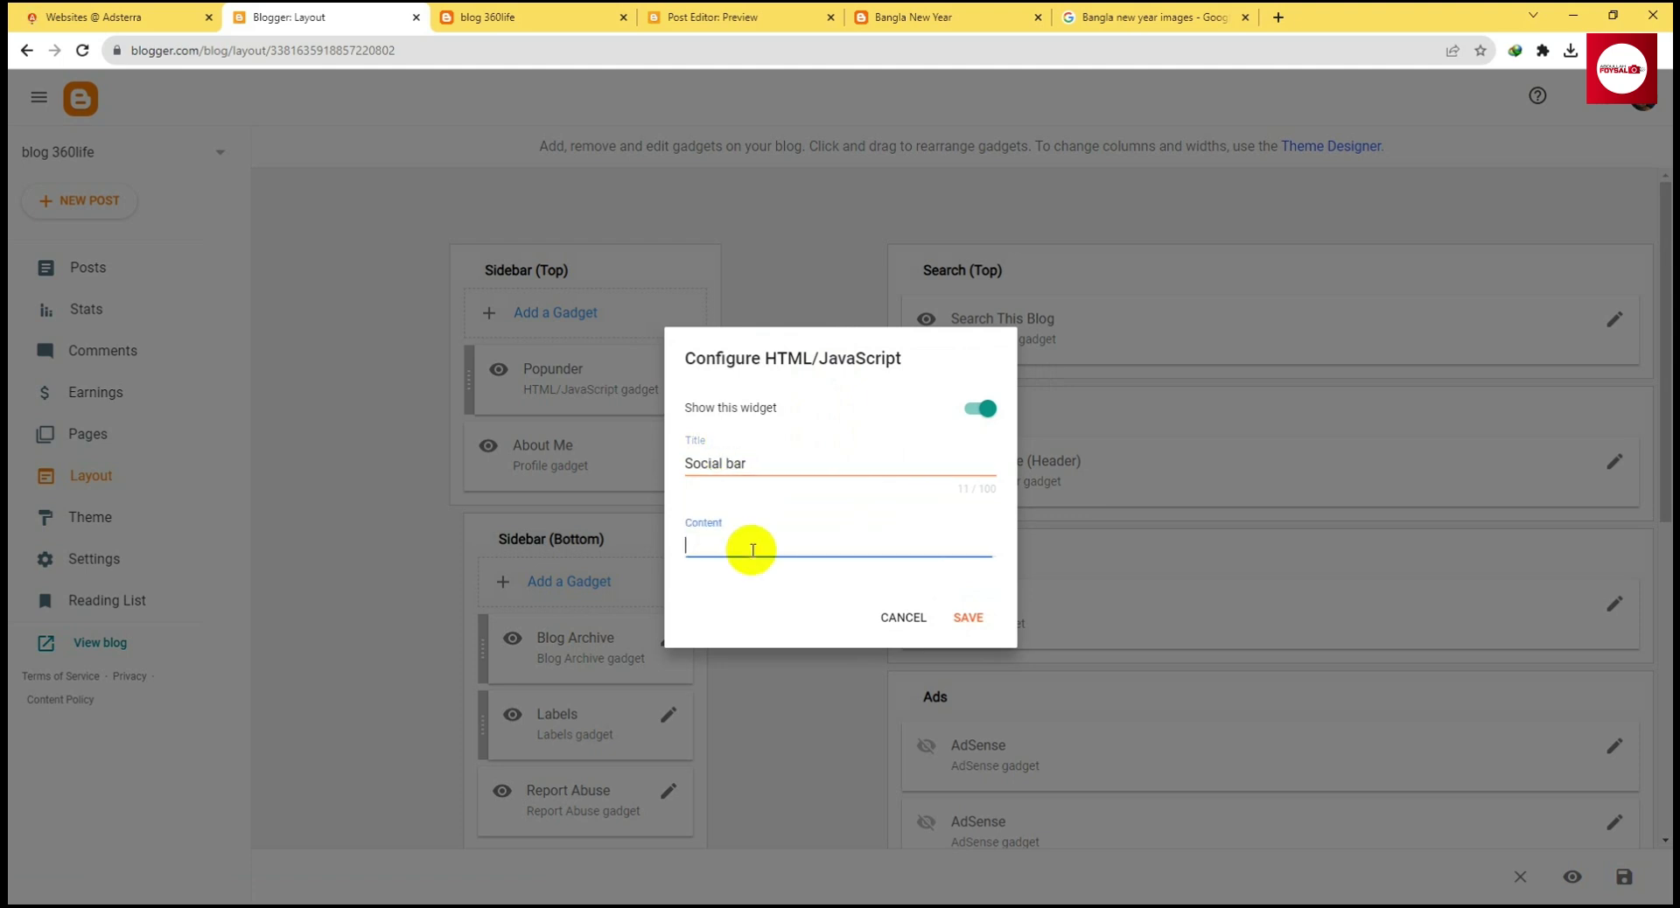
key("ctrl+v")
left_click(970, 637)
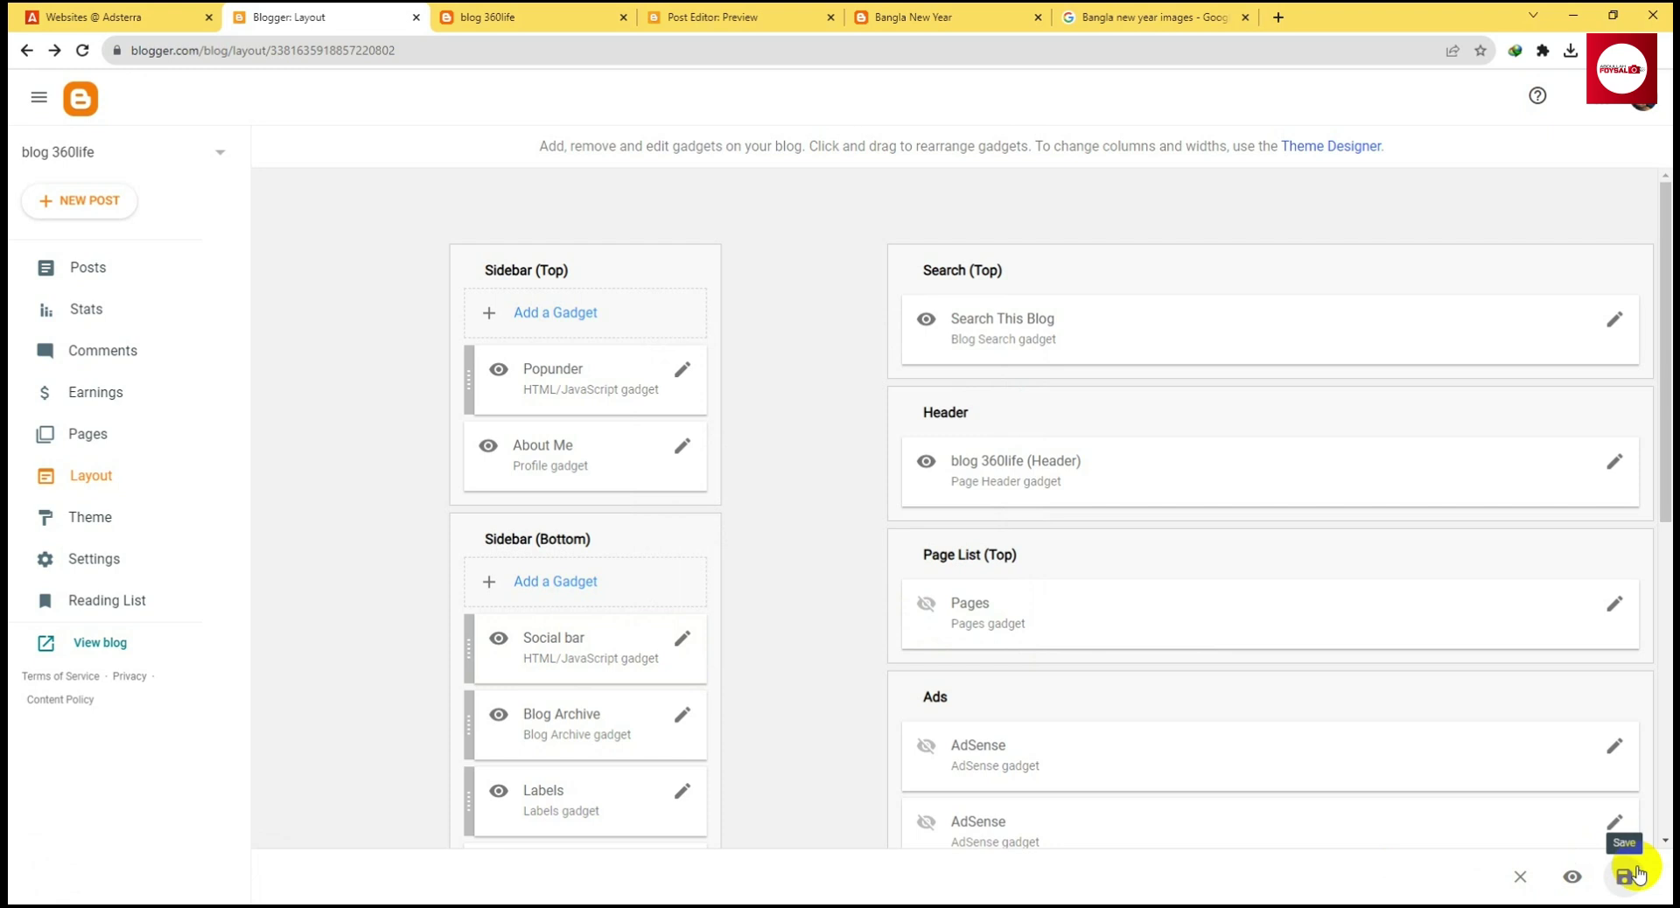
left_click(1624, 876)
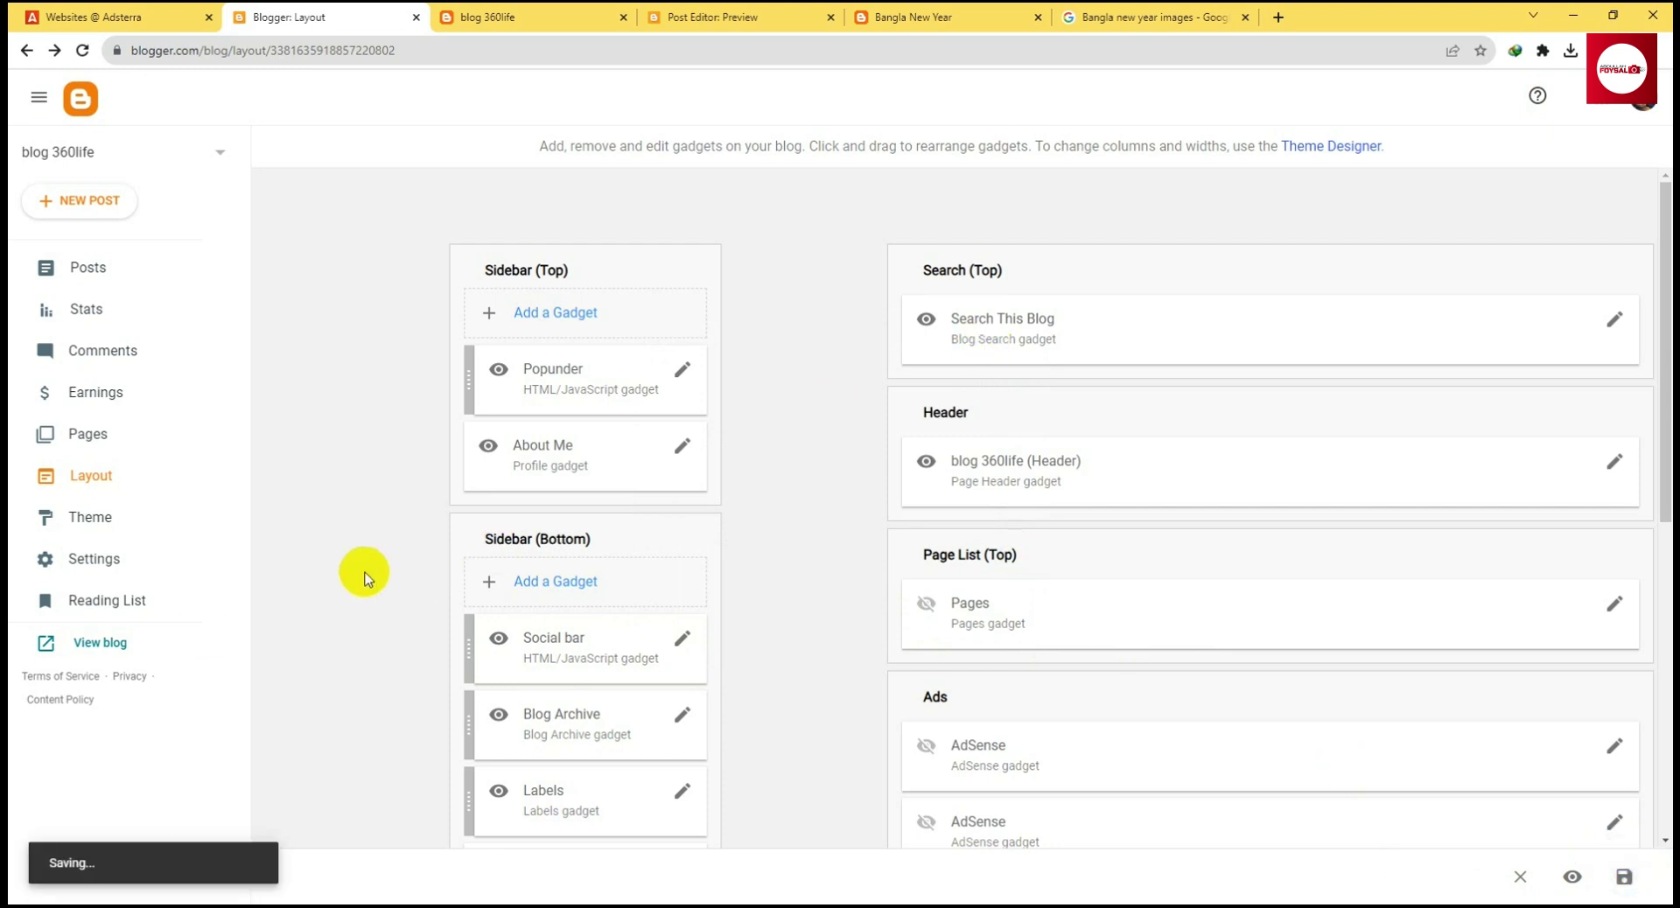
Open the live blog to check the pages with the Social Bar gadget added
left_click(100, 652)
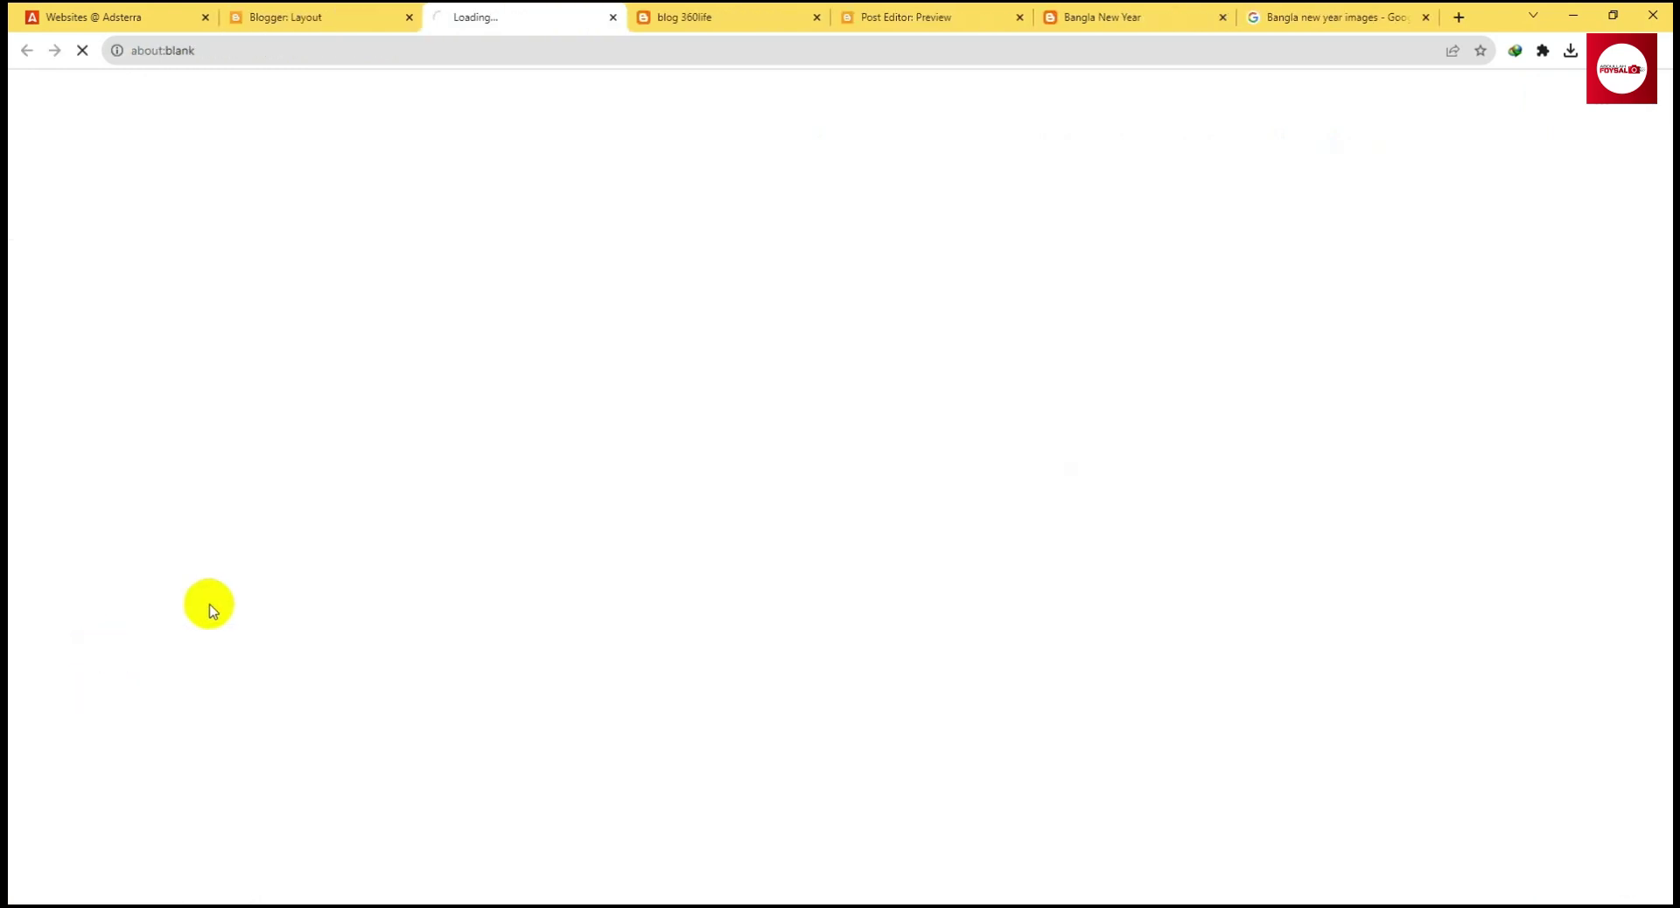